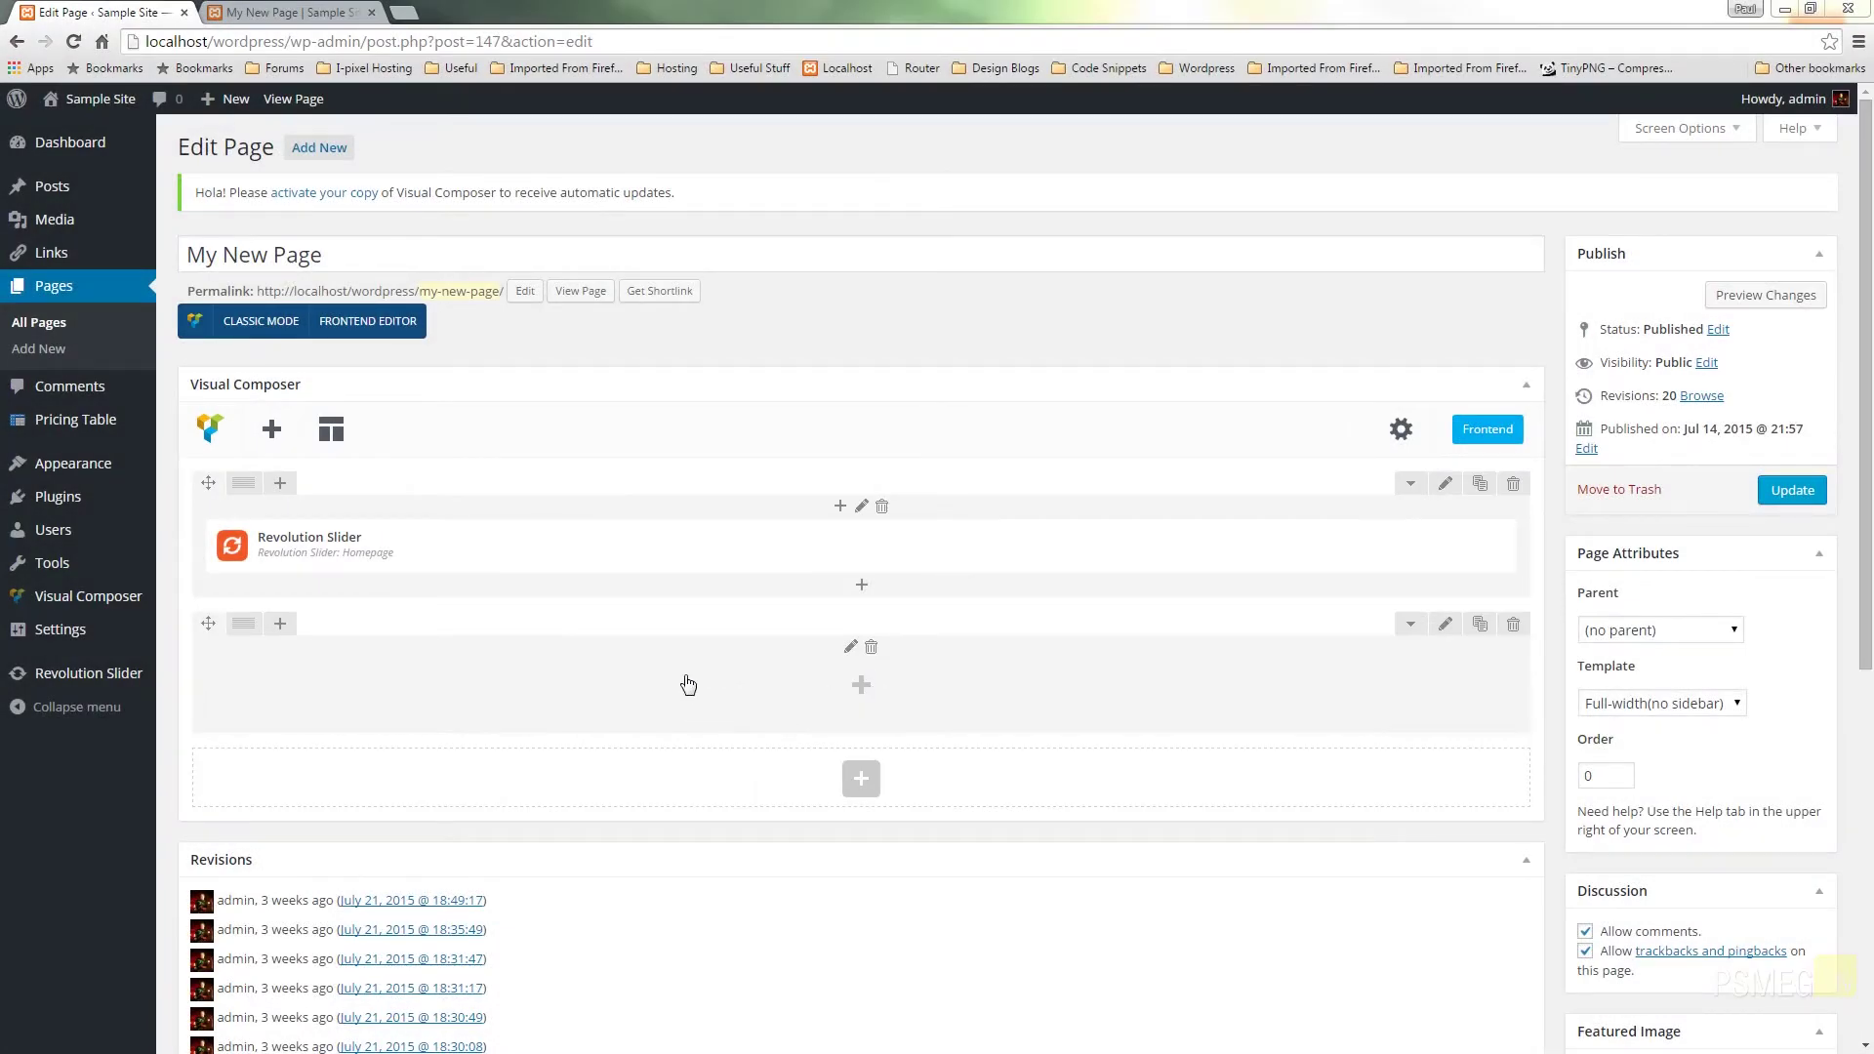
Step: Add an Accordion element, with Section 1 and Section 2, to the empty second row
{"action": "left_click", "coordinate": [863, 685]}
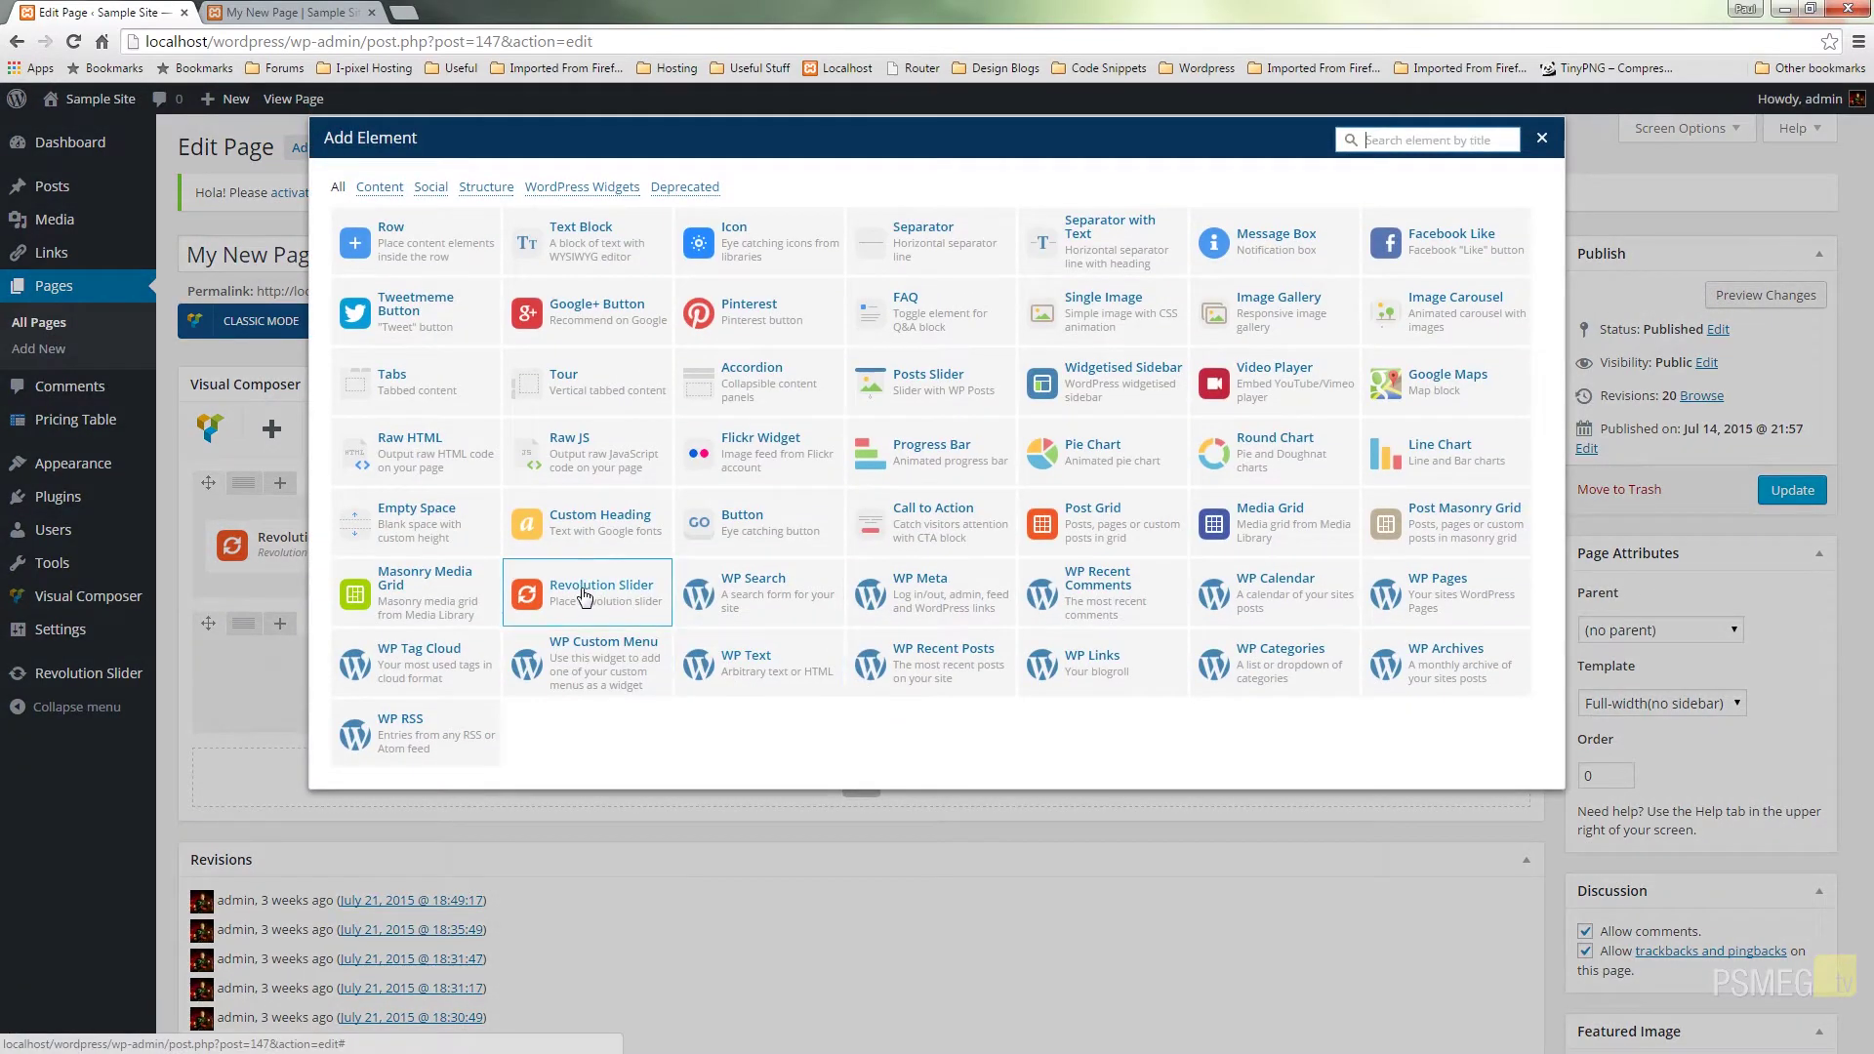
{"action": "left_click", "coordinate": [714, 400]}
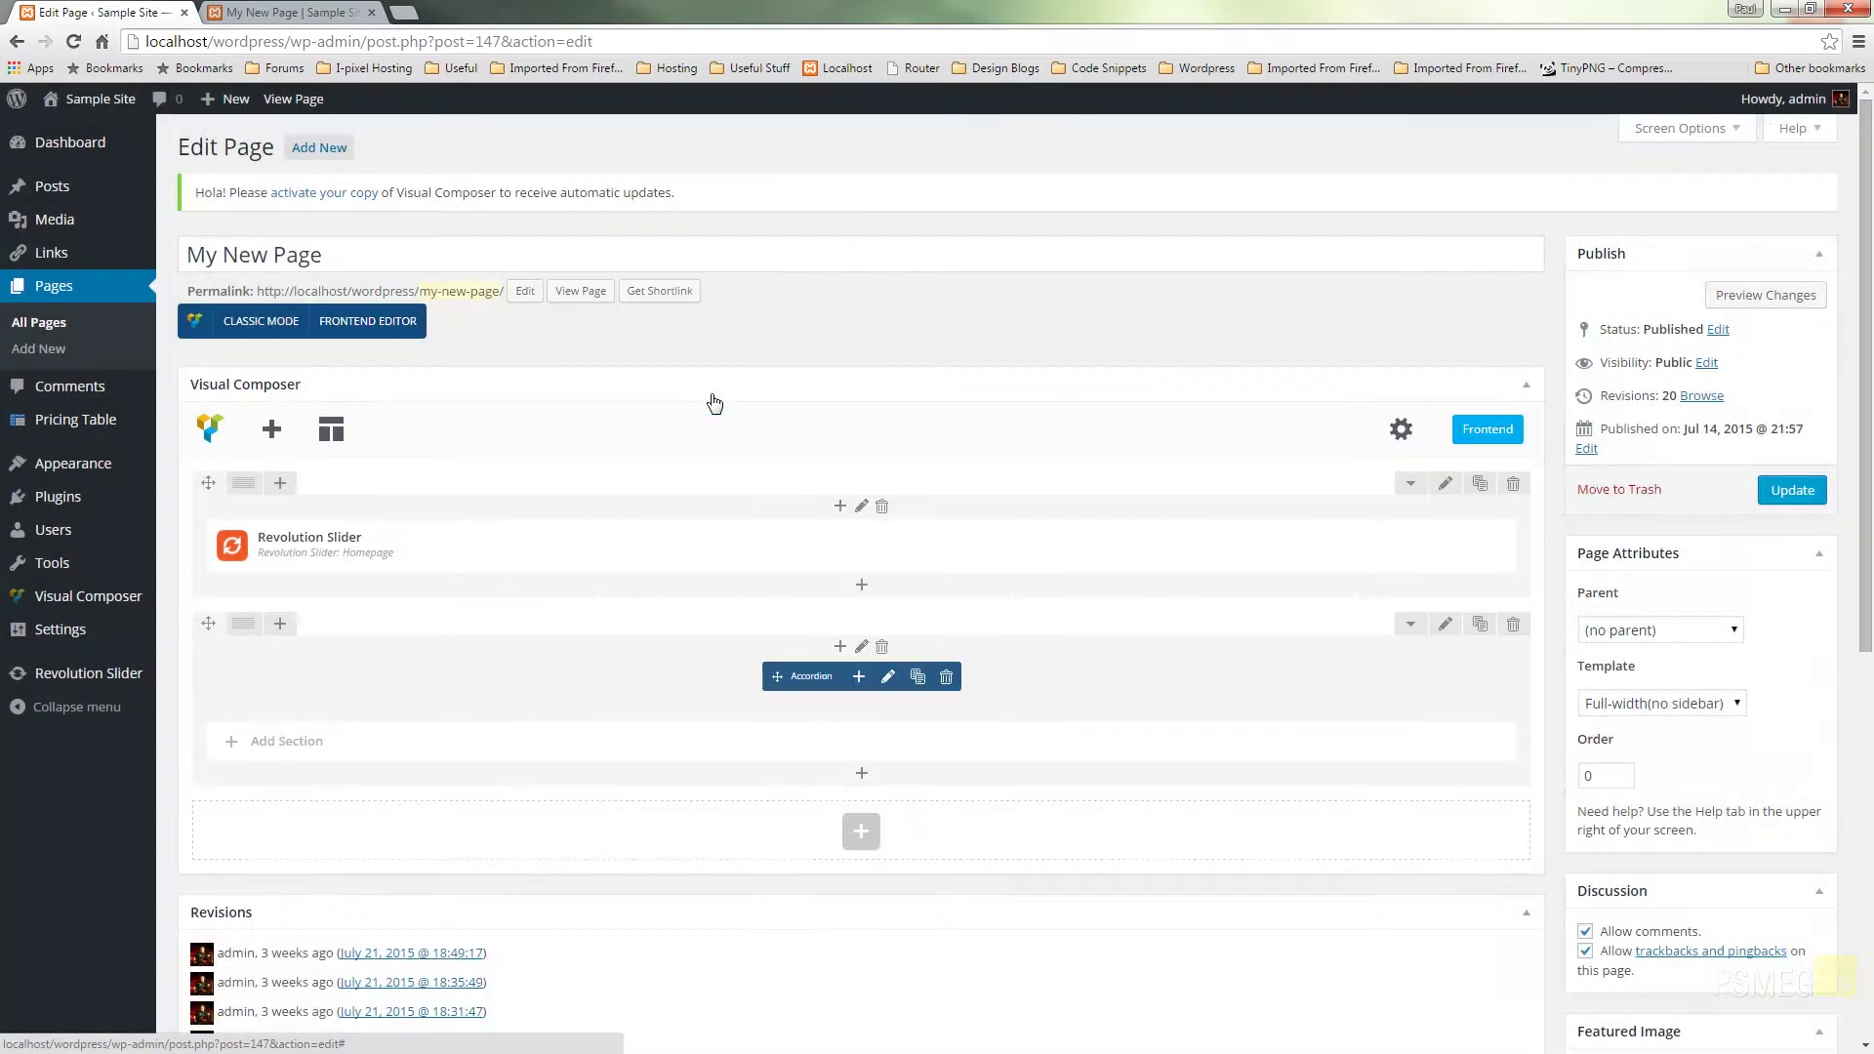
{"action": "scroll", "coordinate": [627, 673], "scroll_direction": "down", "scroll_amount": 2}
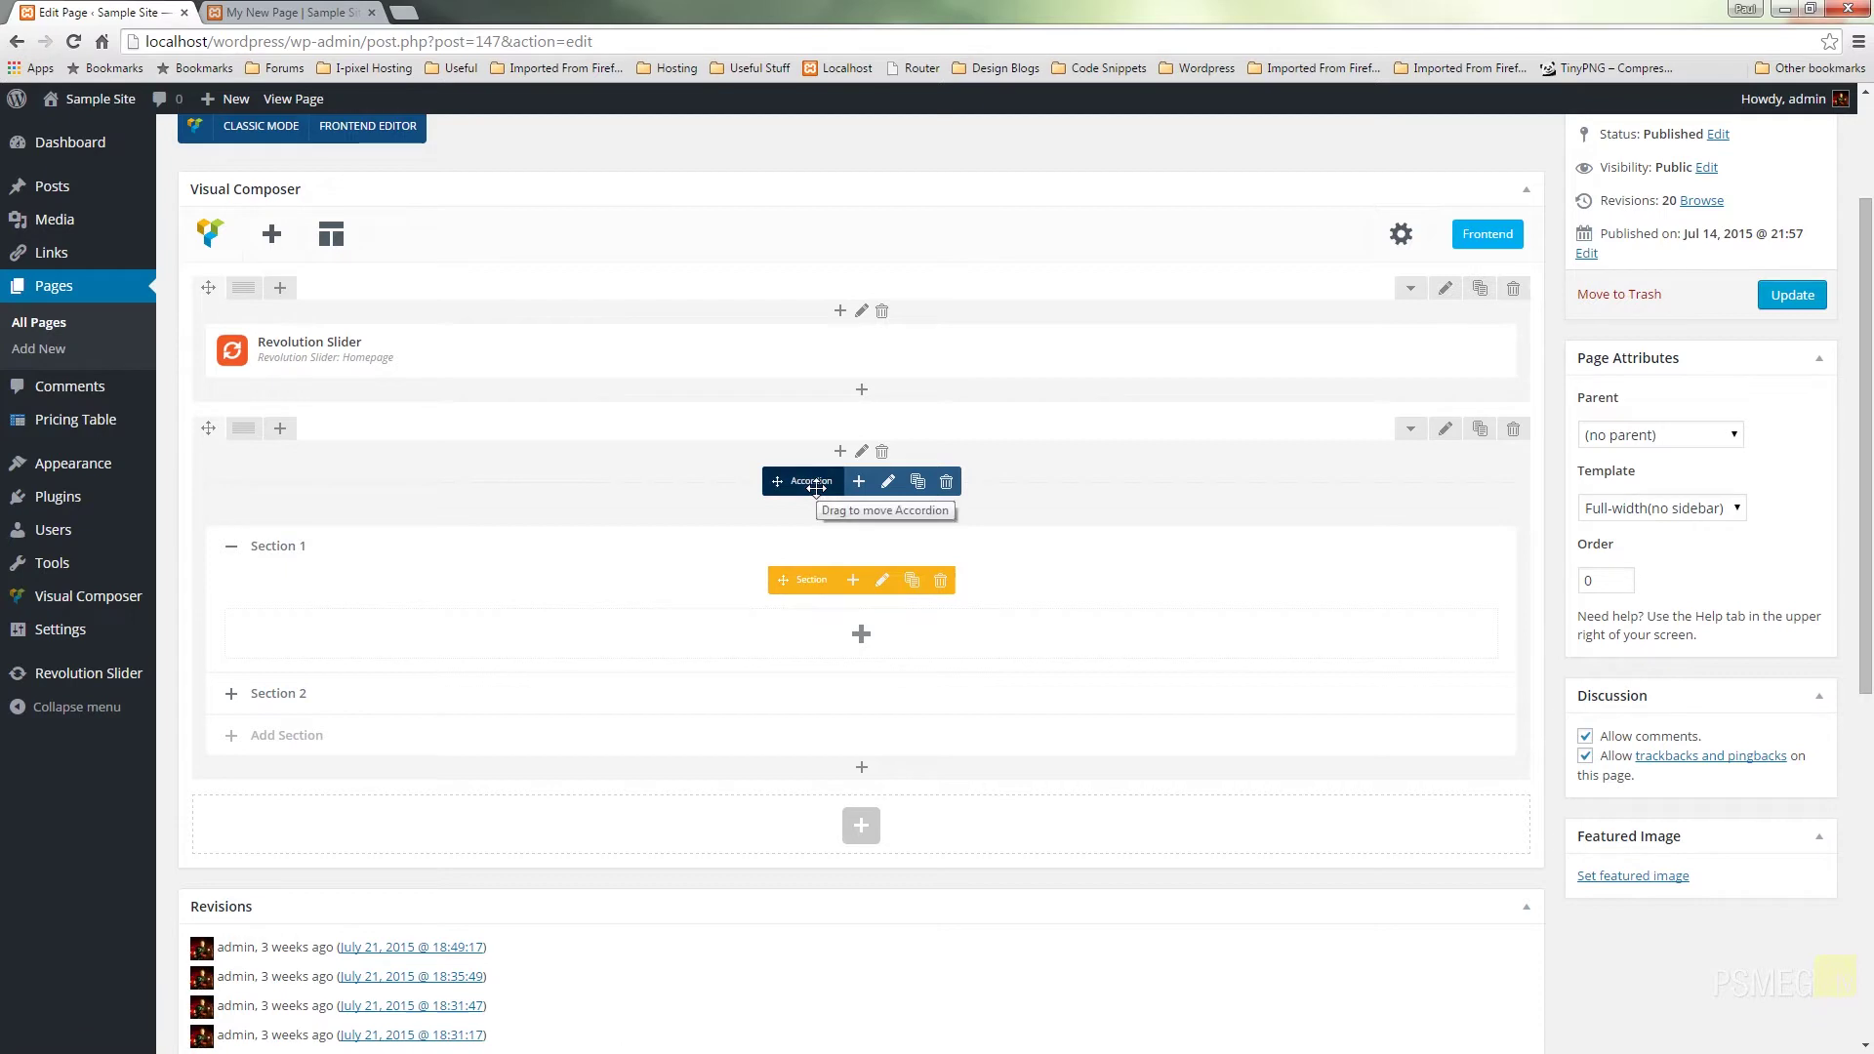
{"action": "left_click", "coordinate": [890, 483]}
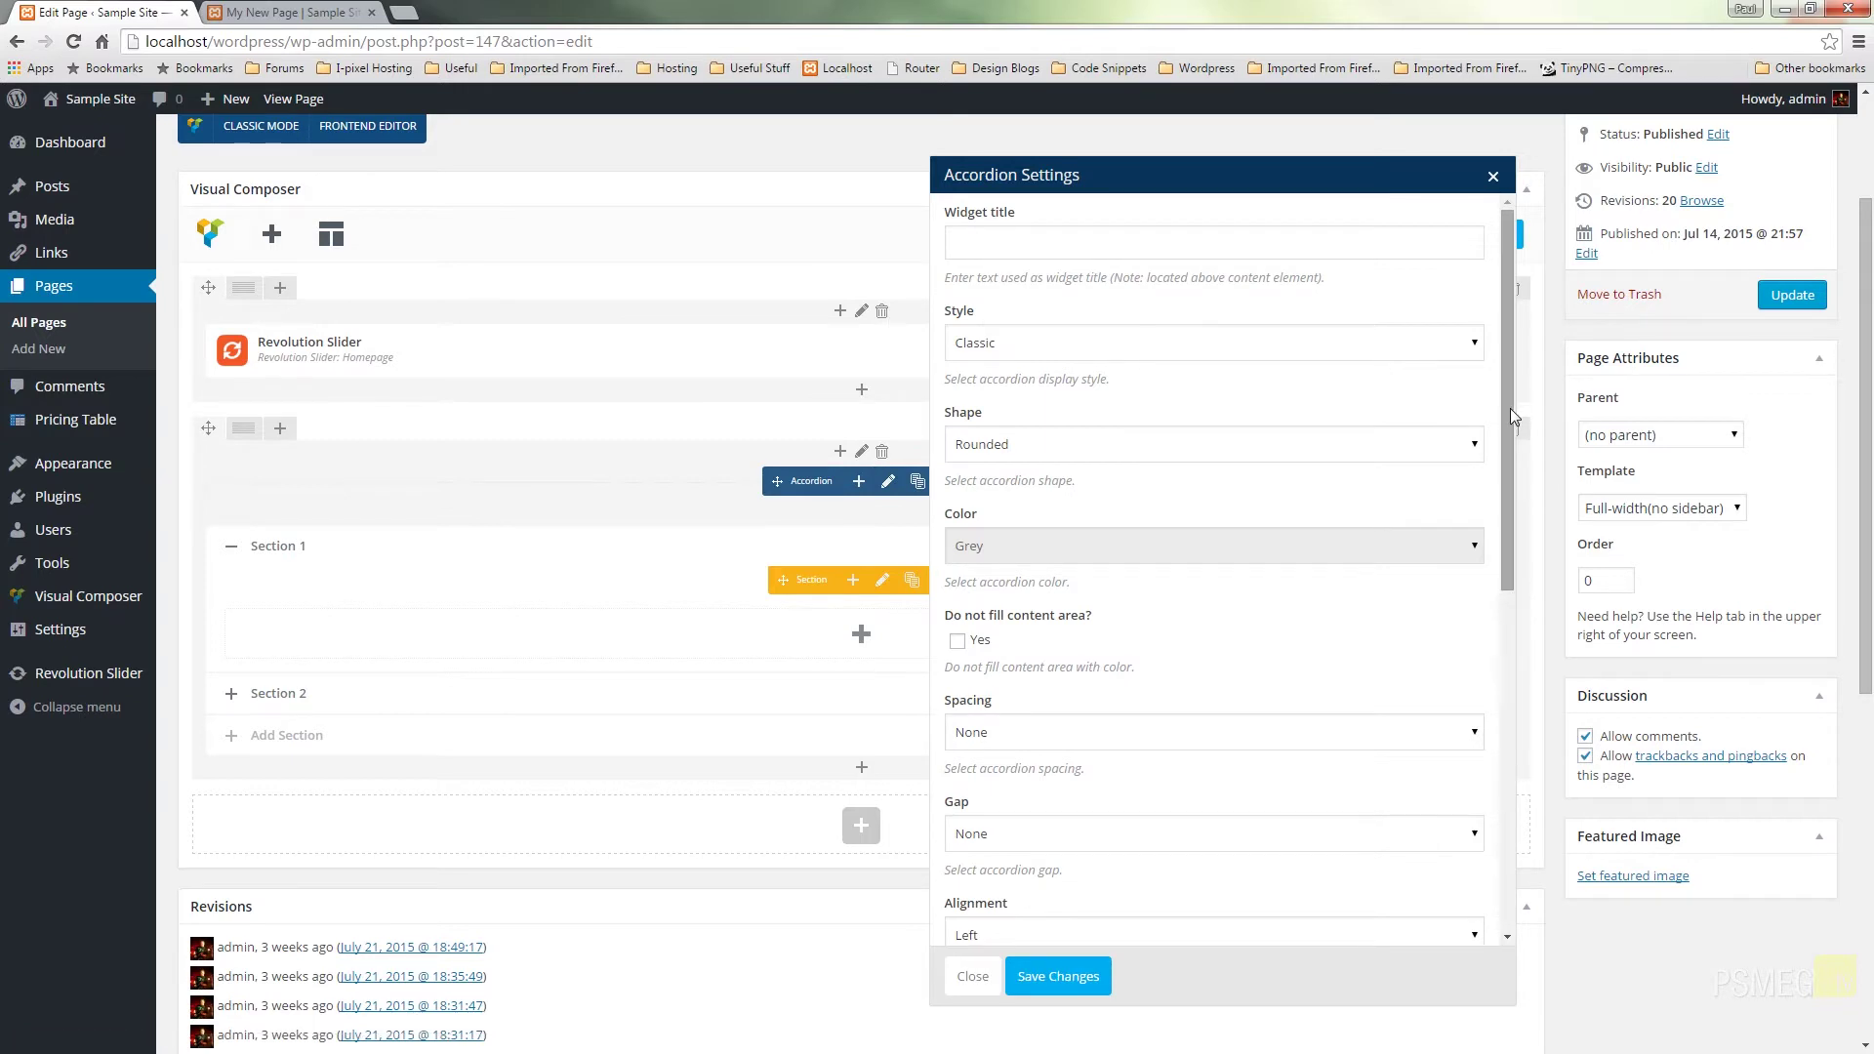
{"action": "left_click_drag", "start_coordinate": [1509, 408], "coordinate": [1511, 358]}
{"action": "scroll", "coordinate": [1513, 648], "scroll_direction": "down", "scroll_amount": 2}
{"action": "scroll", "coordinate": [1504, 585], "scroll_direction": "up", "scroll_amount": 1}
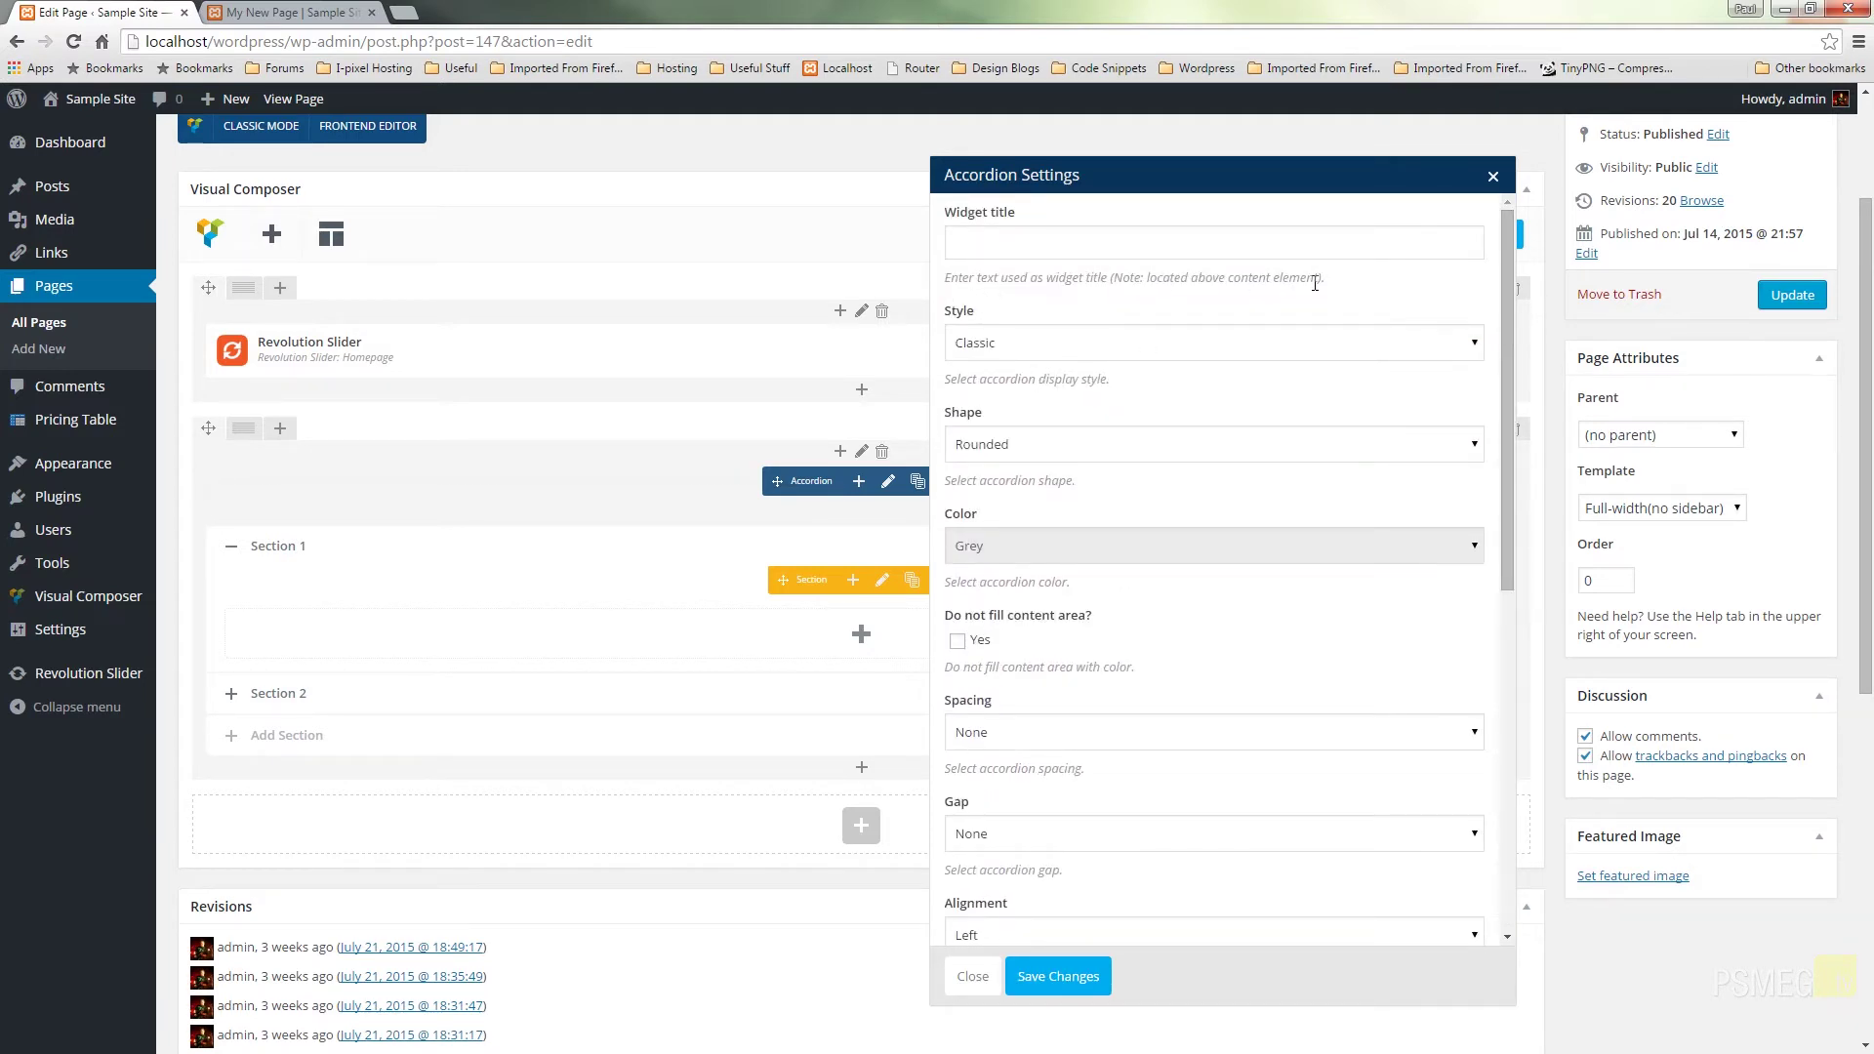
{"action": "left_click", "coordinate": [1012, 349]}
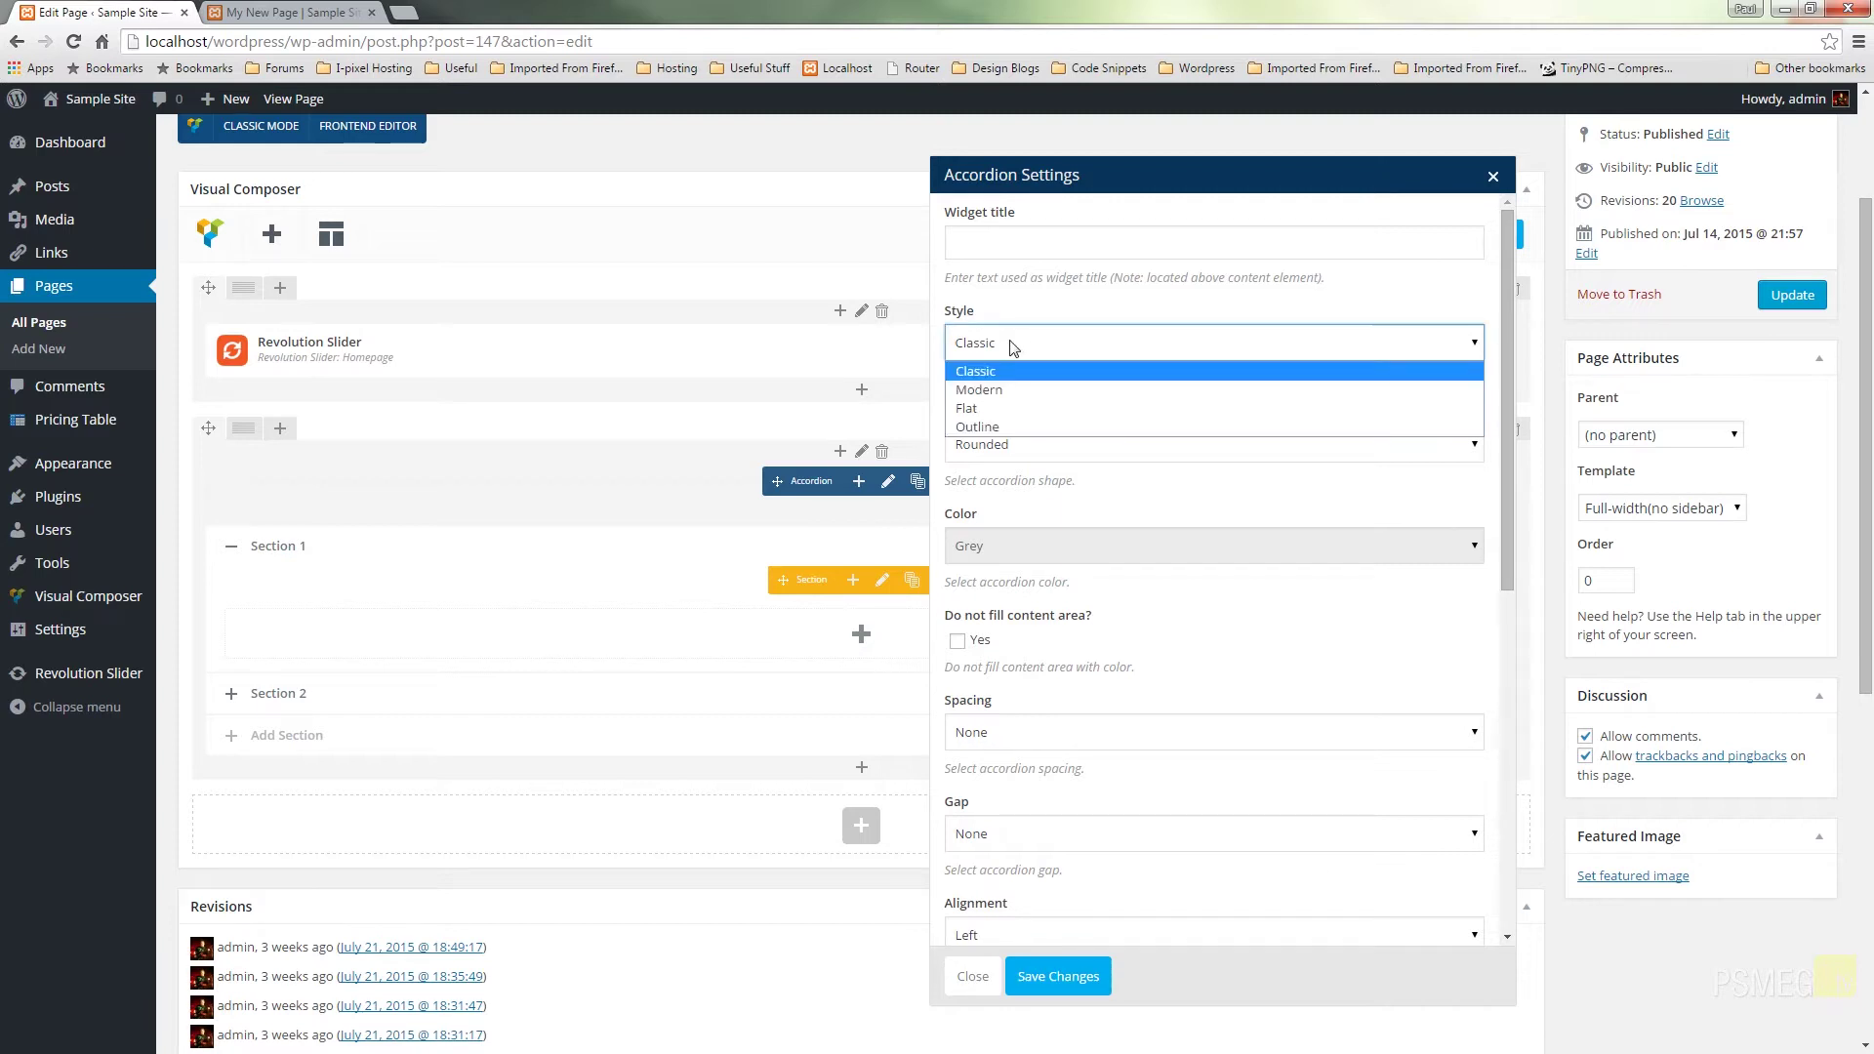
{"action": "left_click", "coordinate": [1192, 302]}
{"action": "left_click", "coordinate": [1004, 448]}
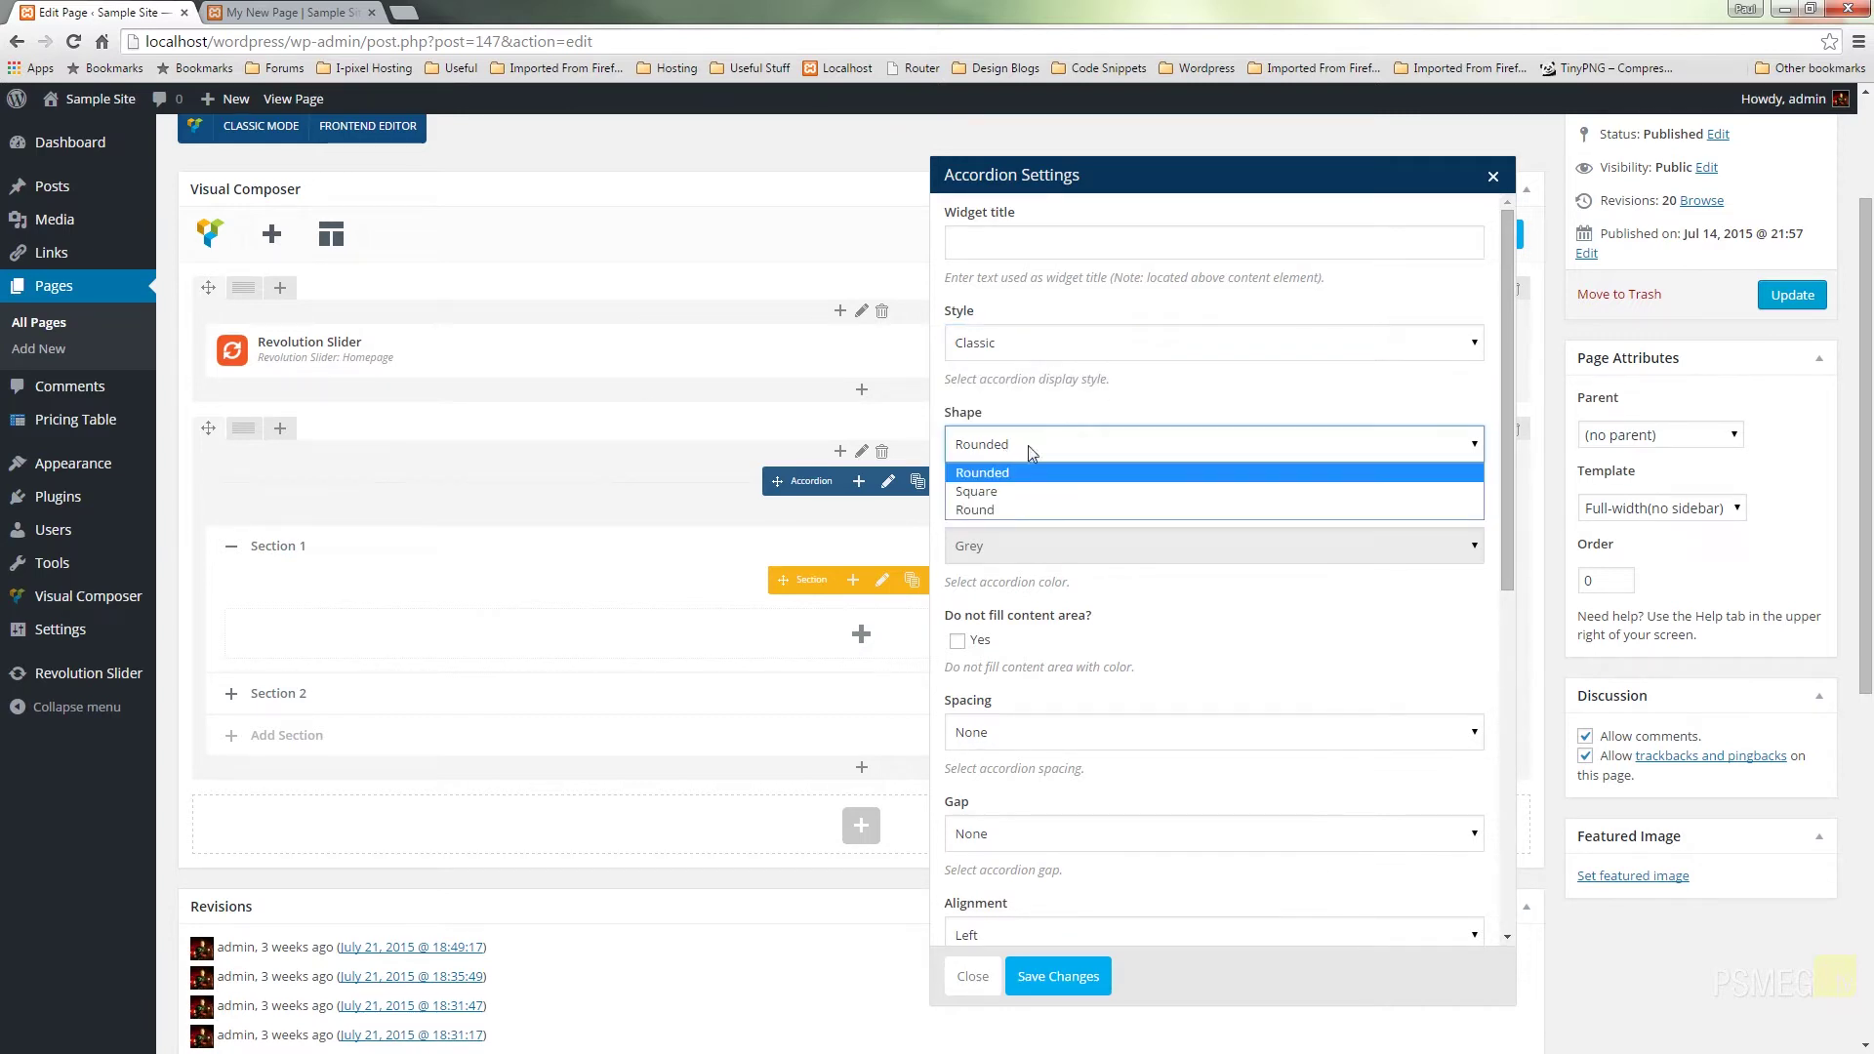
{"action": "left_click", "coordinate": [1163, 433]}
{"action": "left_click", "coordinate": [1045, 546]}
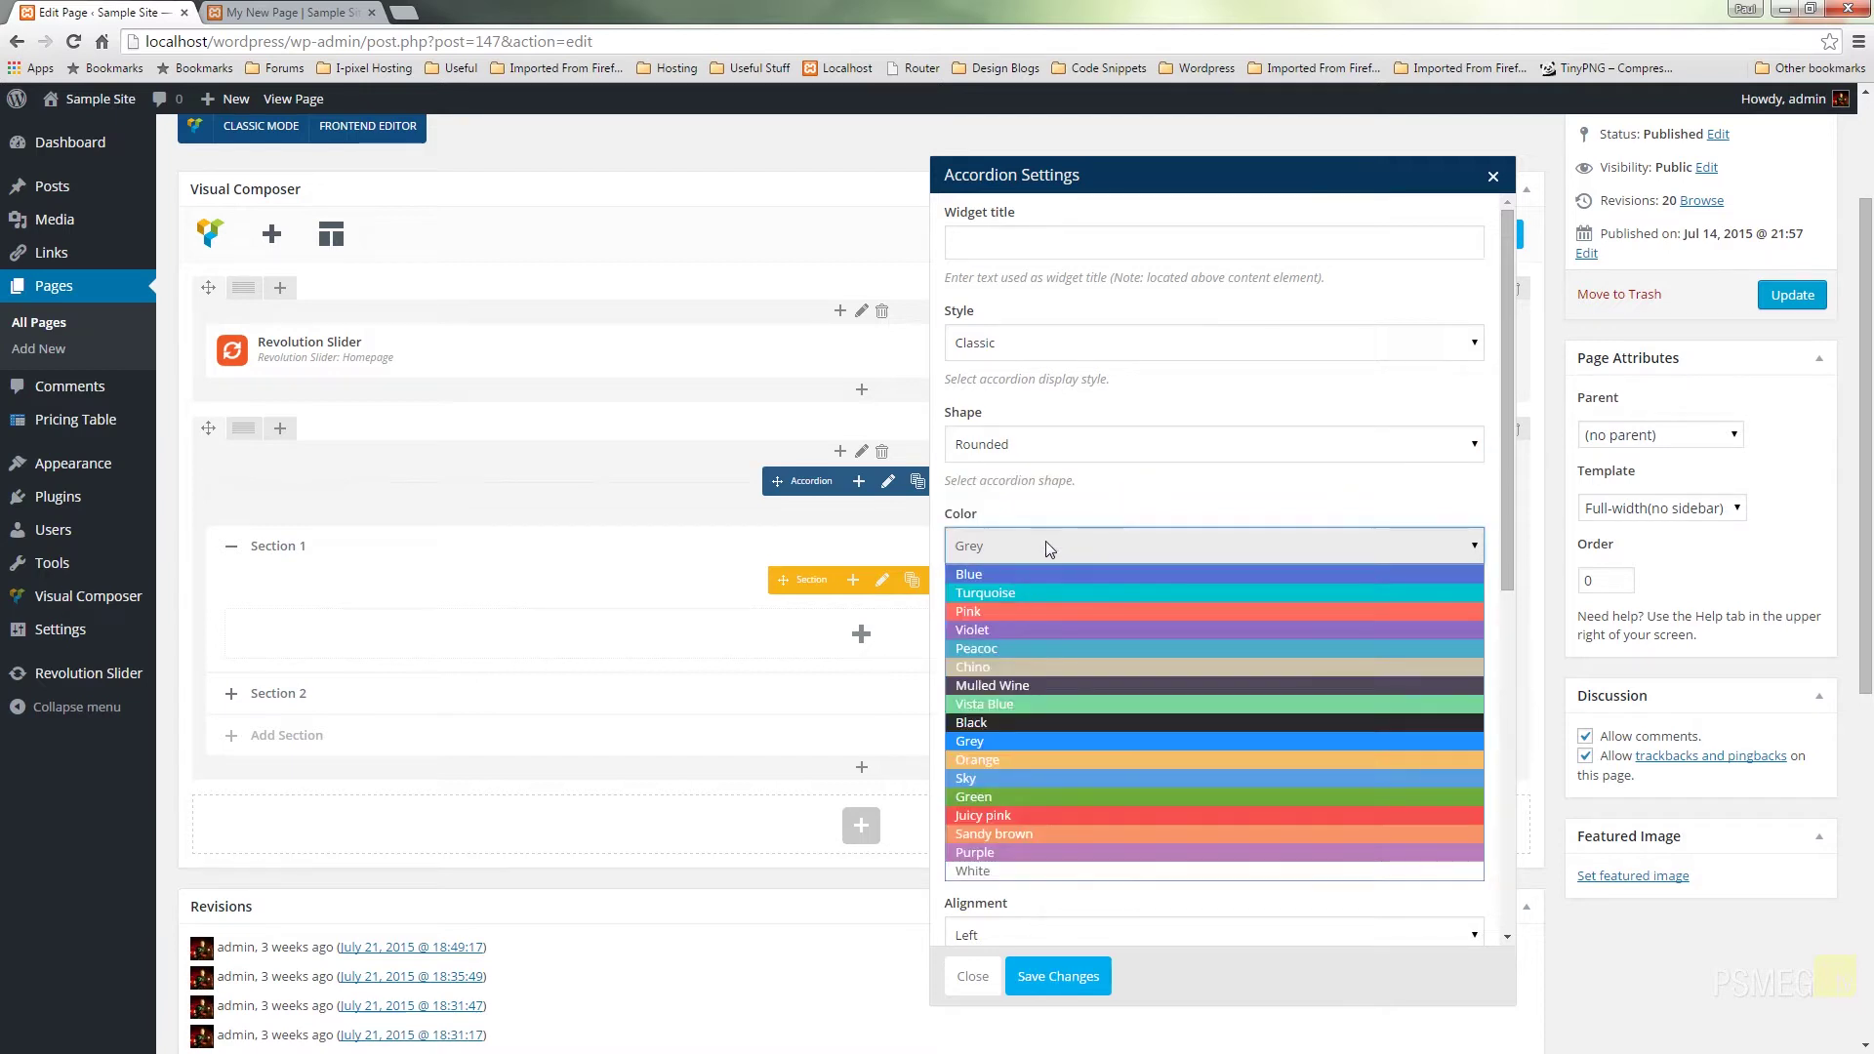
{"action": "left_click", "coordinate": [1113, 505]}
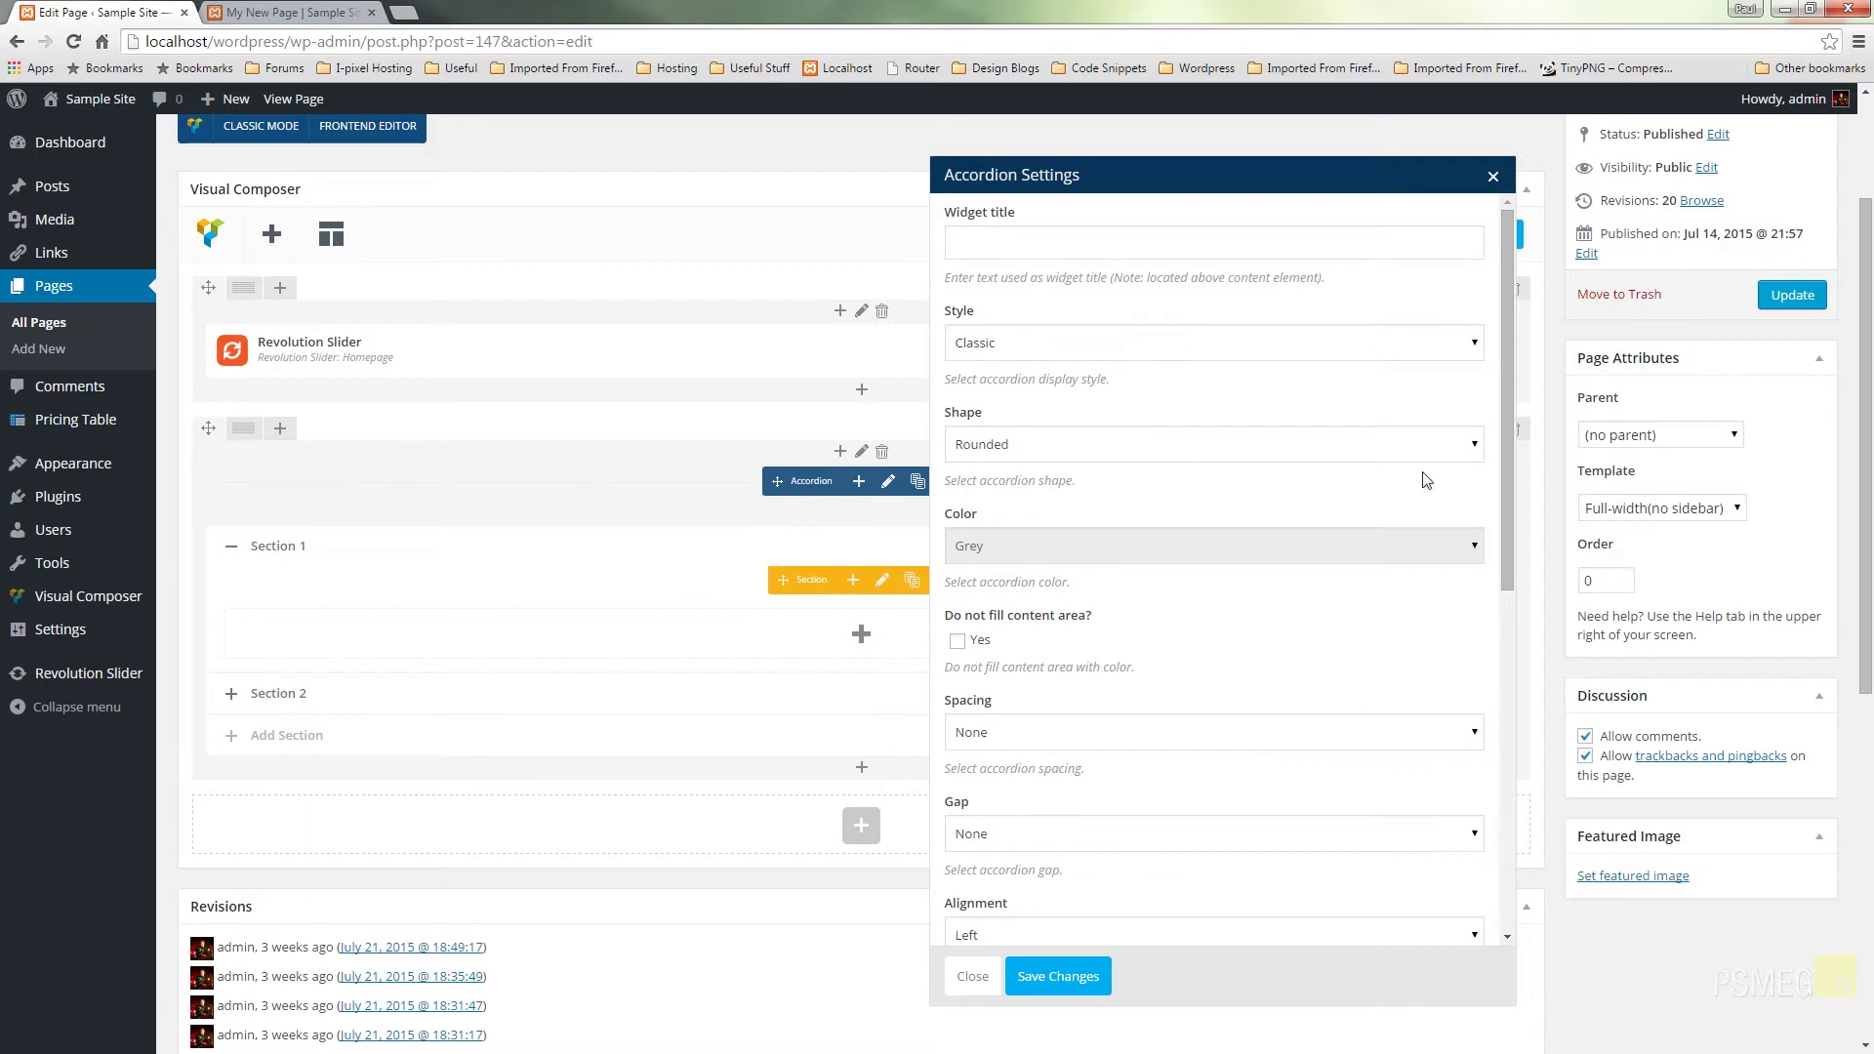
{"action": "left_click", "coordinate": [988, 981]}
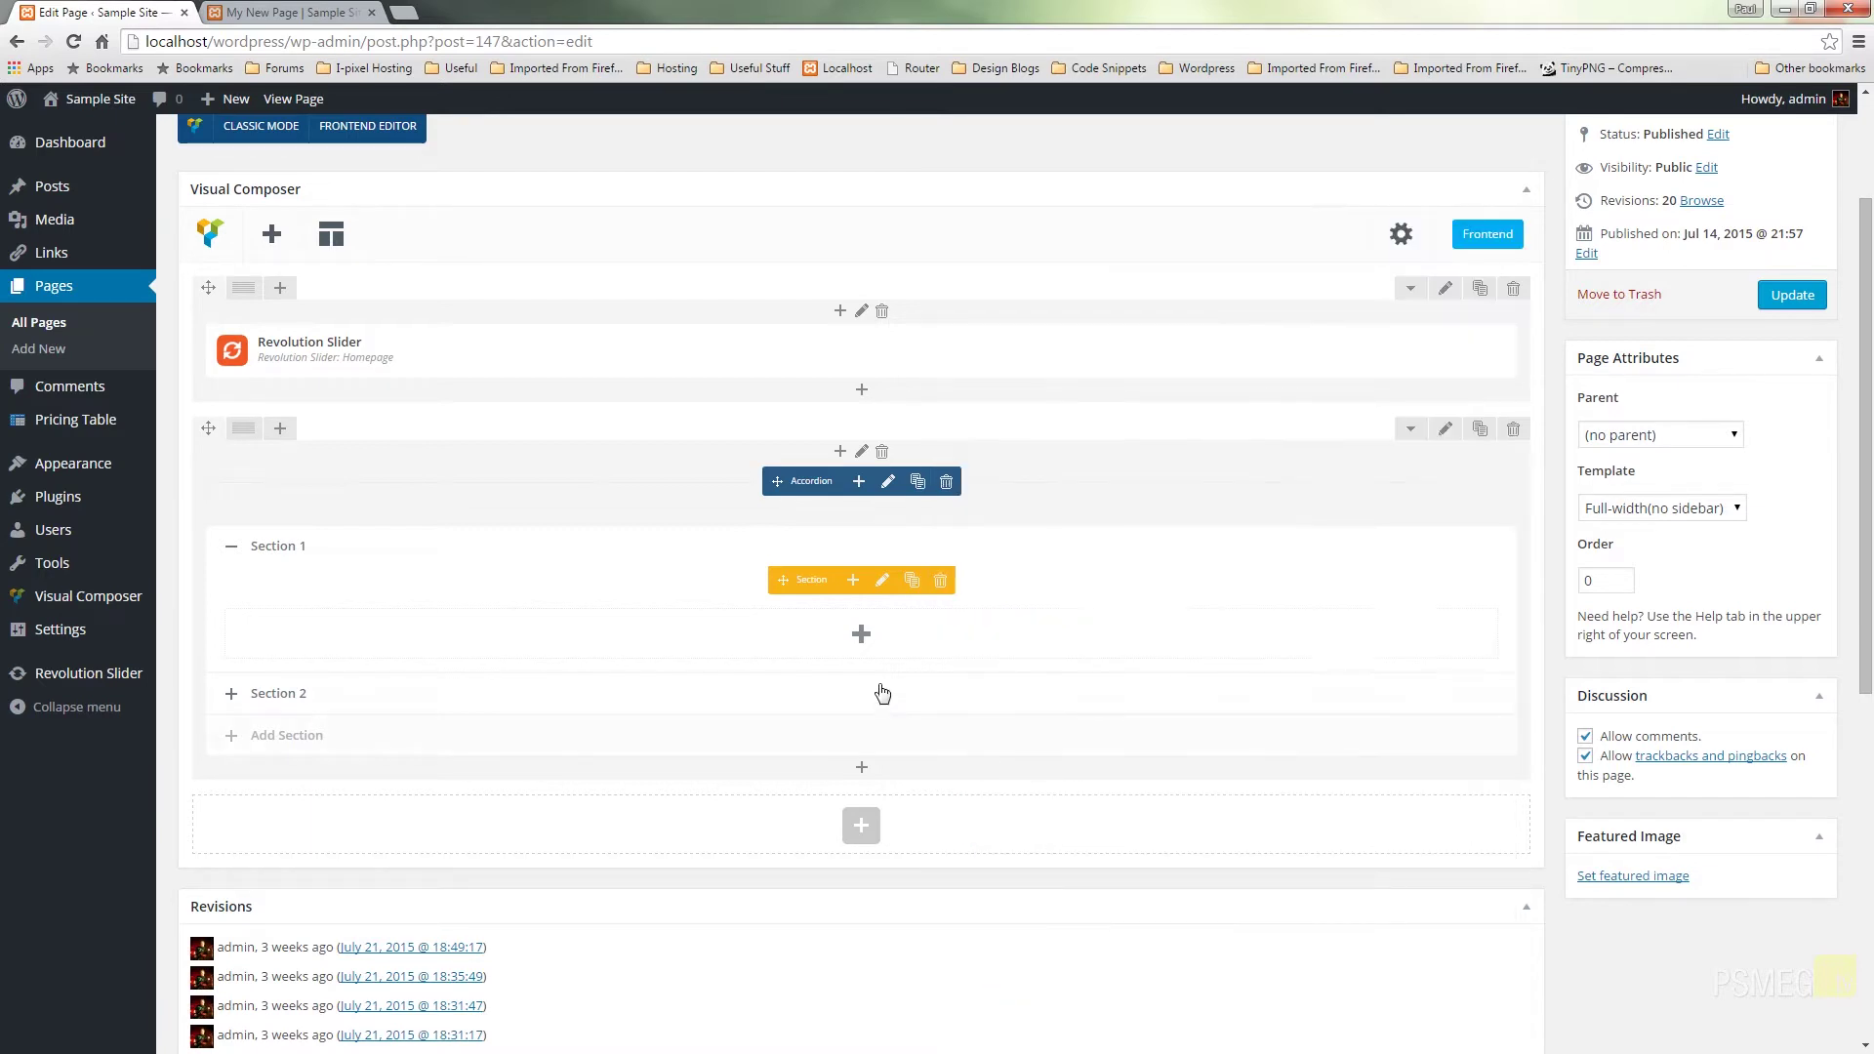
Step: Change the first accordion section's title from 'Section 1' to 'Settings' and save
{"action": "left_click", "coordinate": [883, 582]}
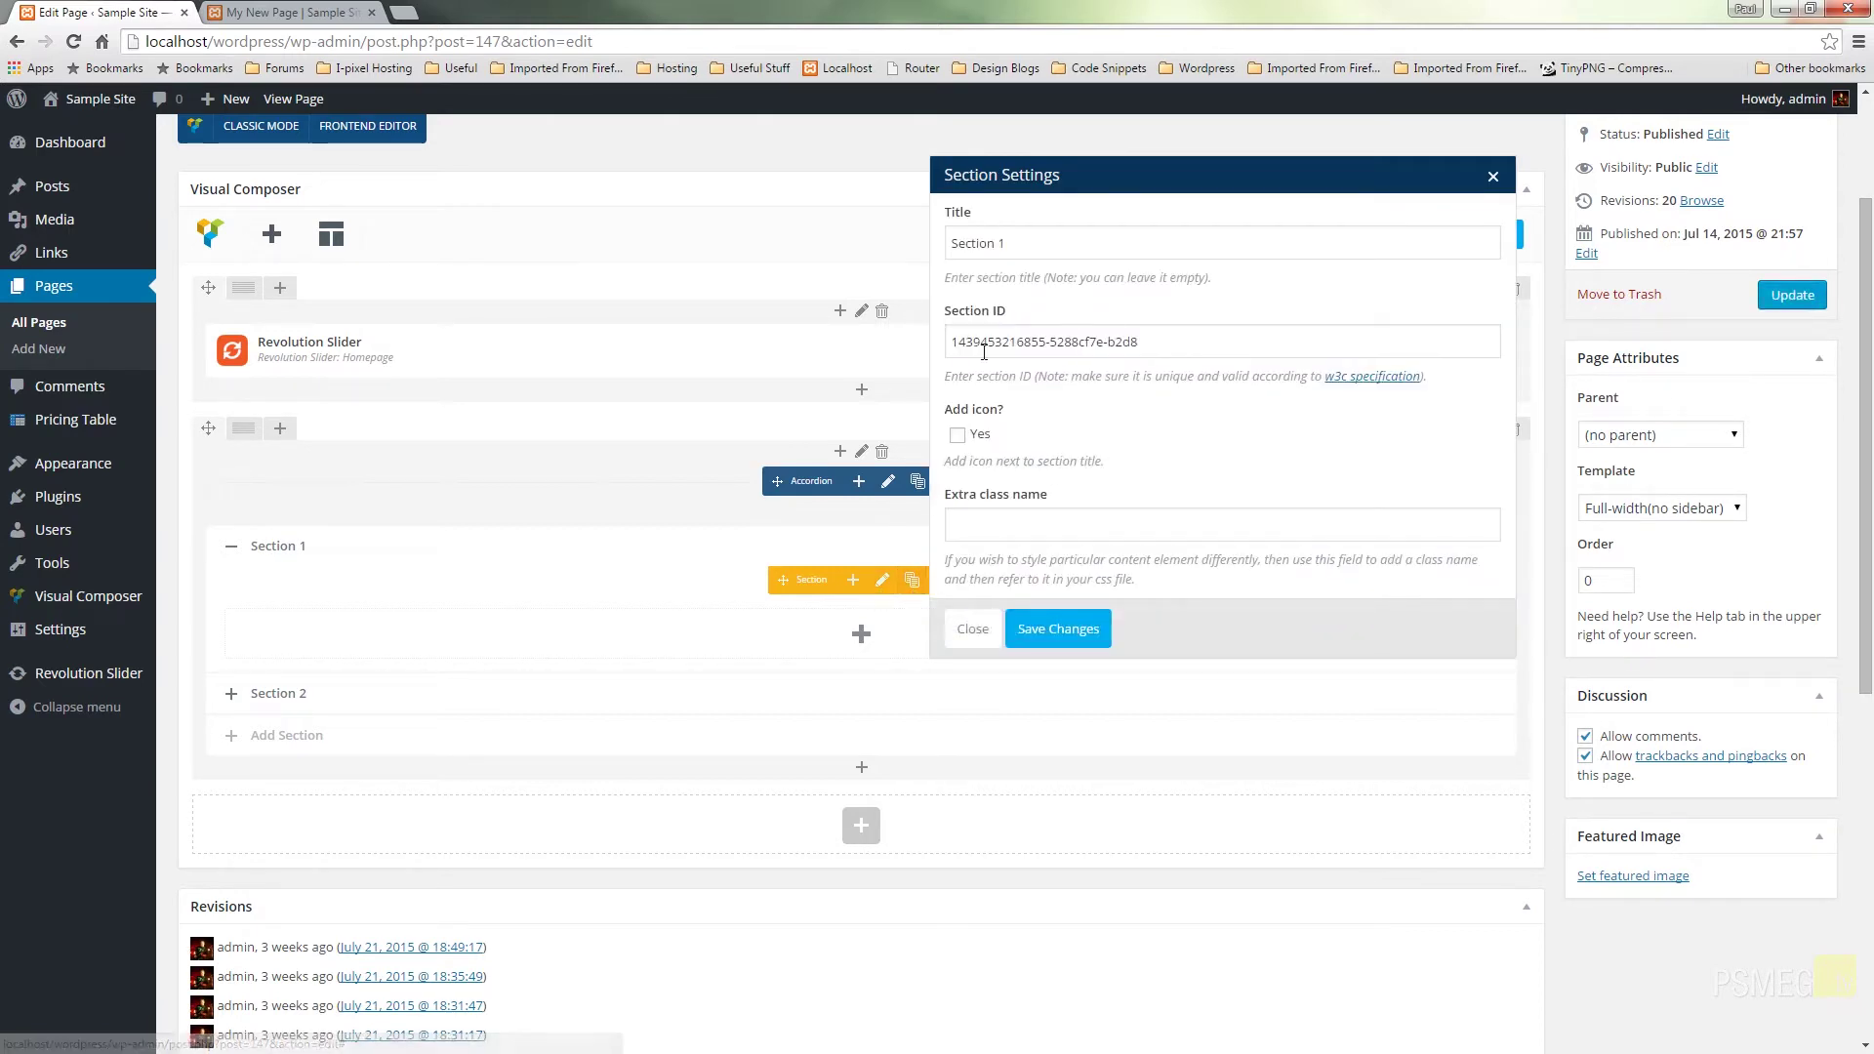
{"action": "left_click_drag", "start_coordinate": [1038, 246], "coordinate": [939, 245]}
{"action": "left_click", "coordinate": [1165, 349]}
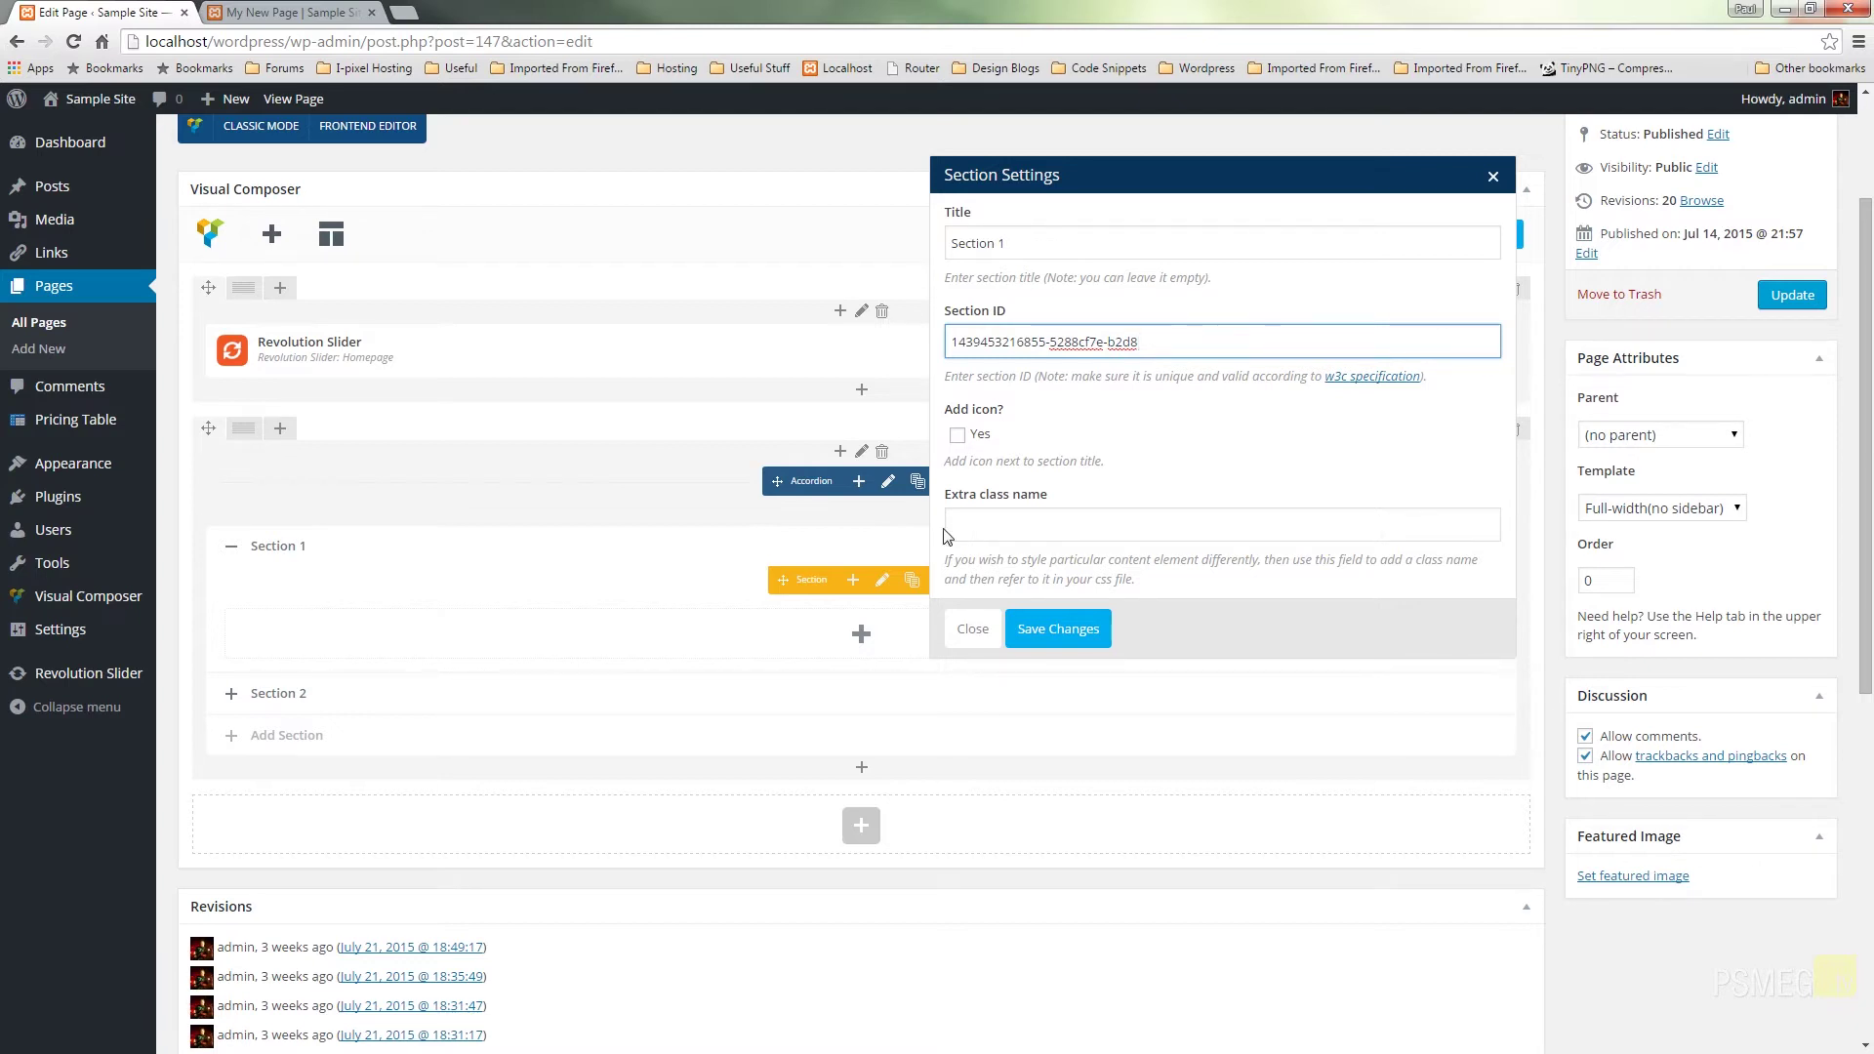
{"action": "left_click", "coordinate": [1011, 243]}
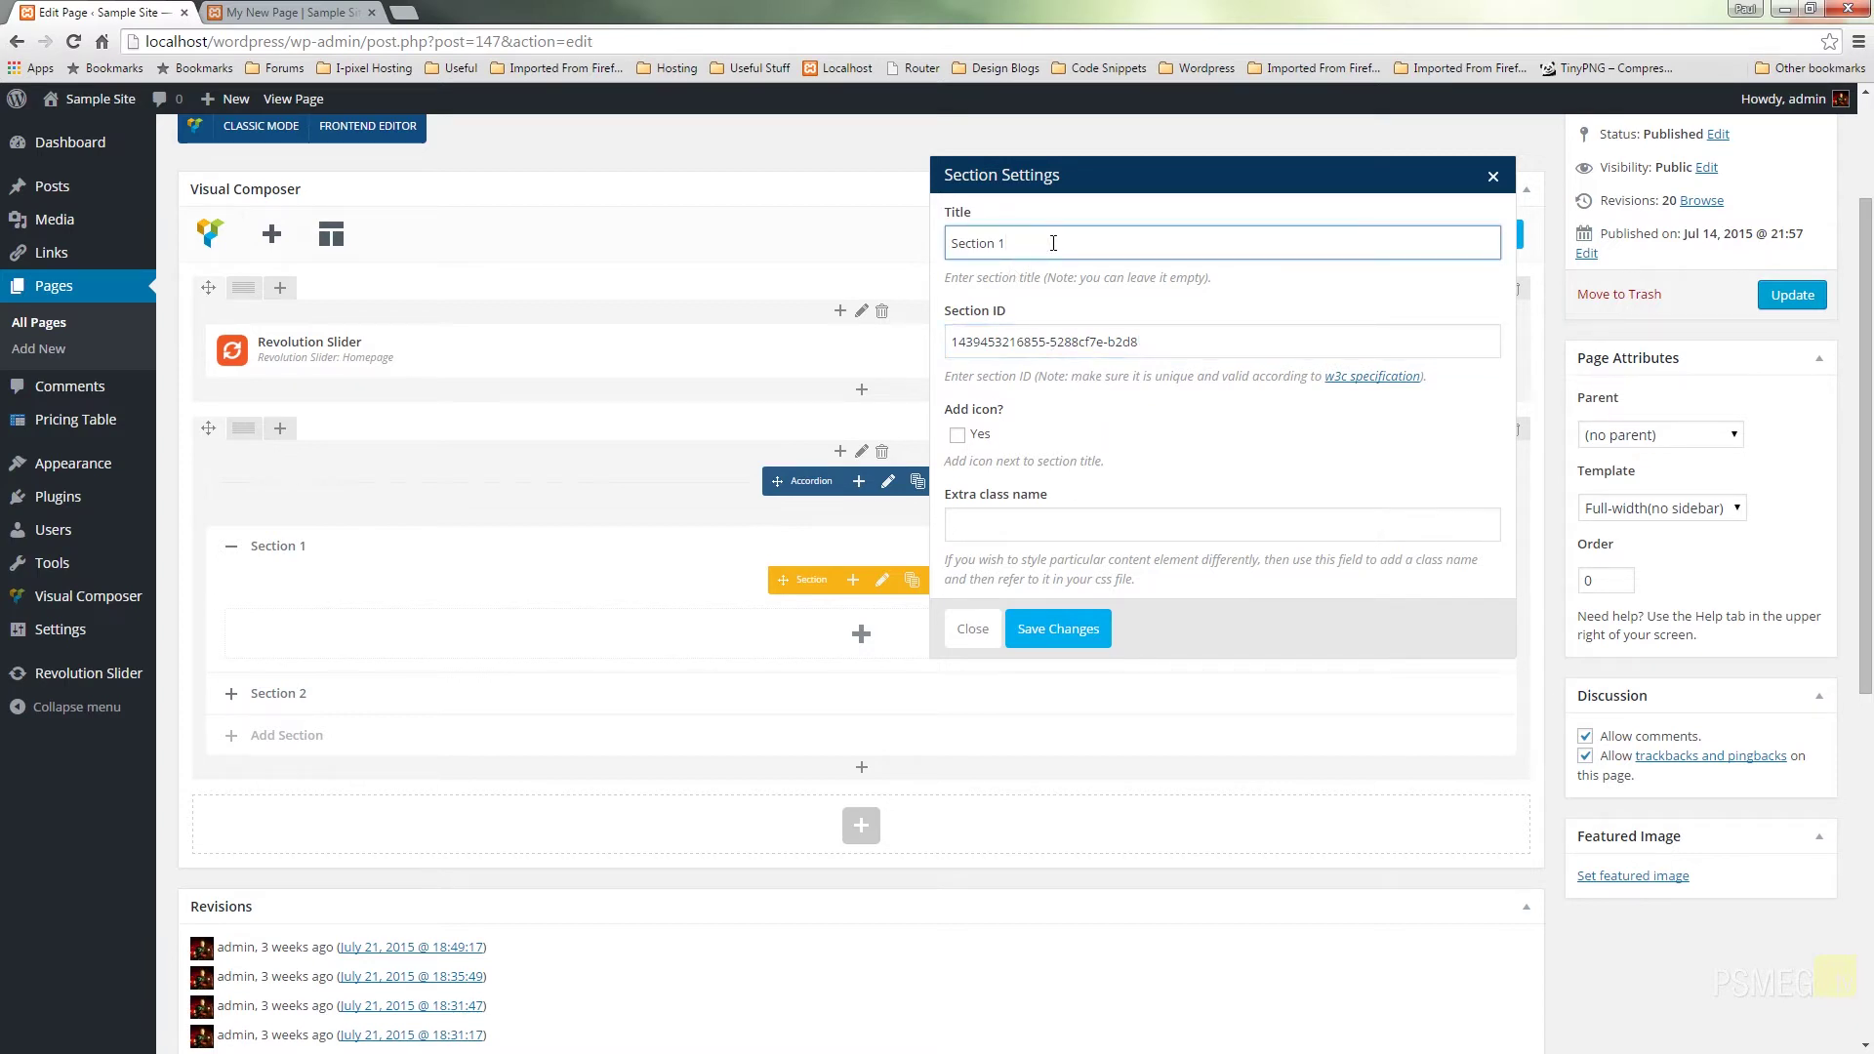
{"action": "triple_click", "coordinate": [1045, 243]}
{"action": "type", "text": "Settings"}
{"action": "left_click", "coordinate": [1062, 633]}
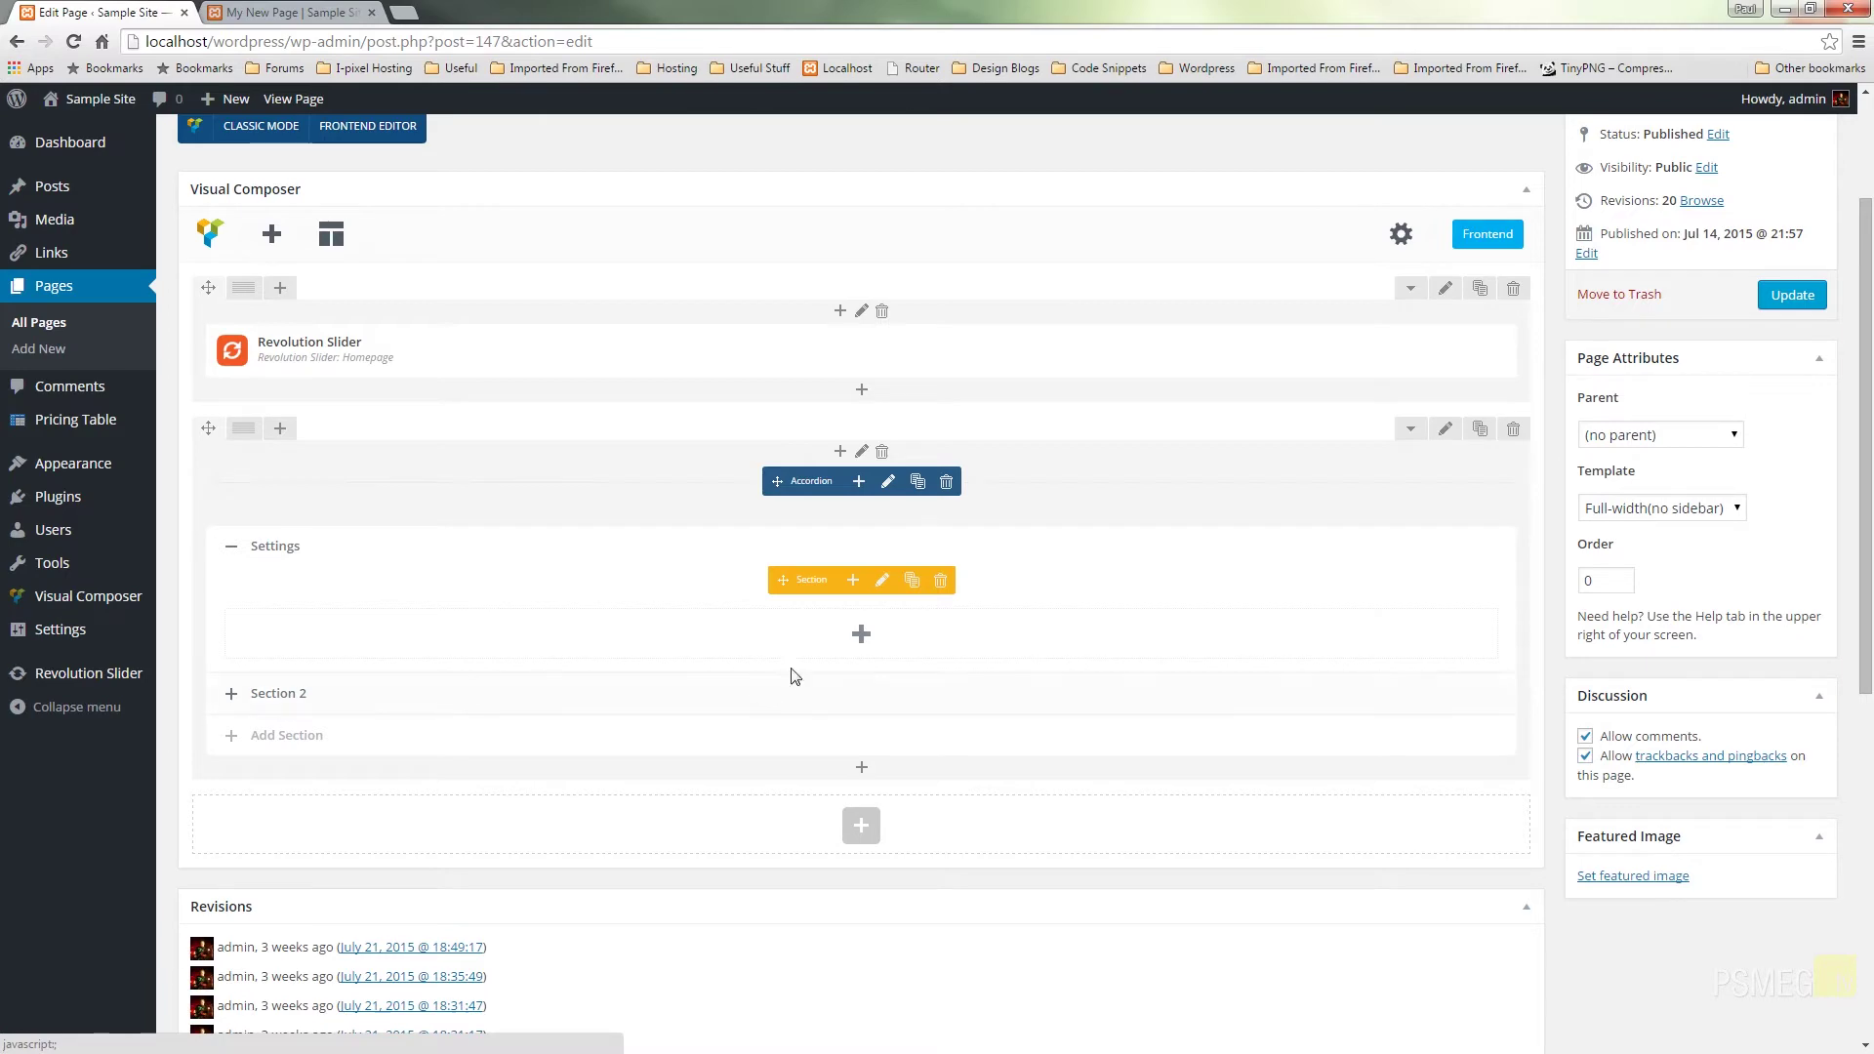
Step: Add a Text Block to the Settings section with pasted Lorem ipsum paragraphs replacing the placeholder
{"action": "left_click", "coordinate": [859, 636]}
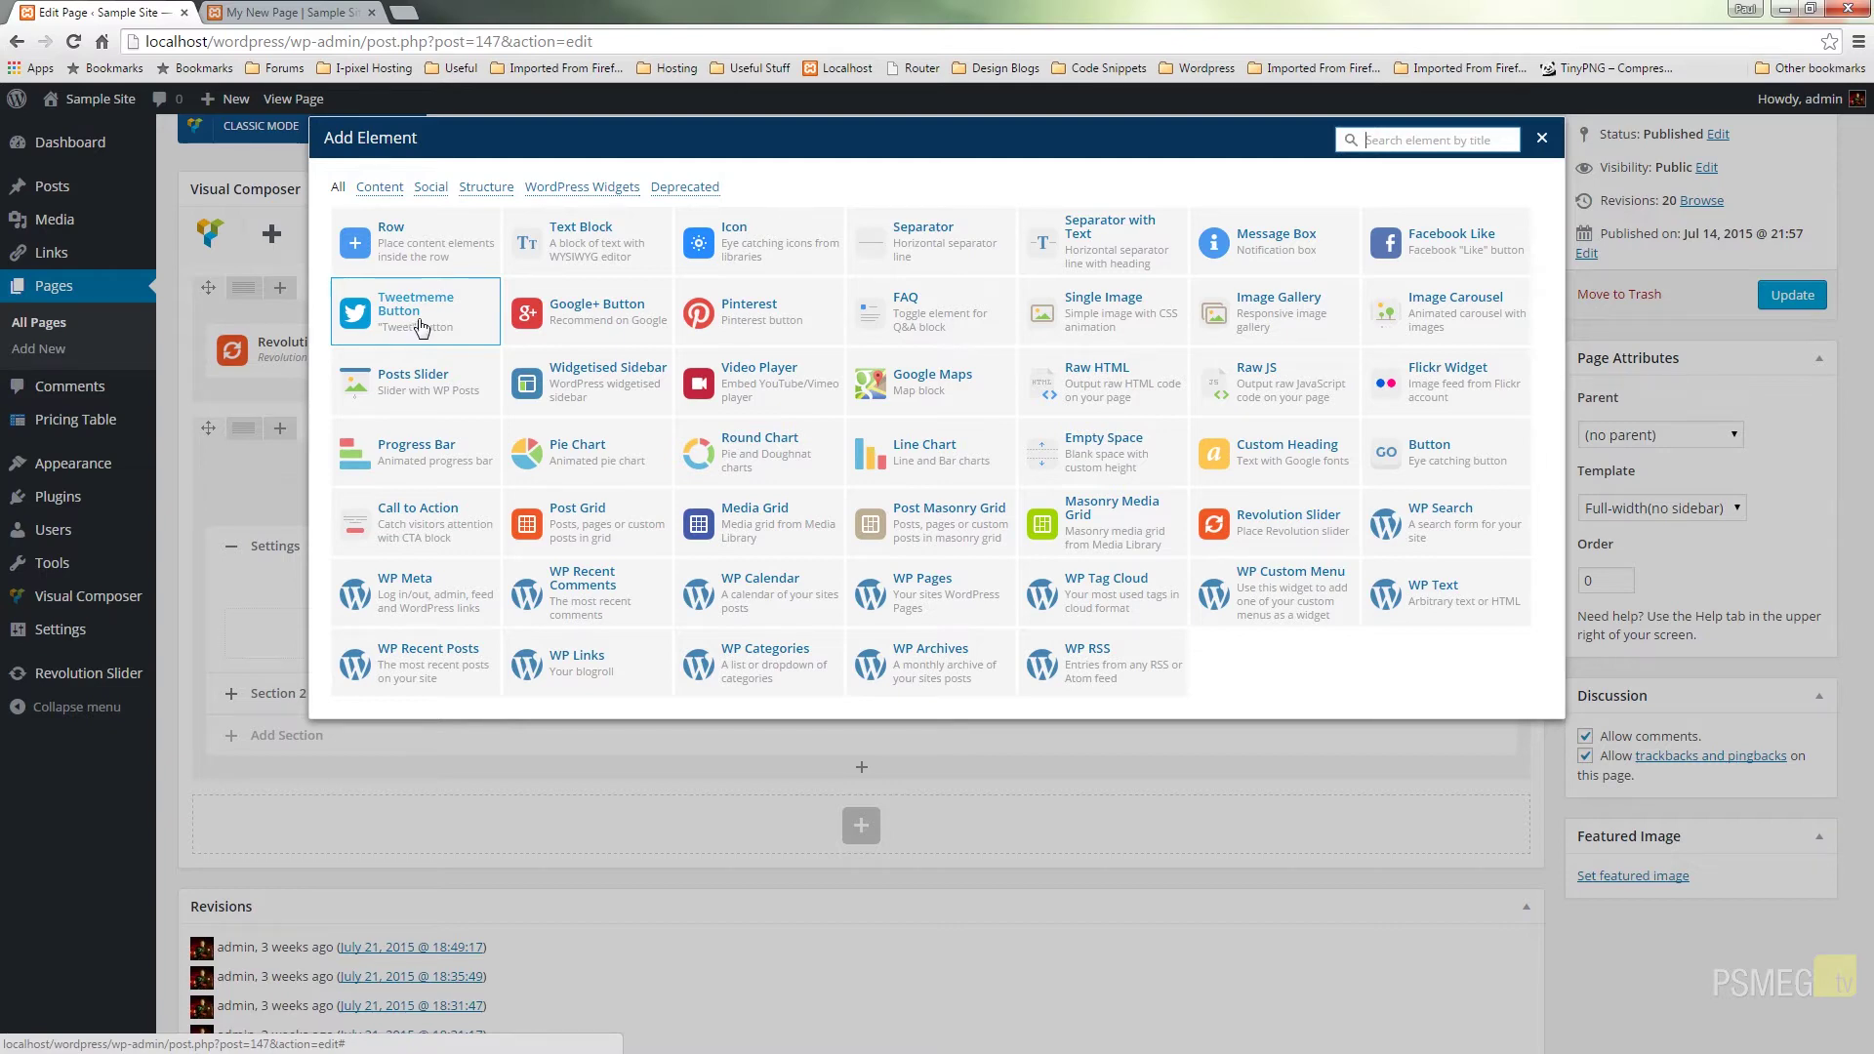
{"action": "left_click", "coordinate": [605, 251]}
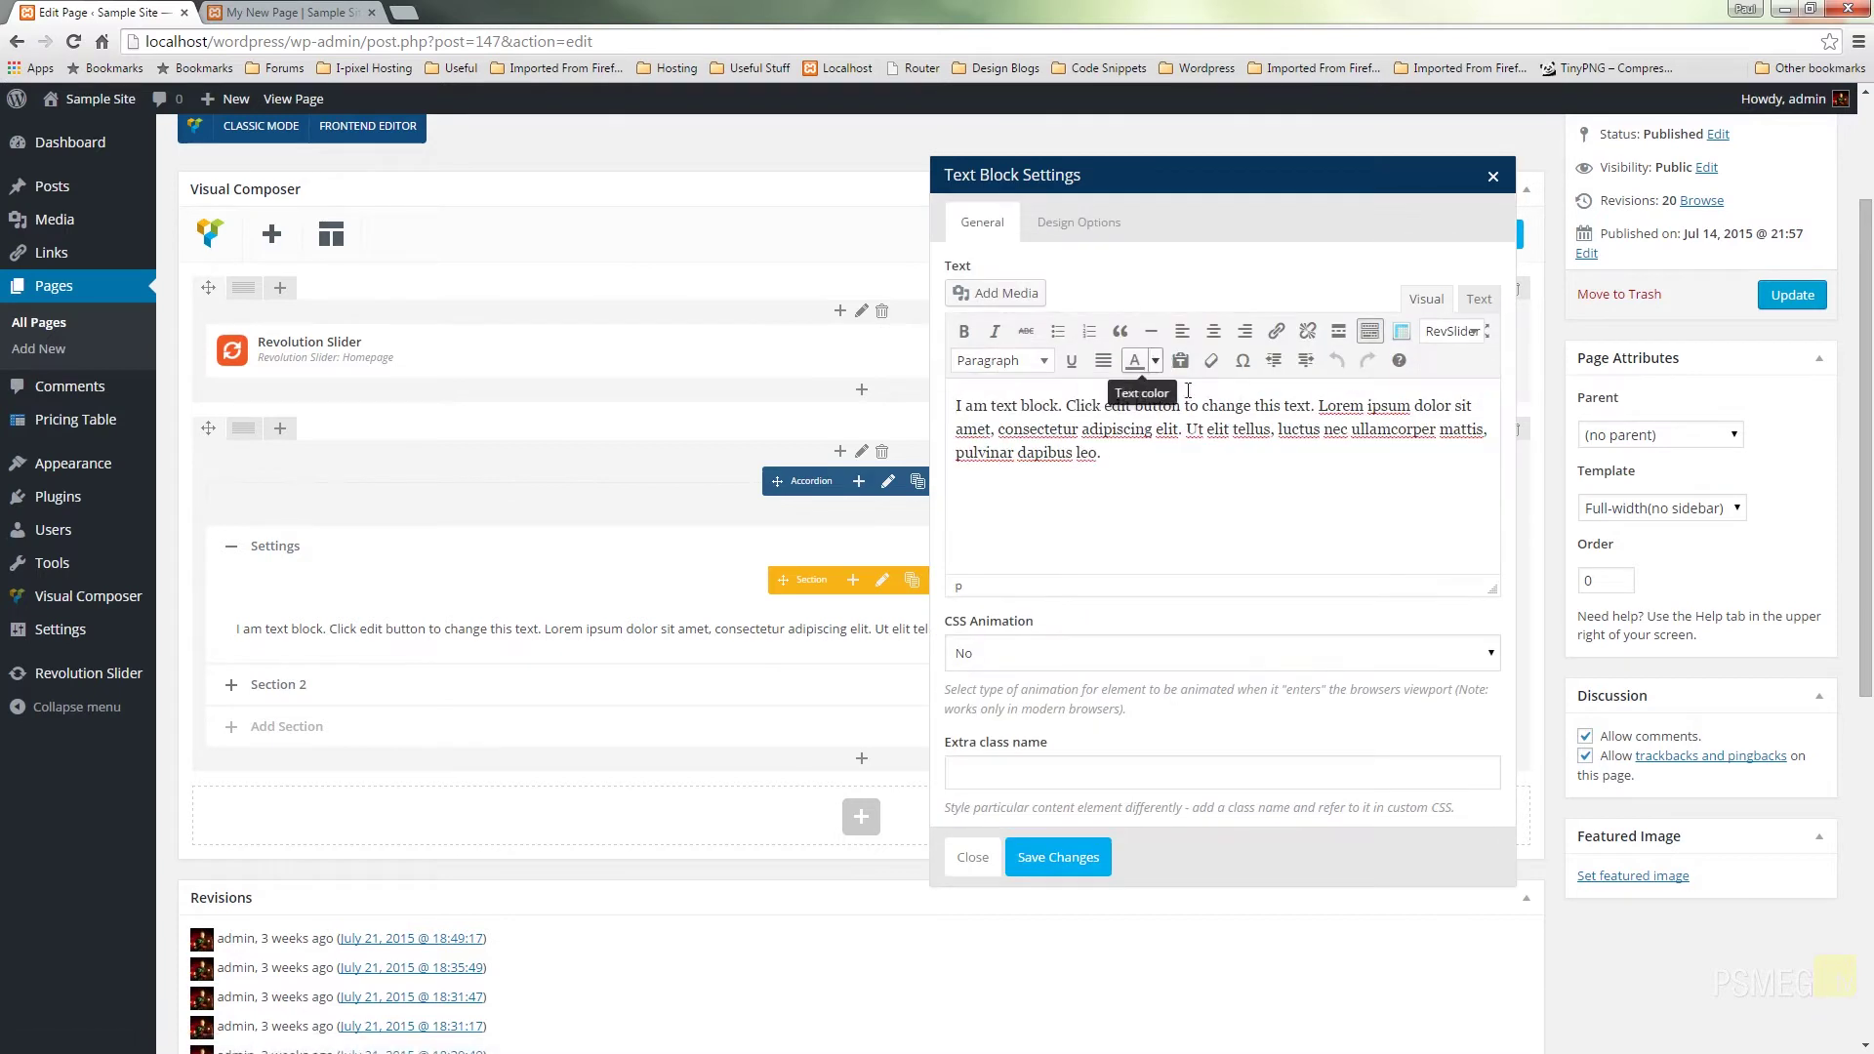
{"action": "left_click_drag", "start_coordinate": [1103, 453], "coordinate": [957, 410]}
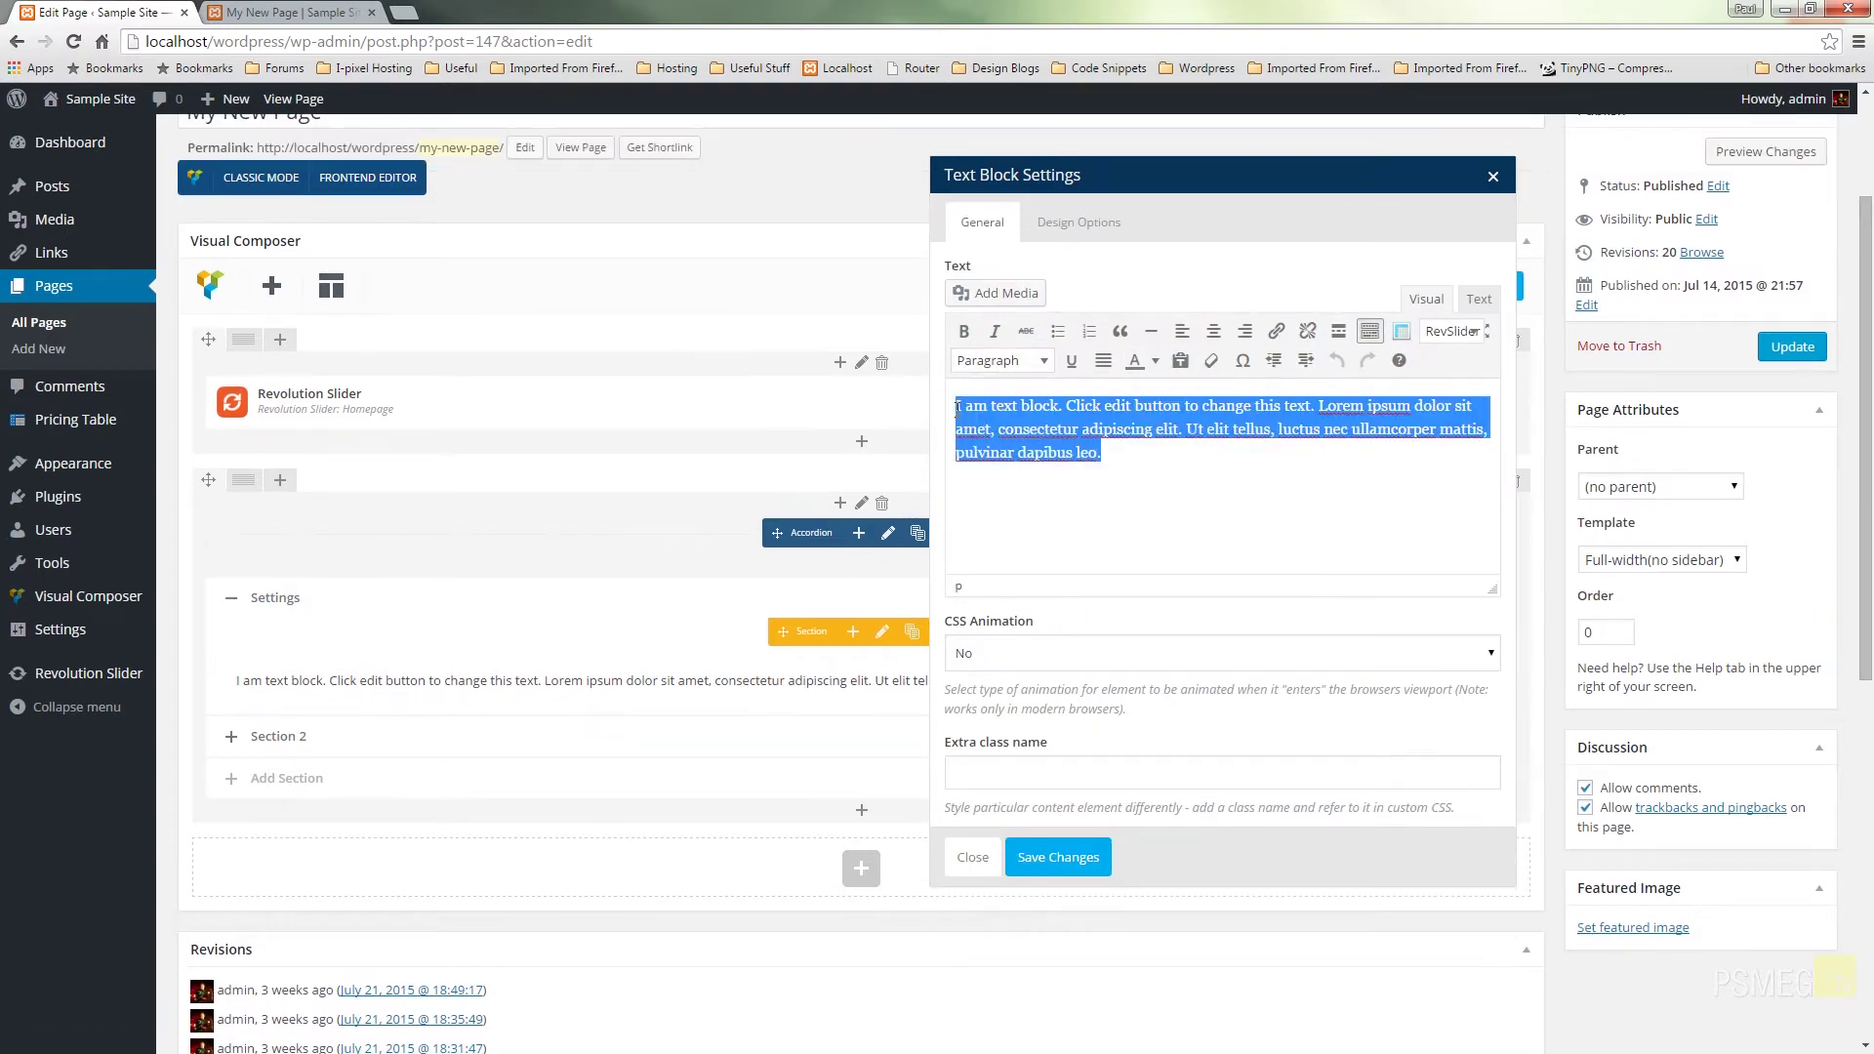
{"action": "key", "text": "ctrl+v"}
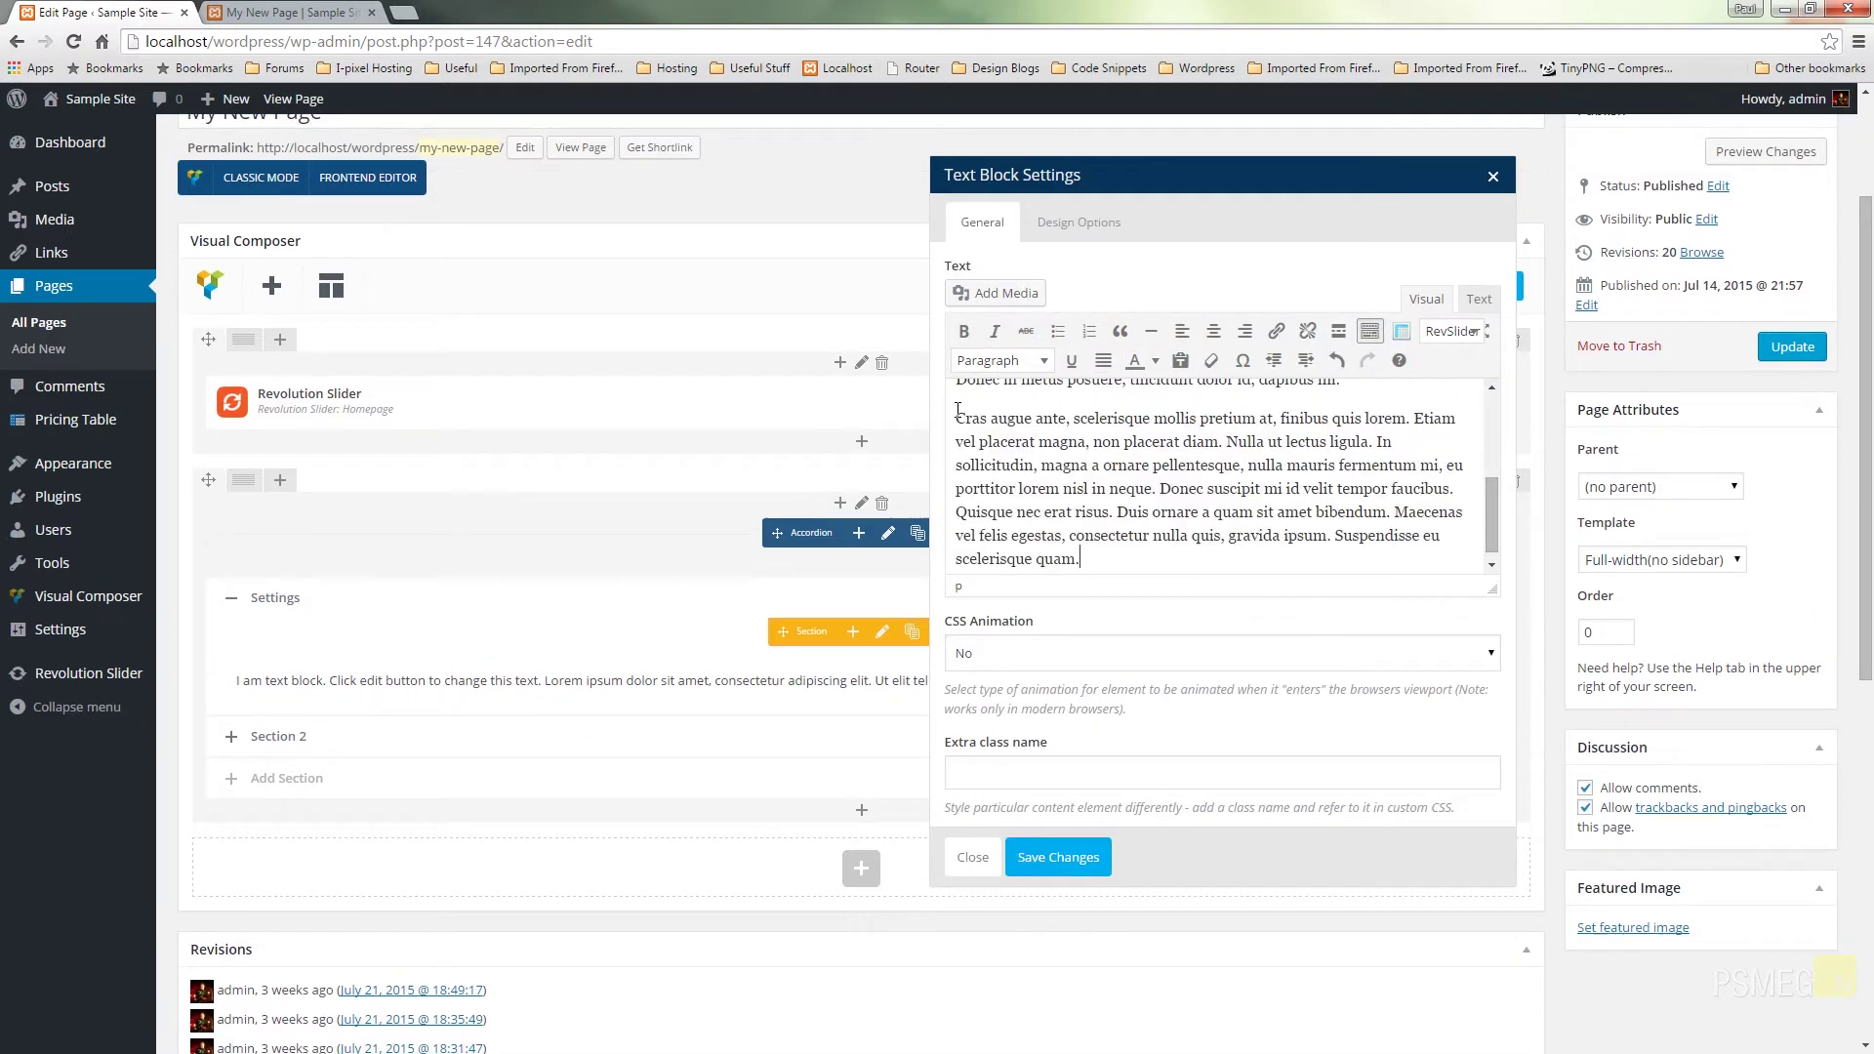
{"action": "left_click", "coordinate": [1074, 859]}
Step: Retitle the second accordion section 'Widgets' and save the change
{"action": "scroll", "coordinate": [667, 749], "scroll_direction": "down", "scroll_amount": 3}
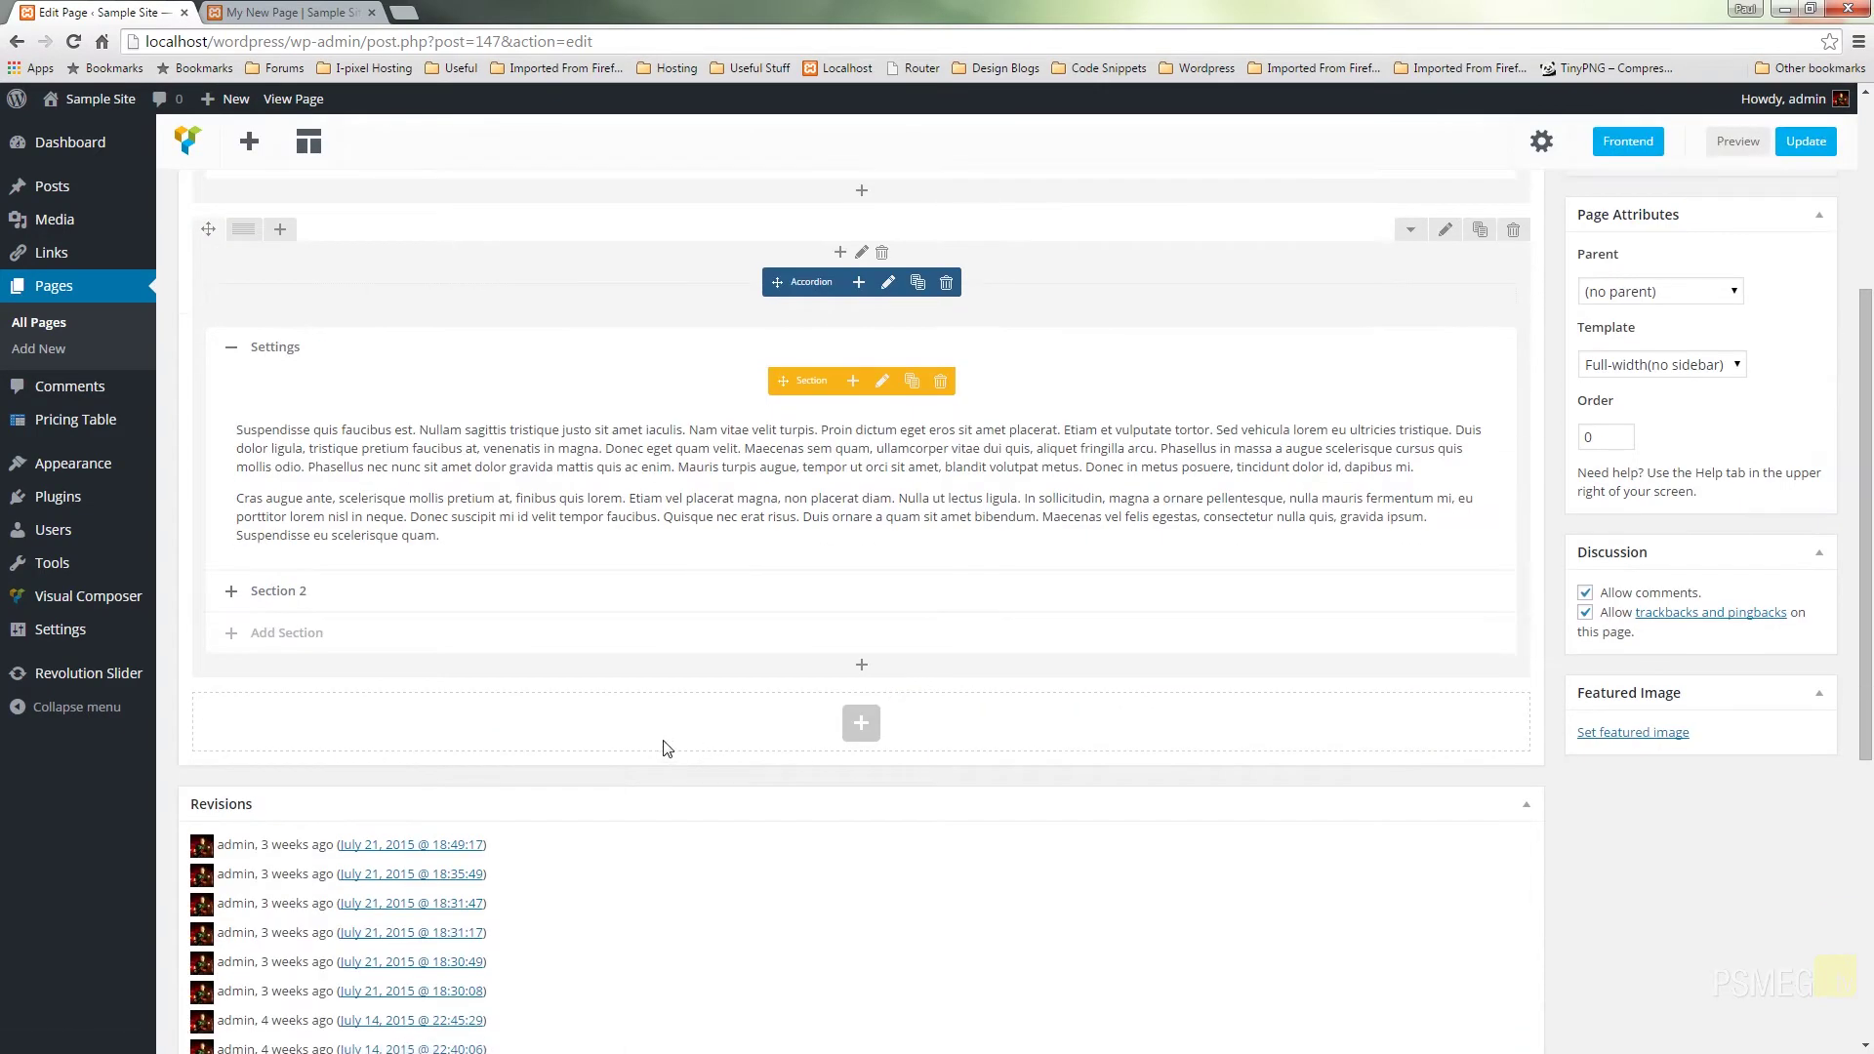
{"action": "left_click", "coordinate": [262, 598]}
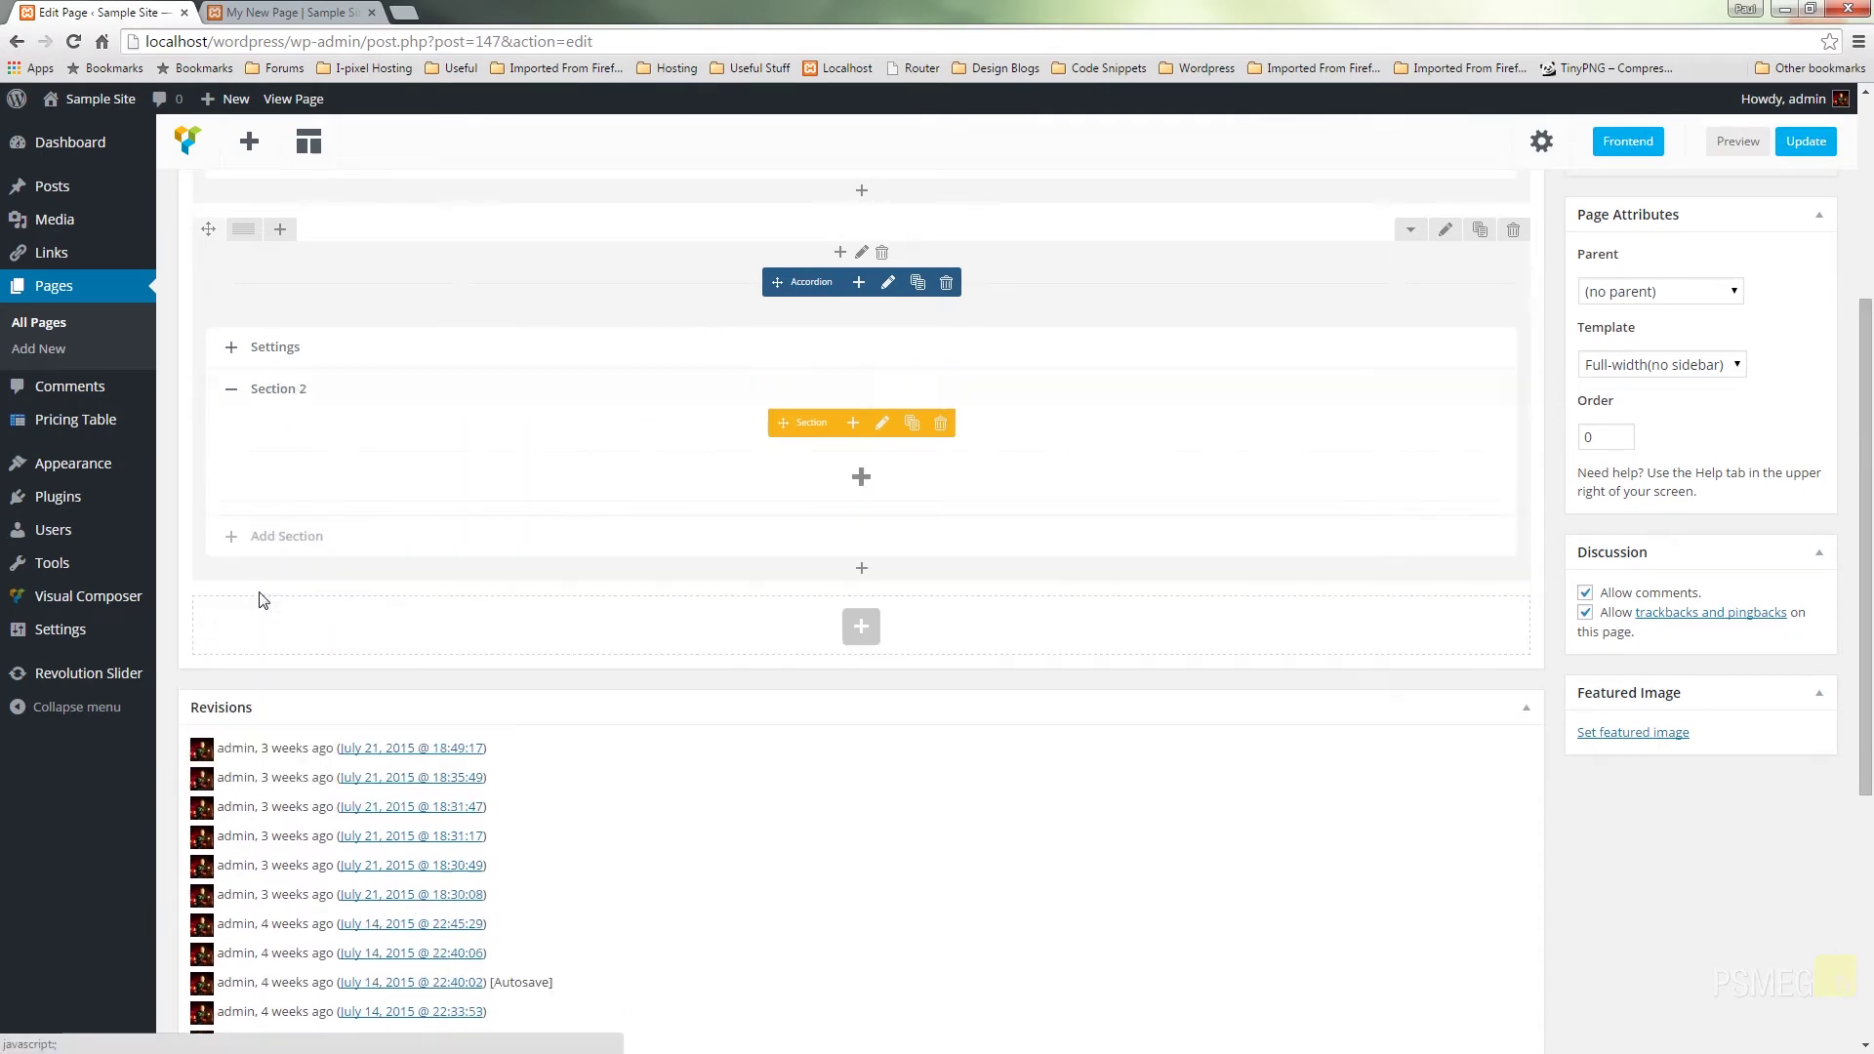
{"action": "left_click", "coordinate": [883, 425]}
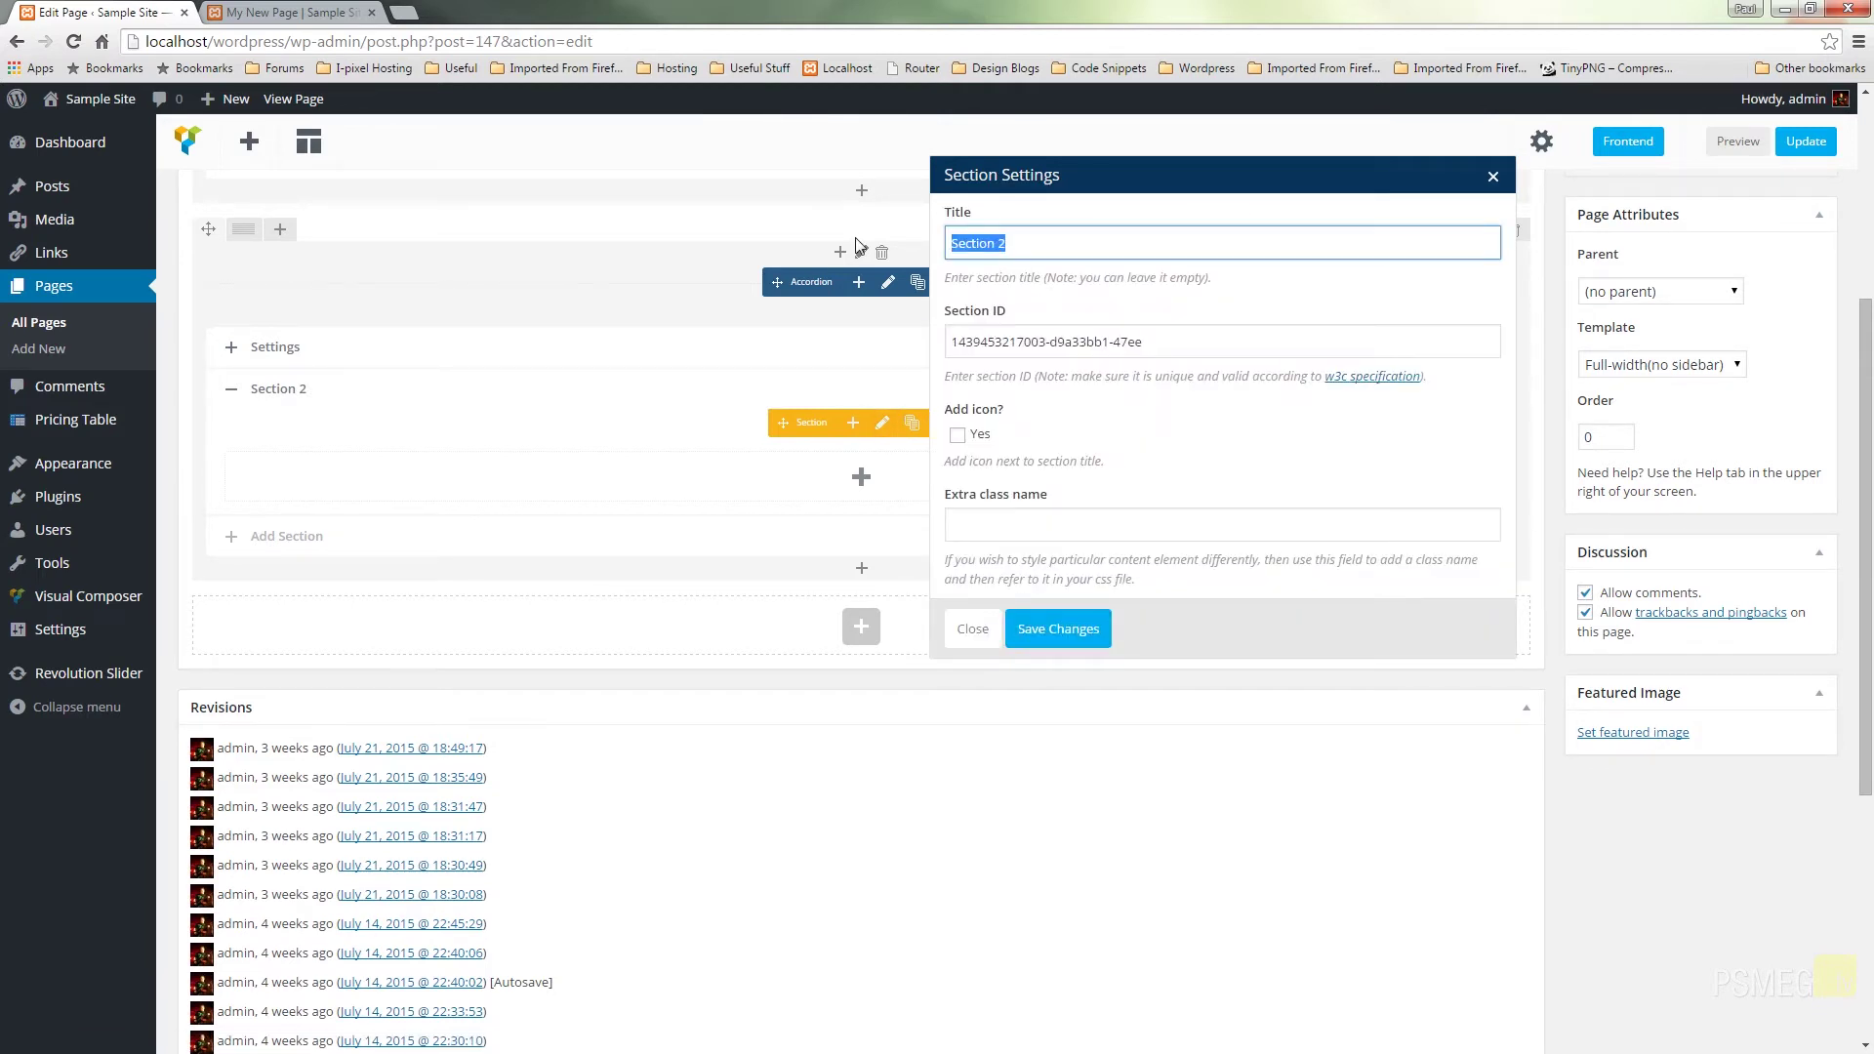
{"action": "type", "text": "Widgets"}
{"action": "left_click", "coordinate": [1058, 629]}
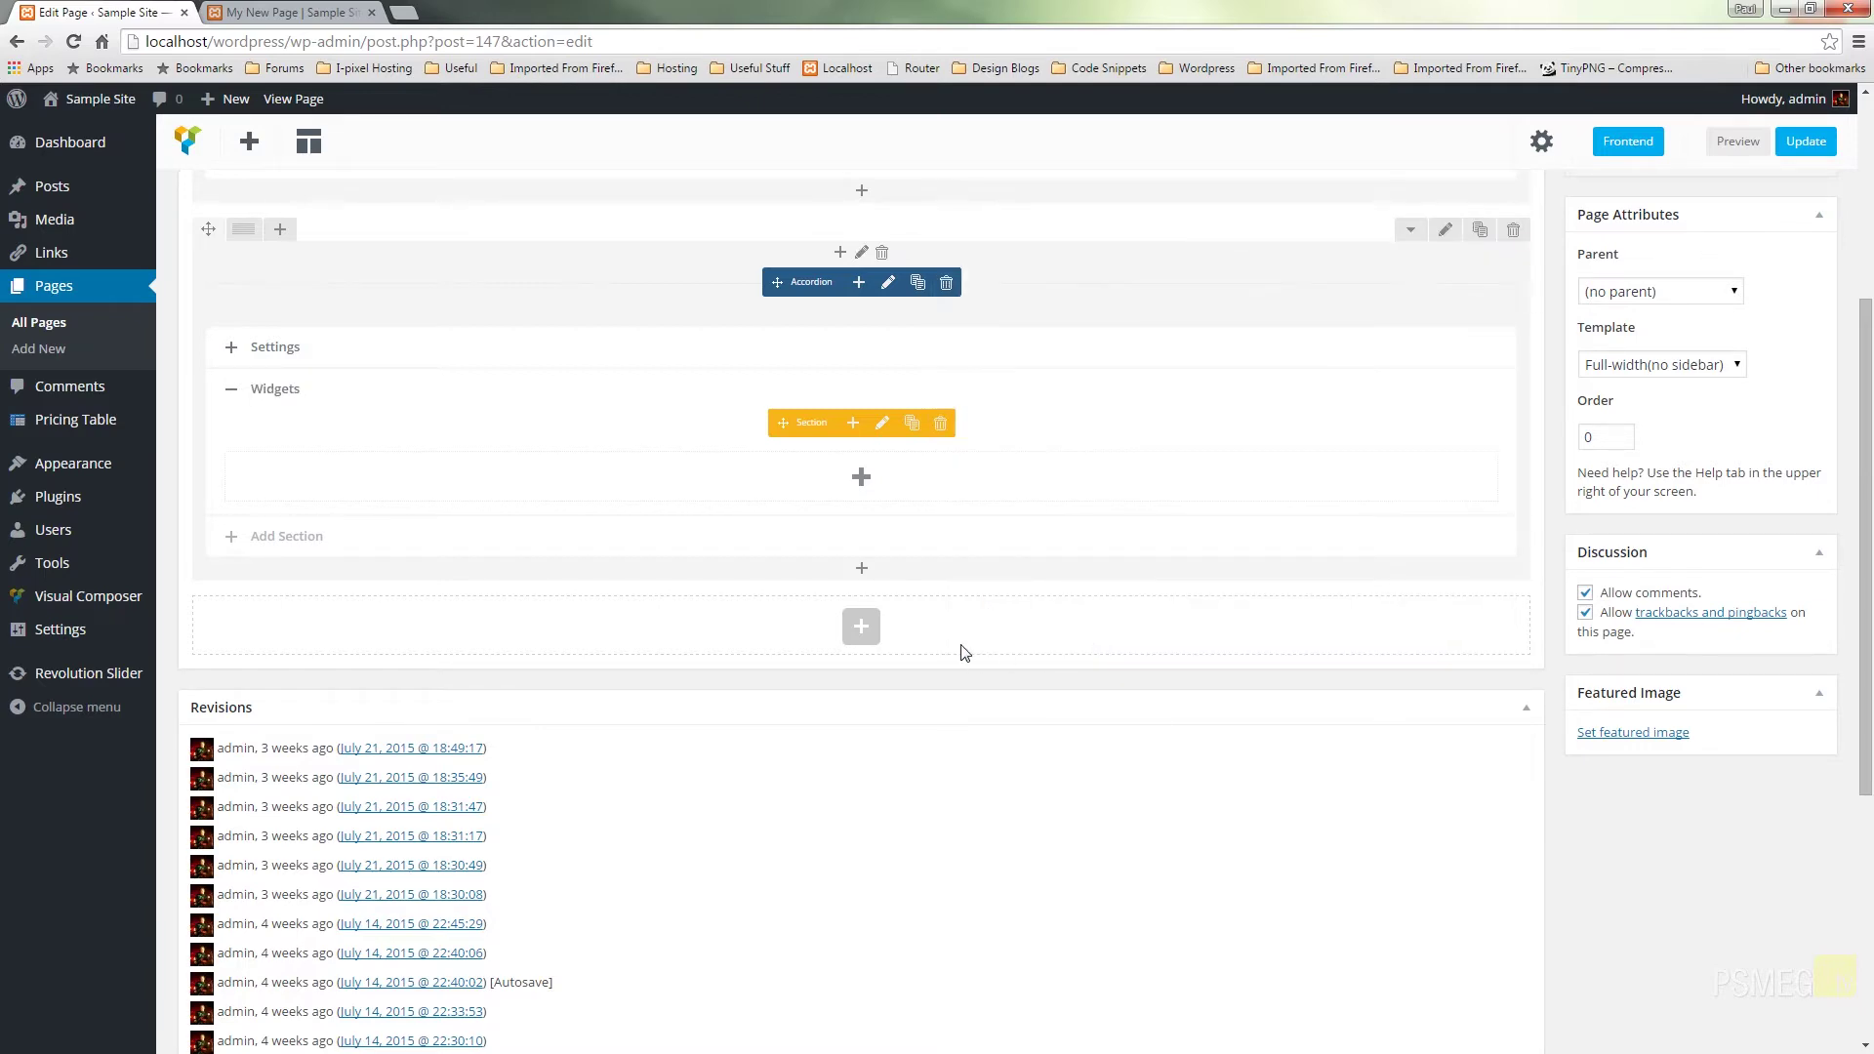
Step: Add a Text Block of pasted lorem ipsum to Widgets, then update the page
{"action": "left_click", "coordinate": [863, 479]}
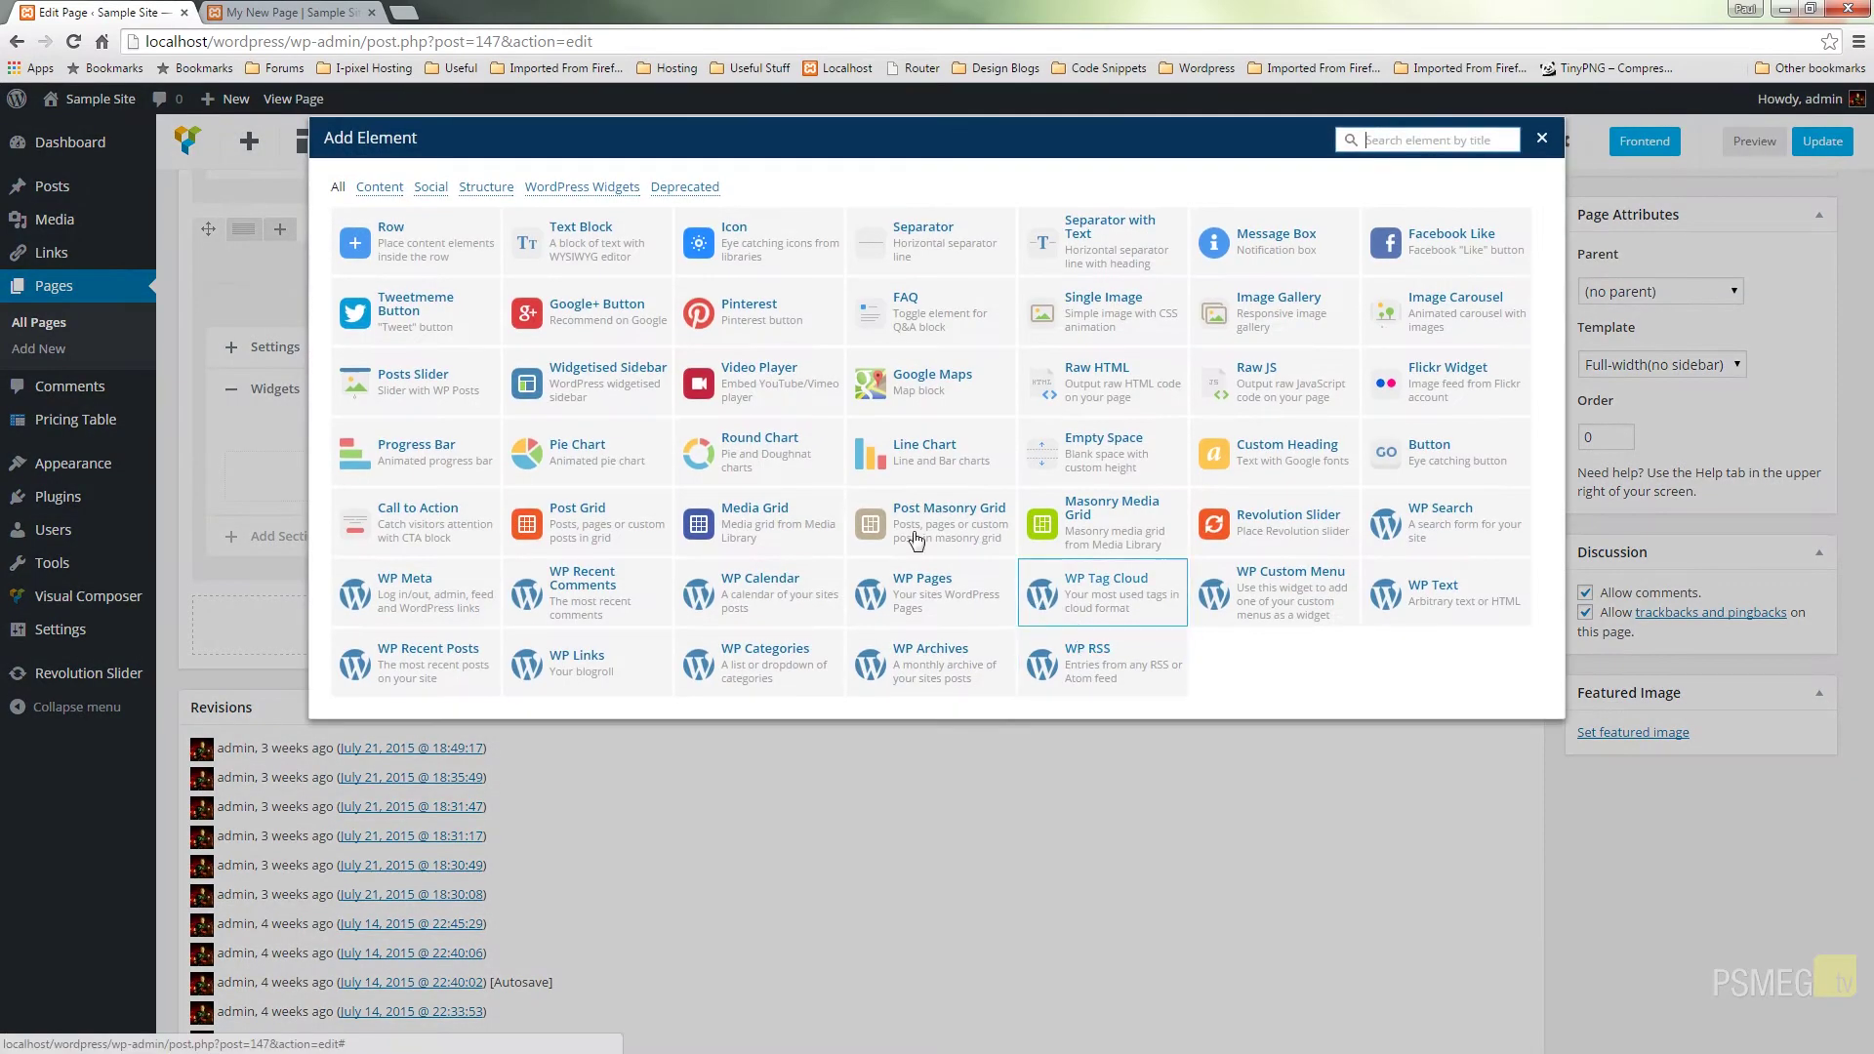
{"action": "left_click", "coordinate": [580, 261]}
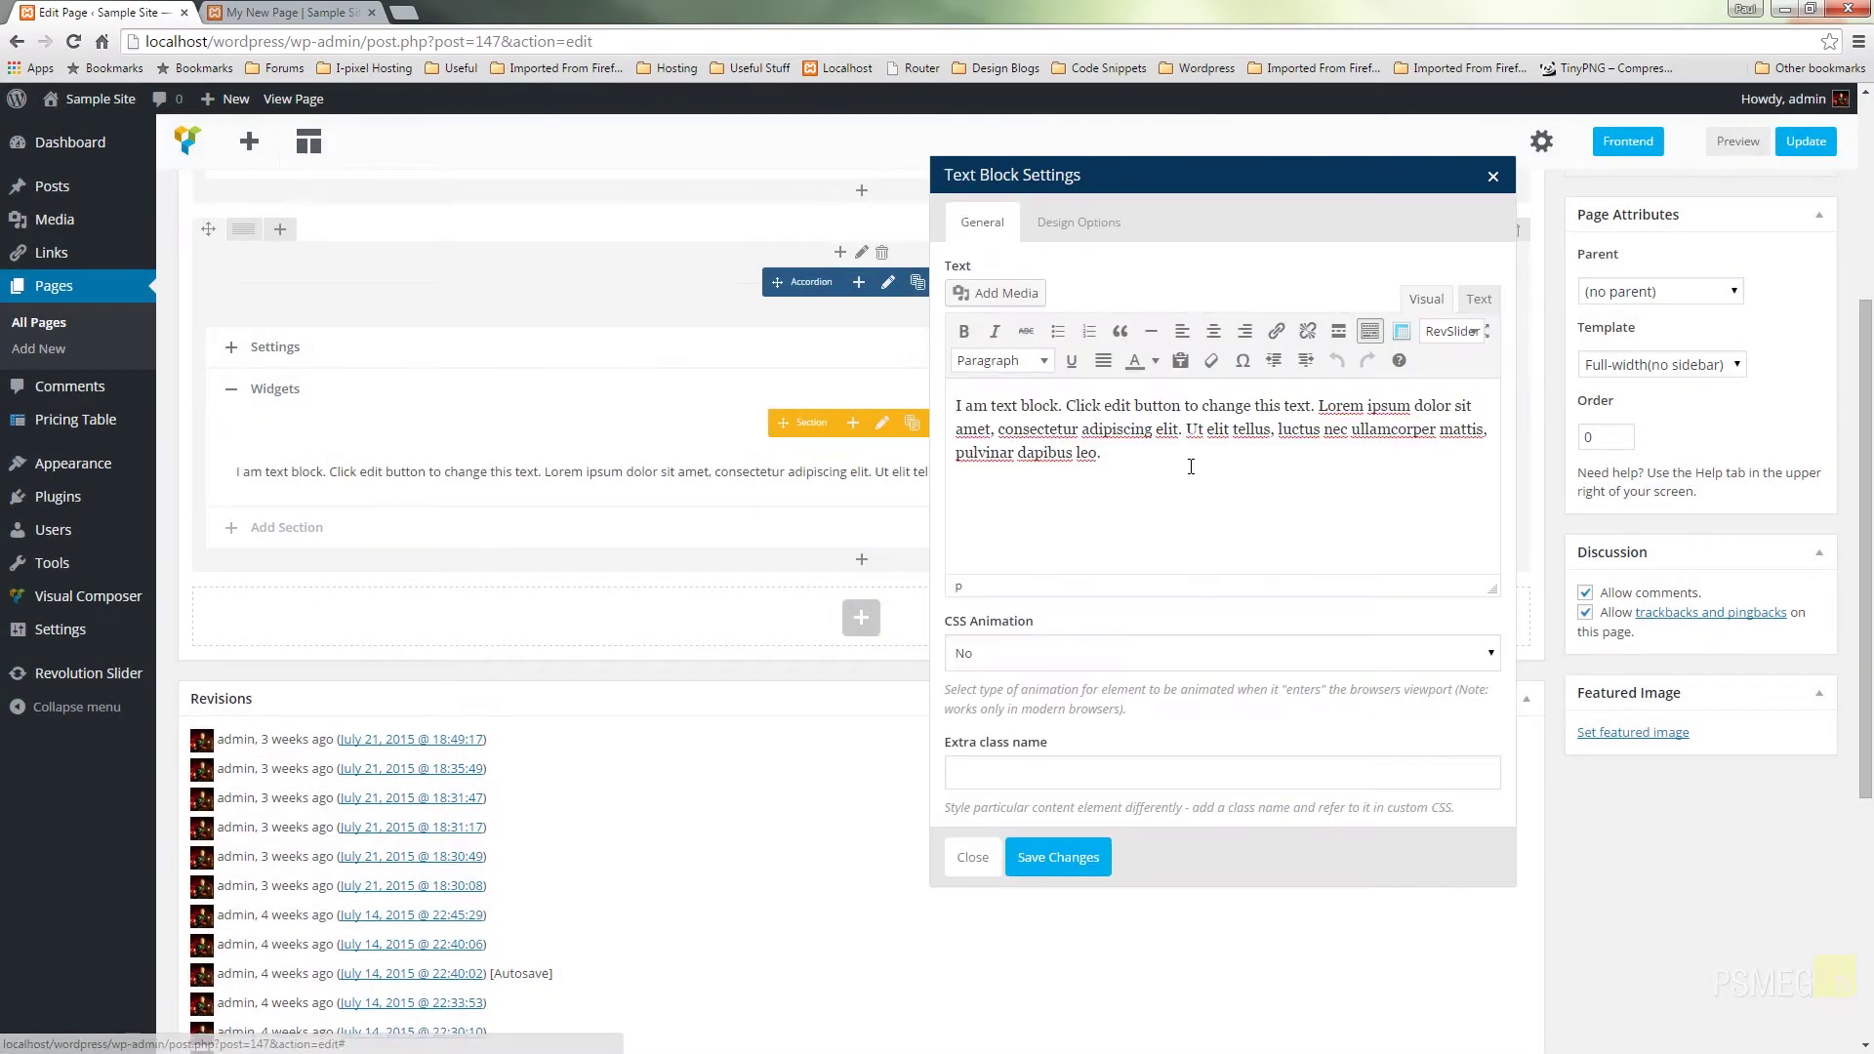
{"action": "left_click_drag", "start_coordinate": [1092, 452], "coordinate": [776, 372]}
{"action": "key", "text": "ctrl+v"}
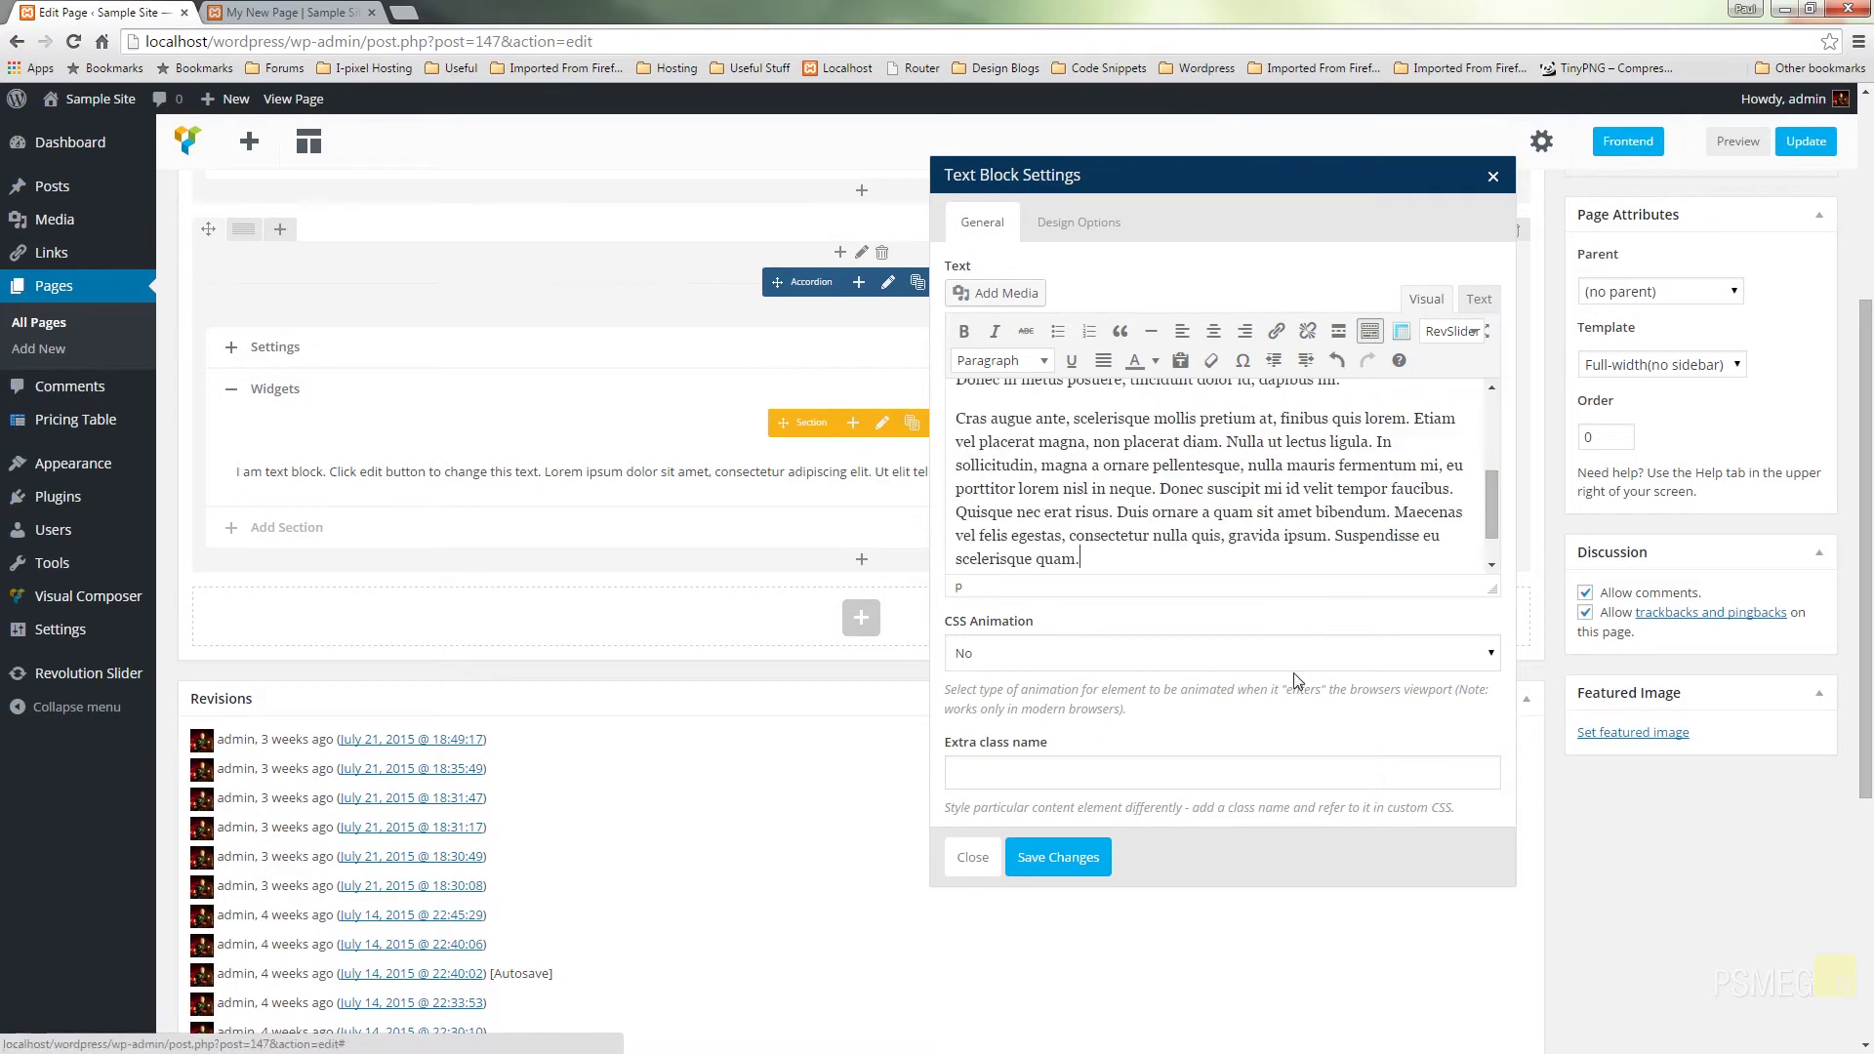
{"action": "left_click", "coordinate": [1068, 872]}
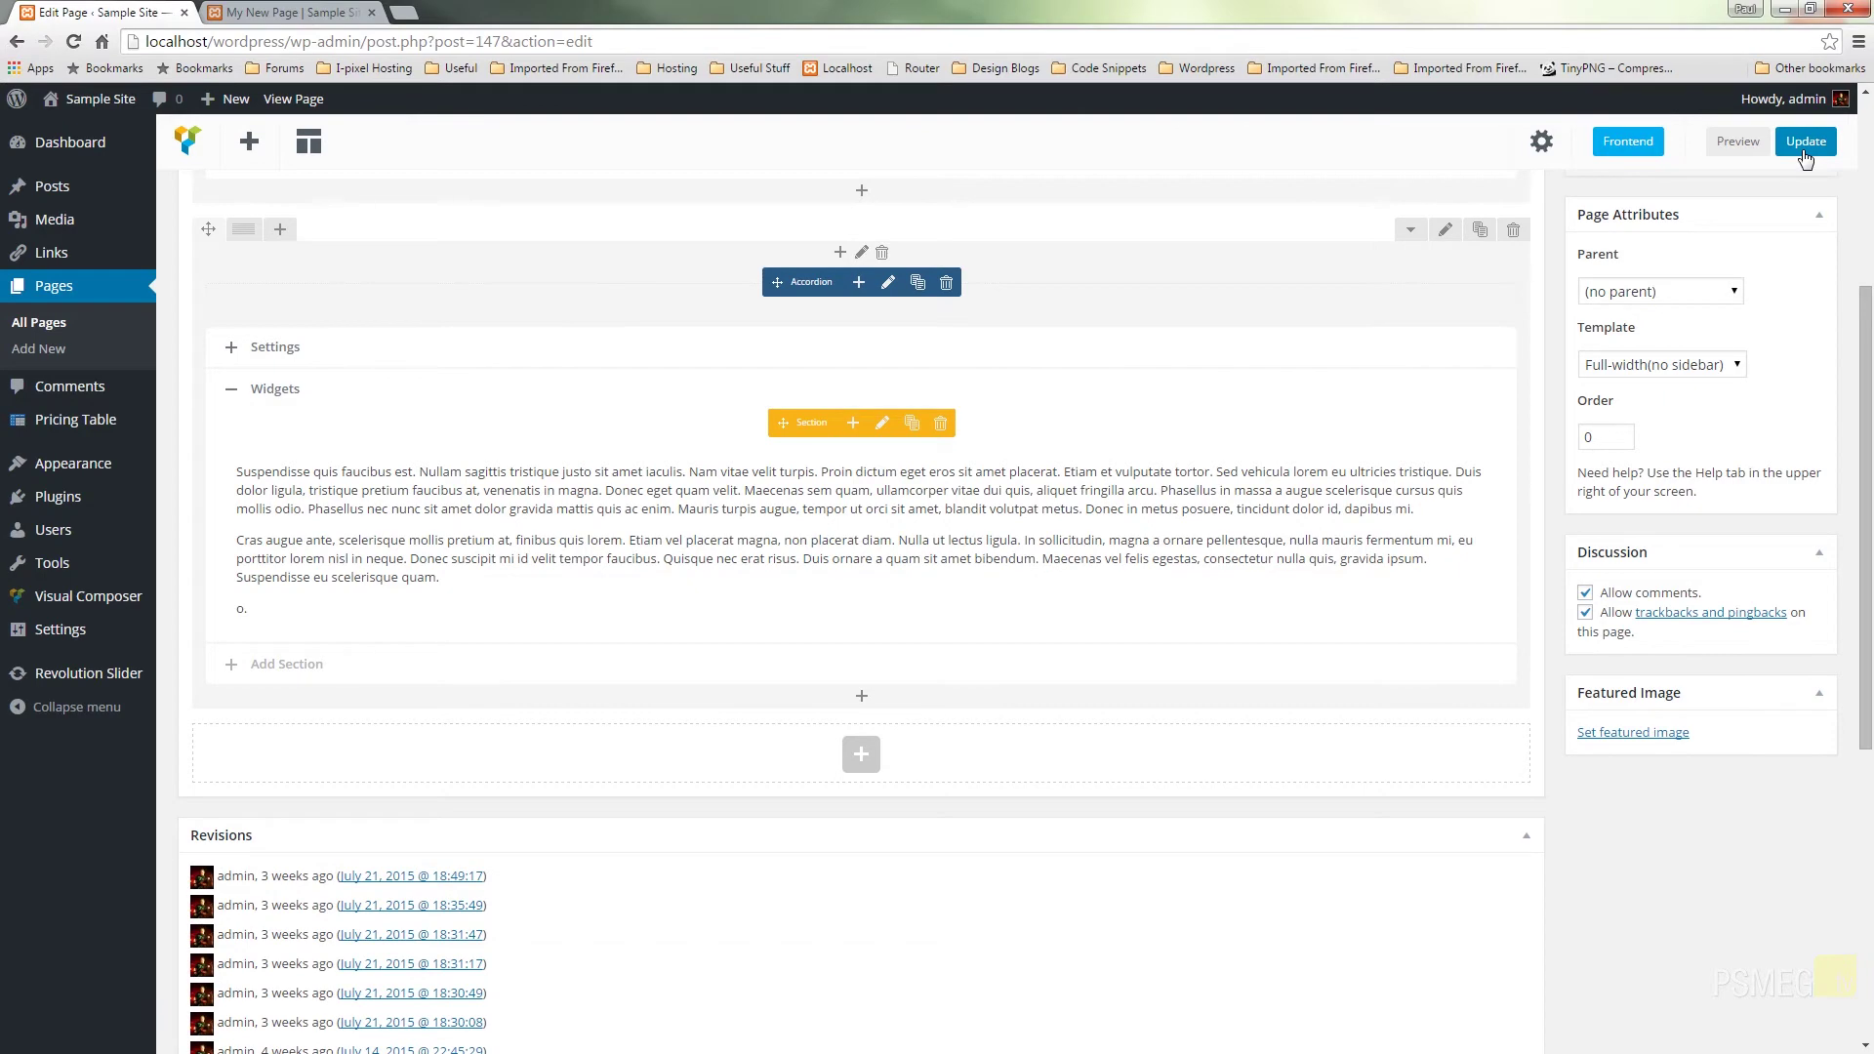
{"action": "left_click", "coordinate": [1806, 142]}
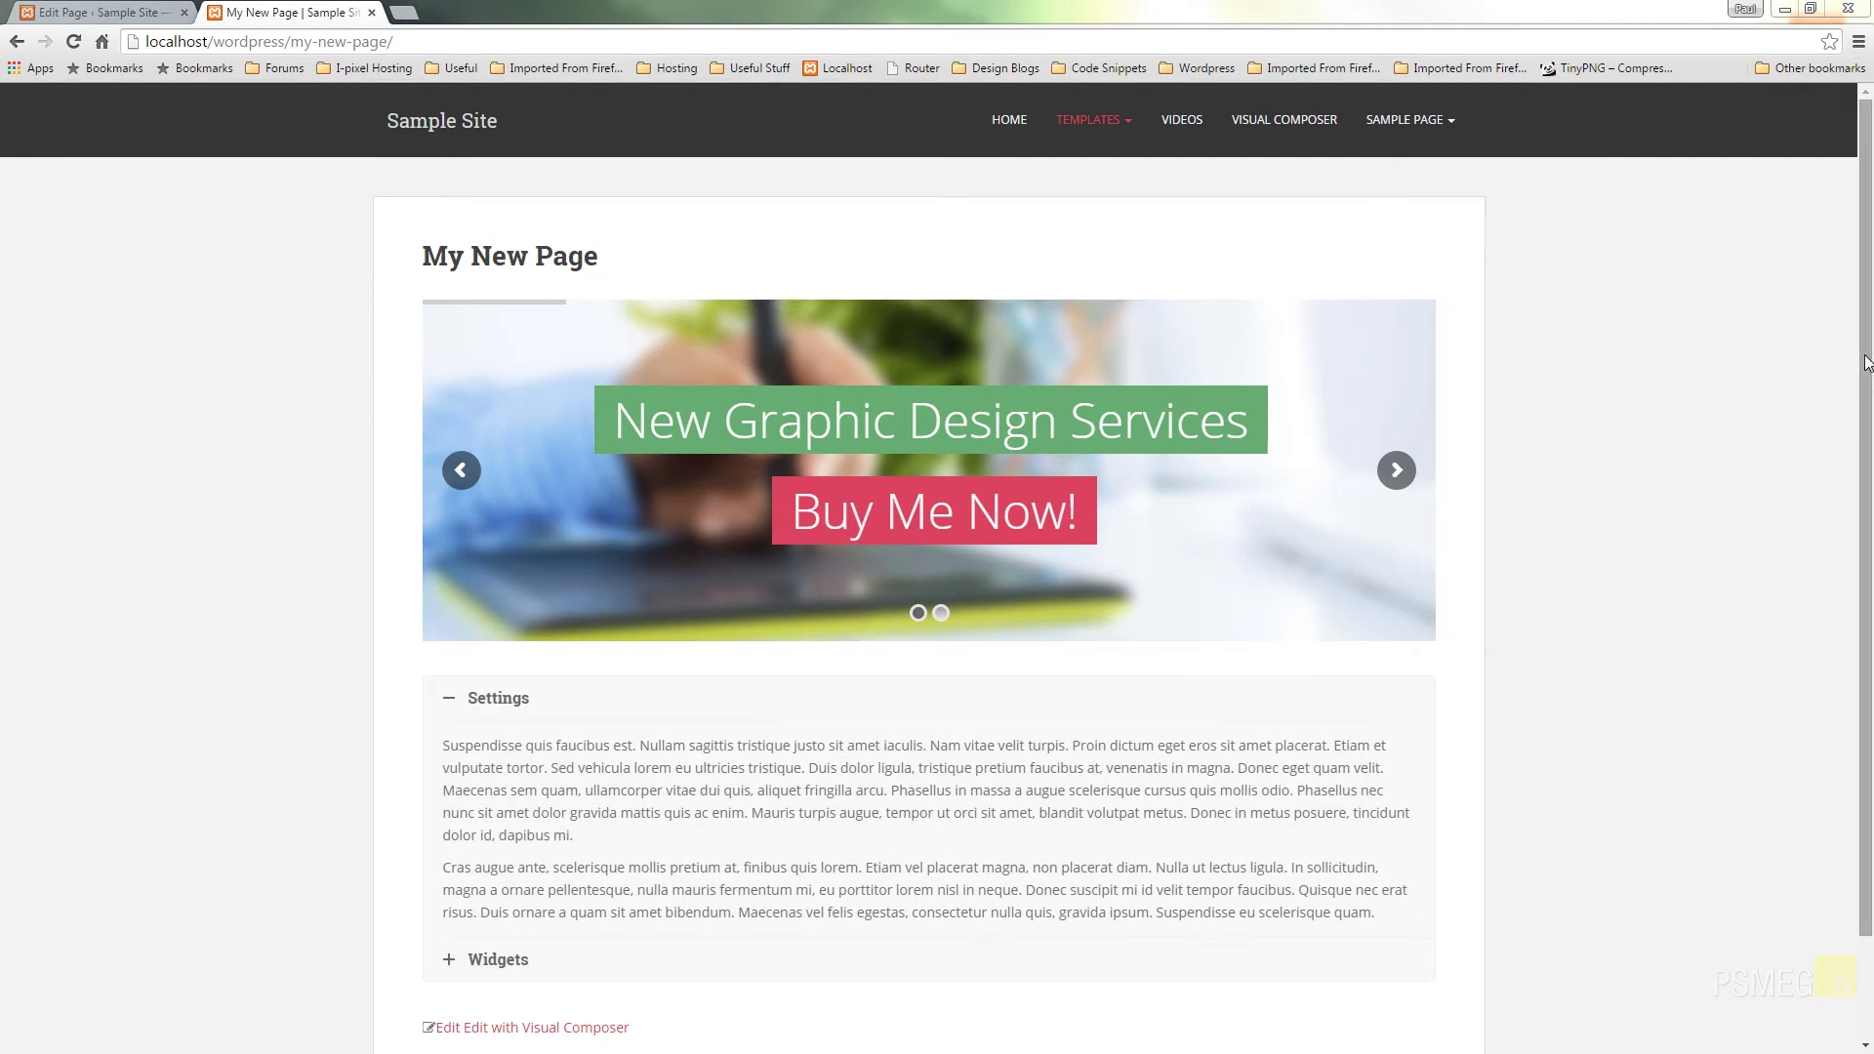
{"action": "scroll", "coordinate": [1864, 366], "scroll_direction": "down", "scroll_amount": 2}
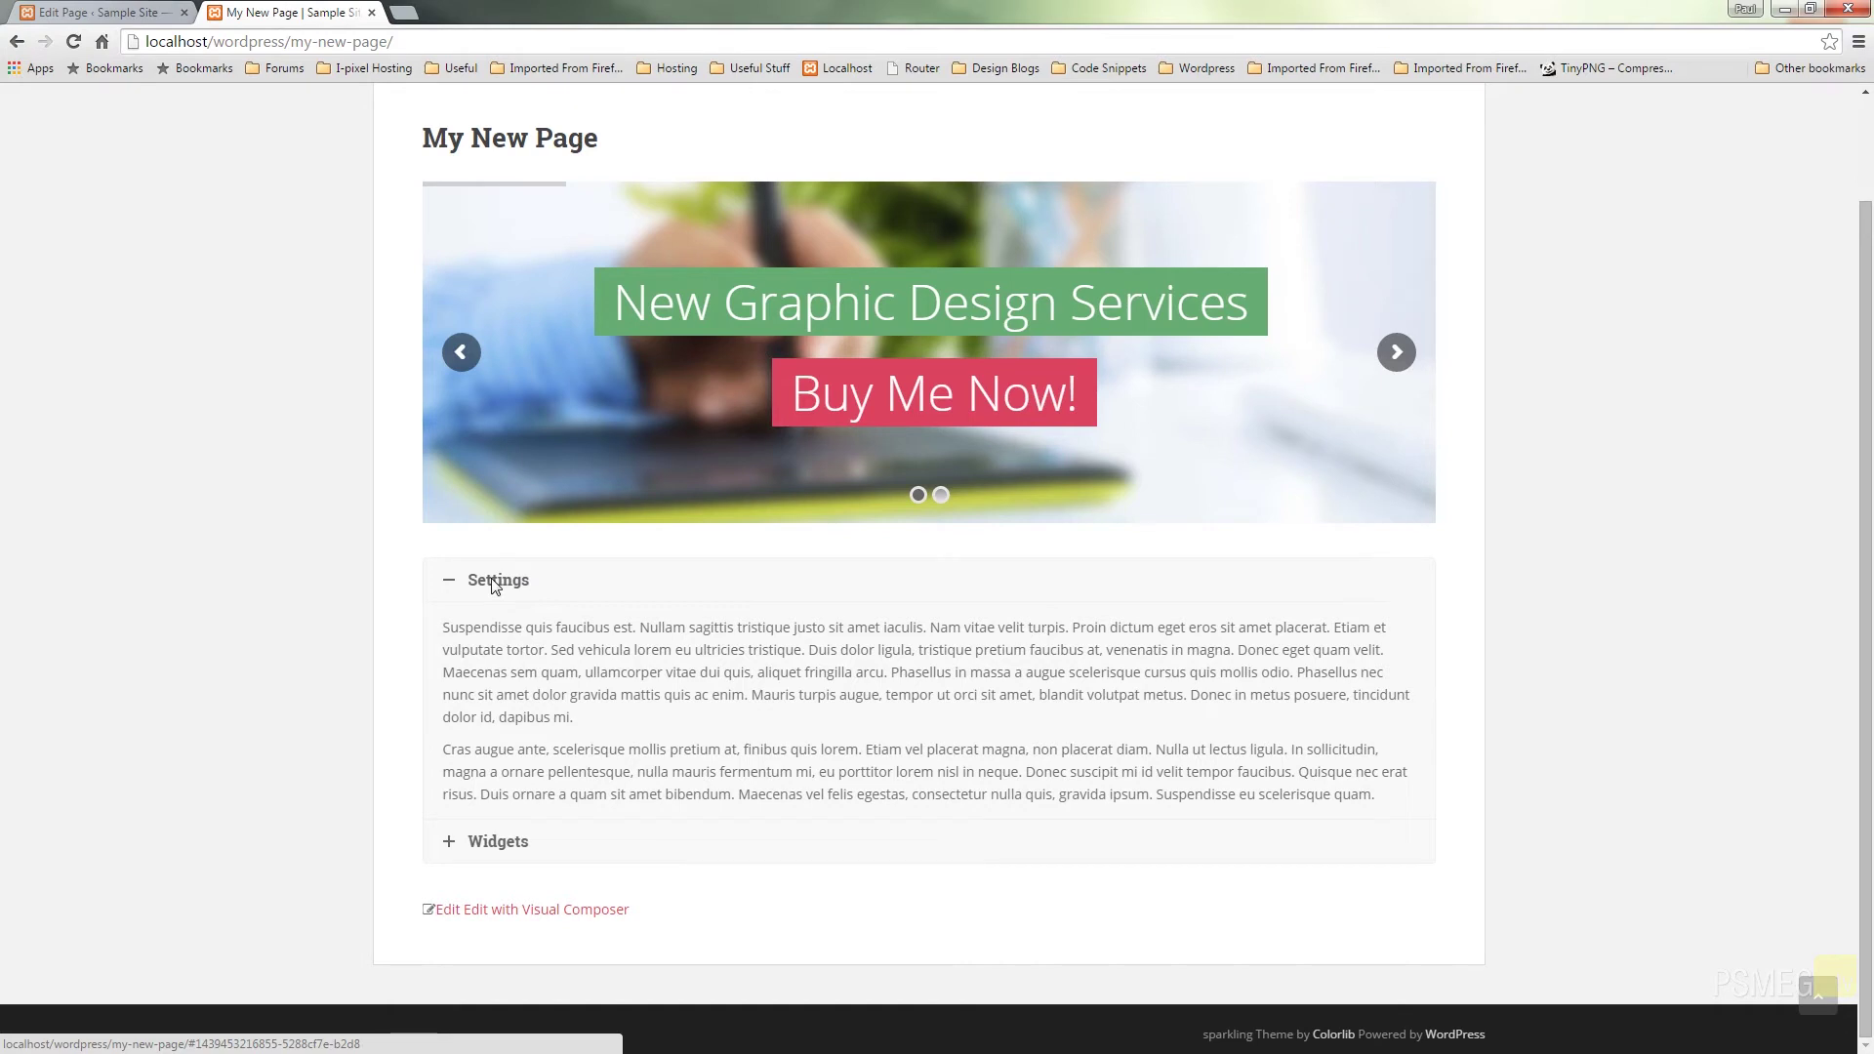
{"action": "left_click", "coordinate": [494, 845]}
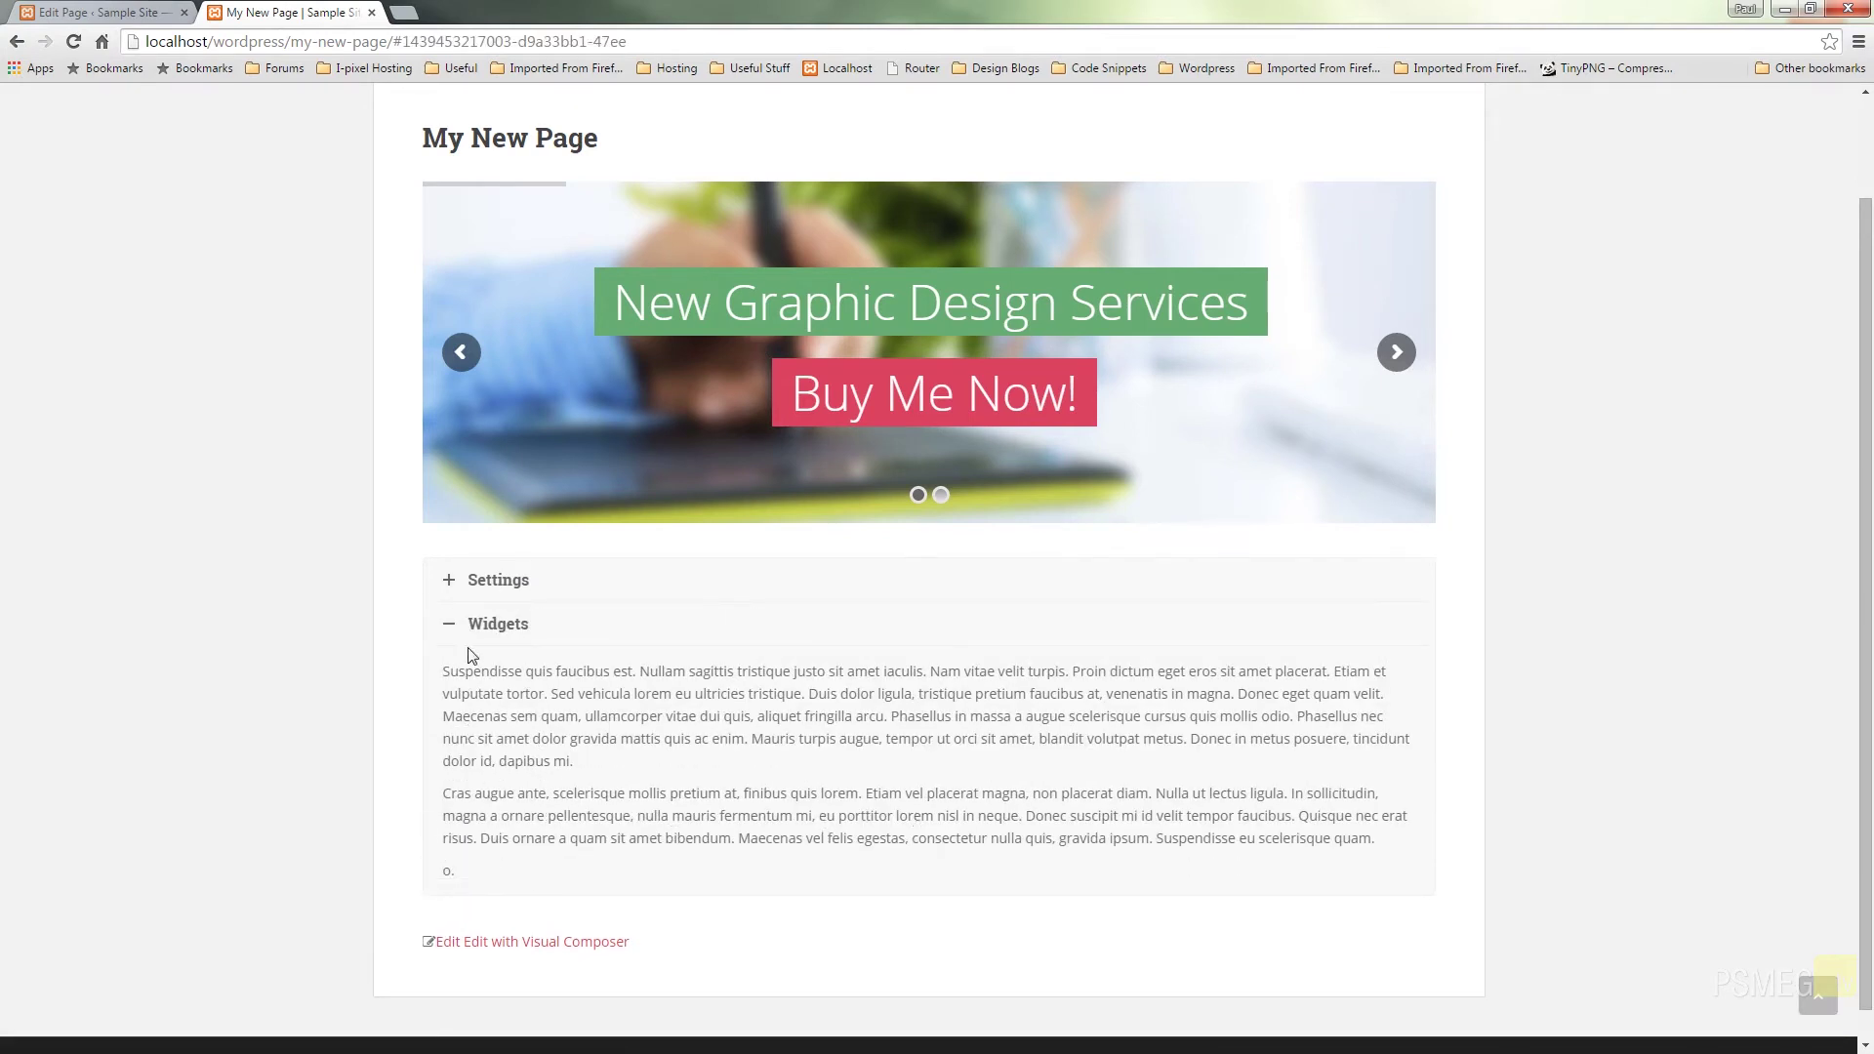
{"action": "left_click", "coordinate": [500, 586]}
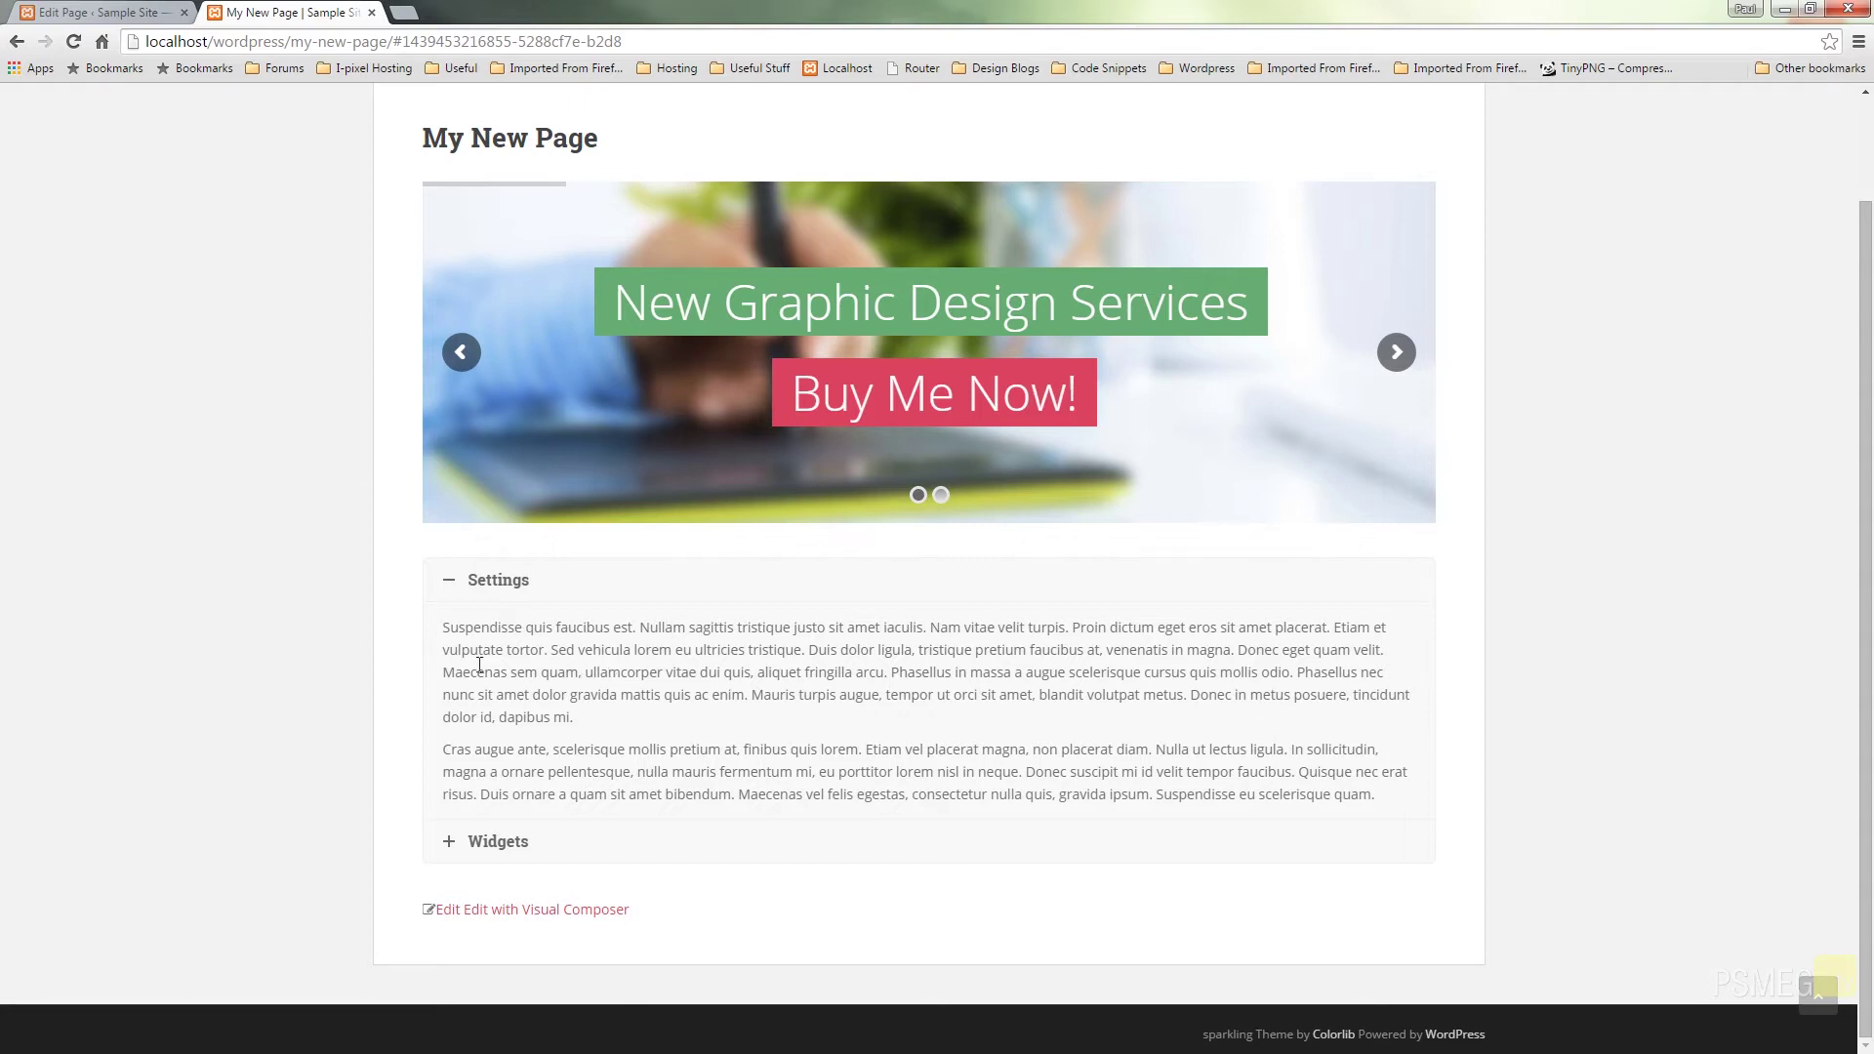
{"action": "left_click", "coordinate": [61, 12]}
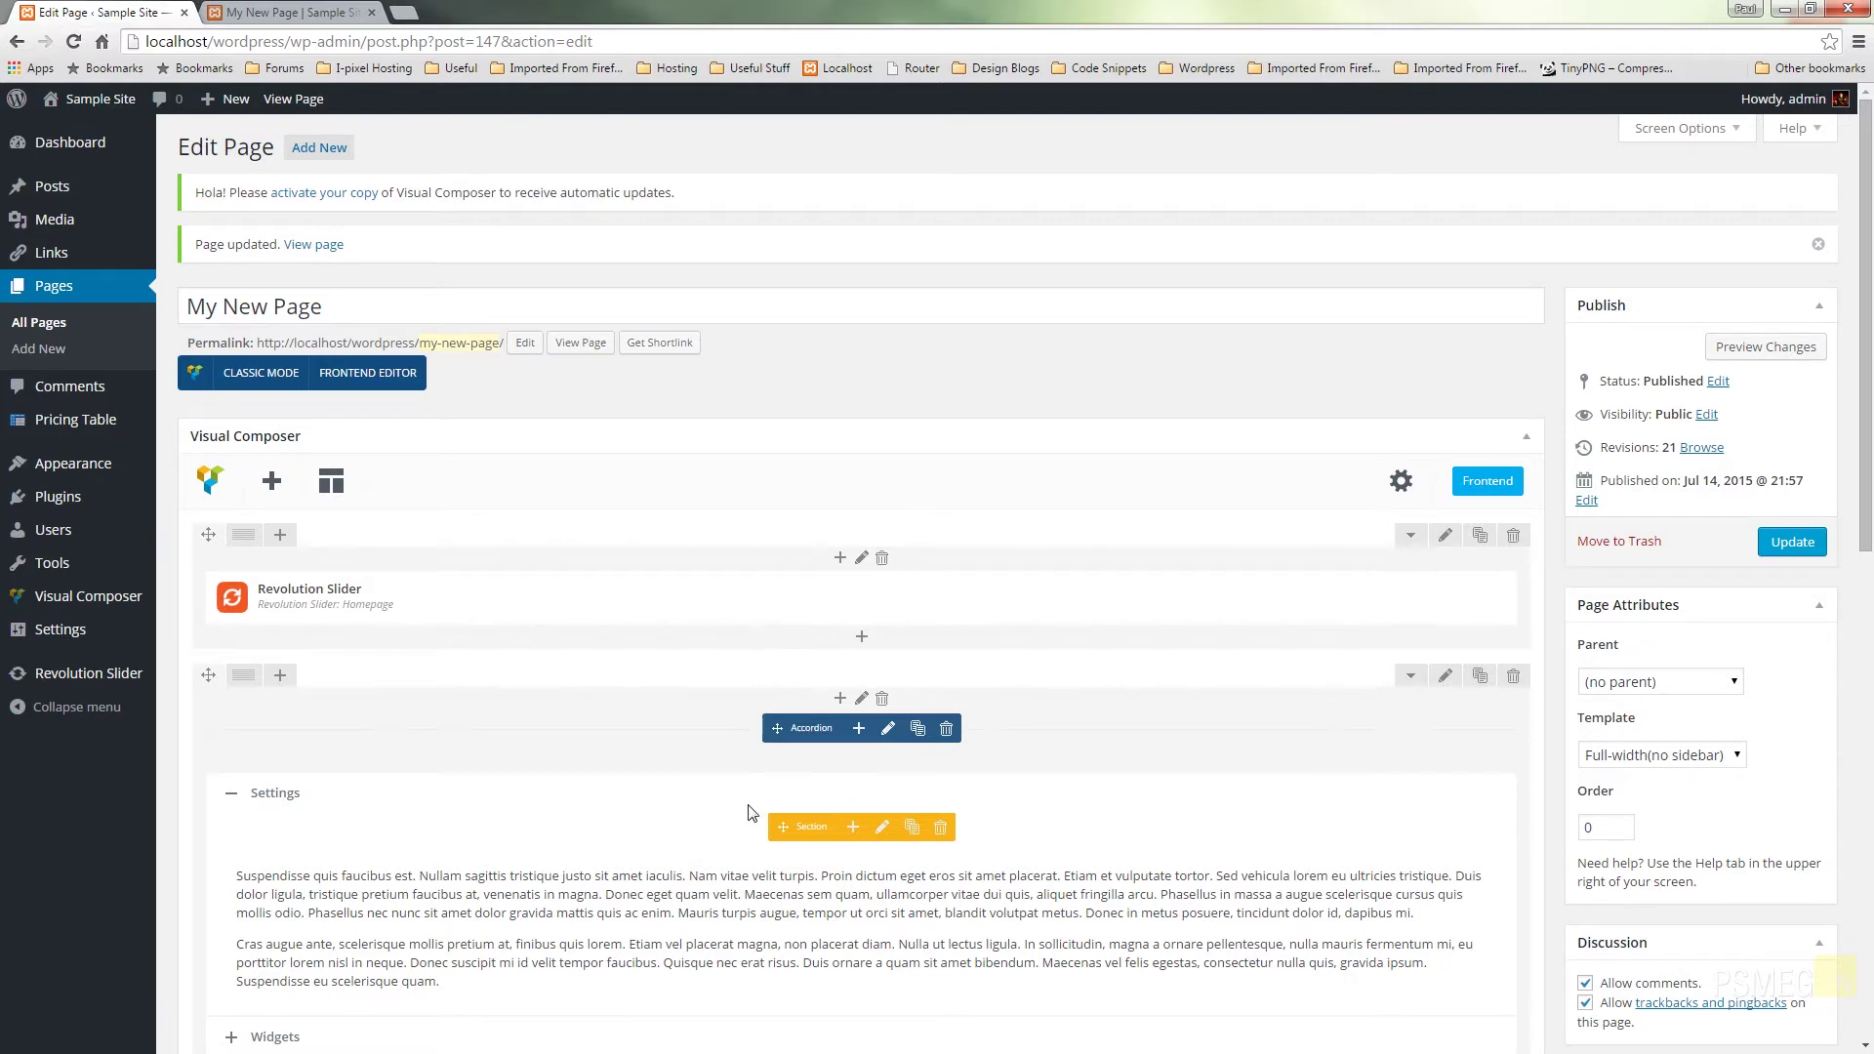
Step: Set the accordion's Style to Modern, Shape to Square and Color to Chino
{"action": "scroll", "coordinate": [635, 838], "scroll_direction": "down", "scroll_amount": 2}
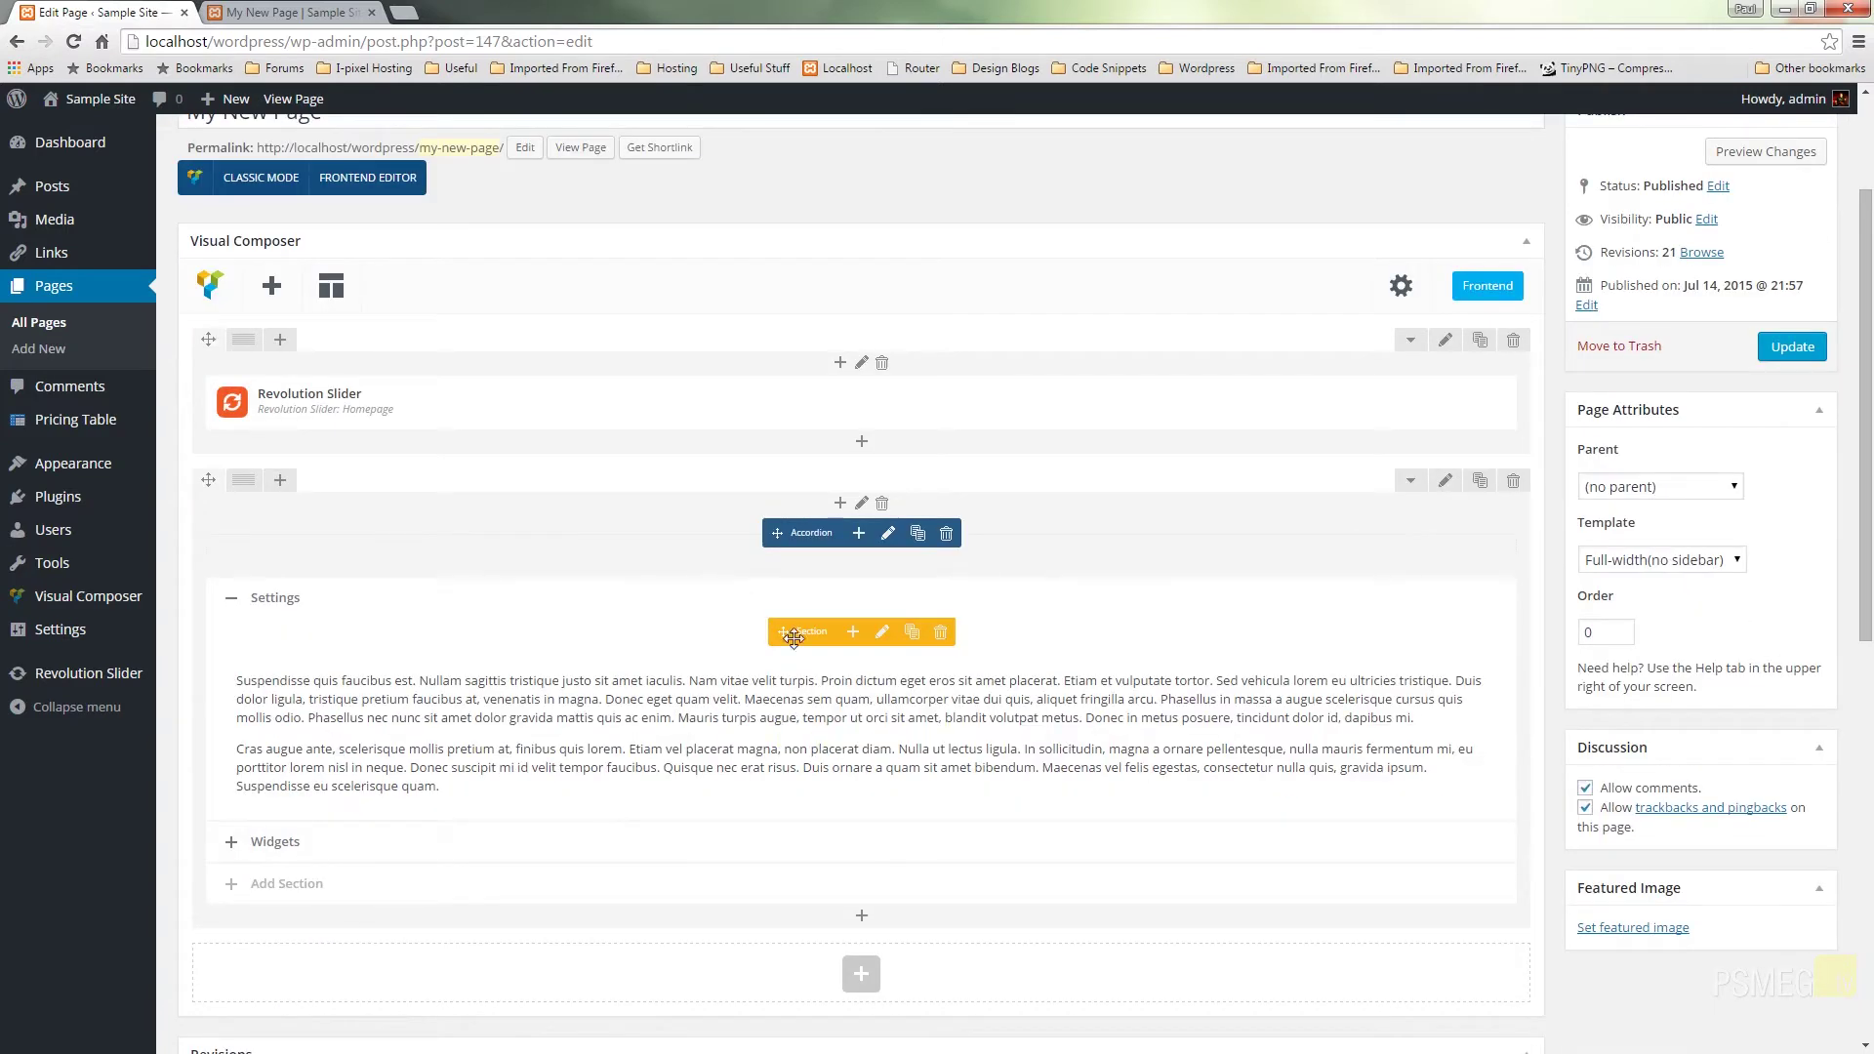
{"action": "left_click", "coordinate": [888, 536]}
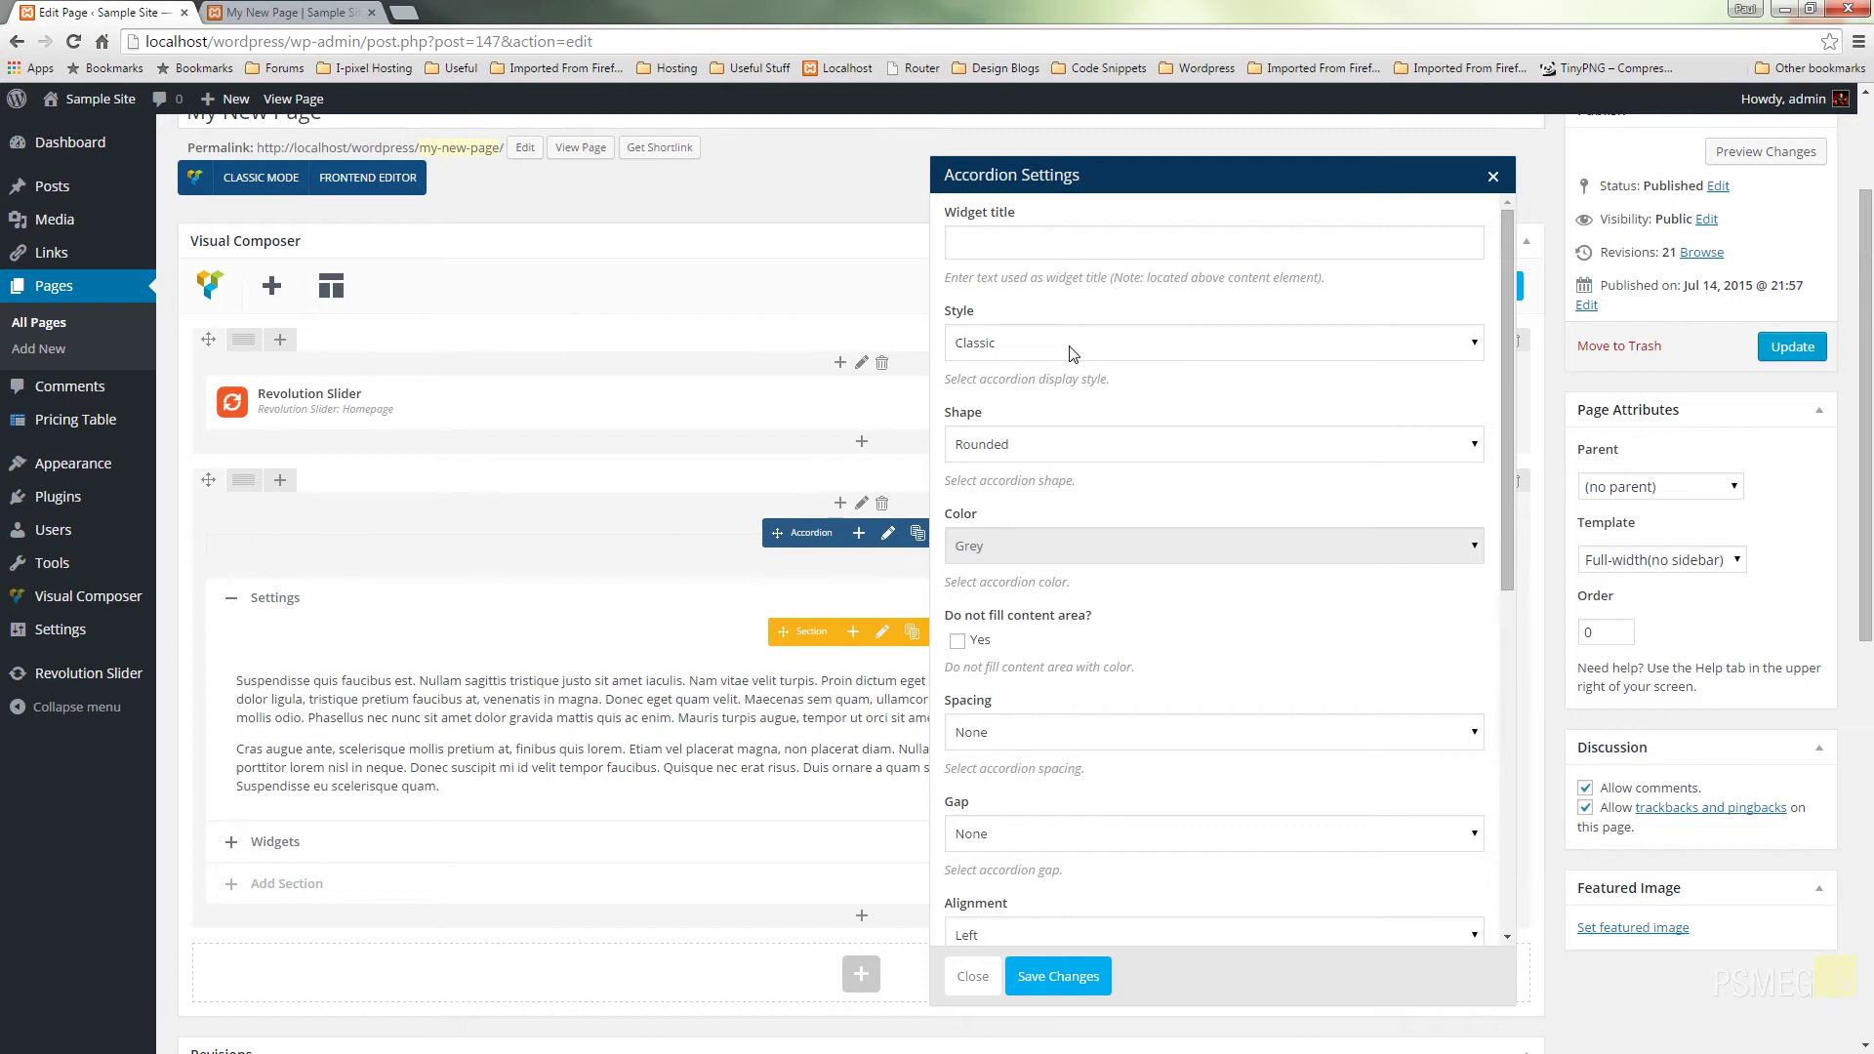
{"action": "left_click", "coordinate": [1069, 345]}
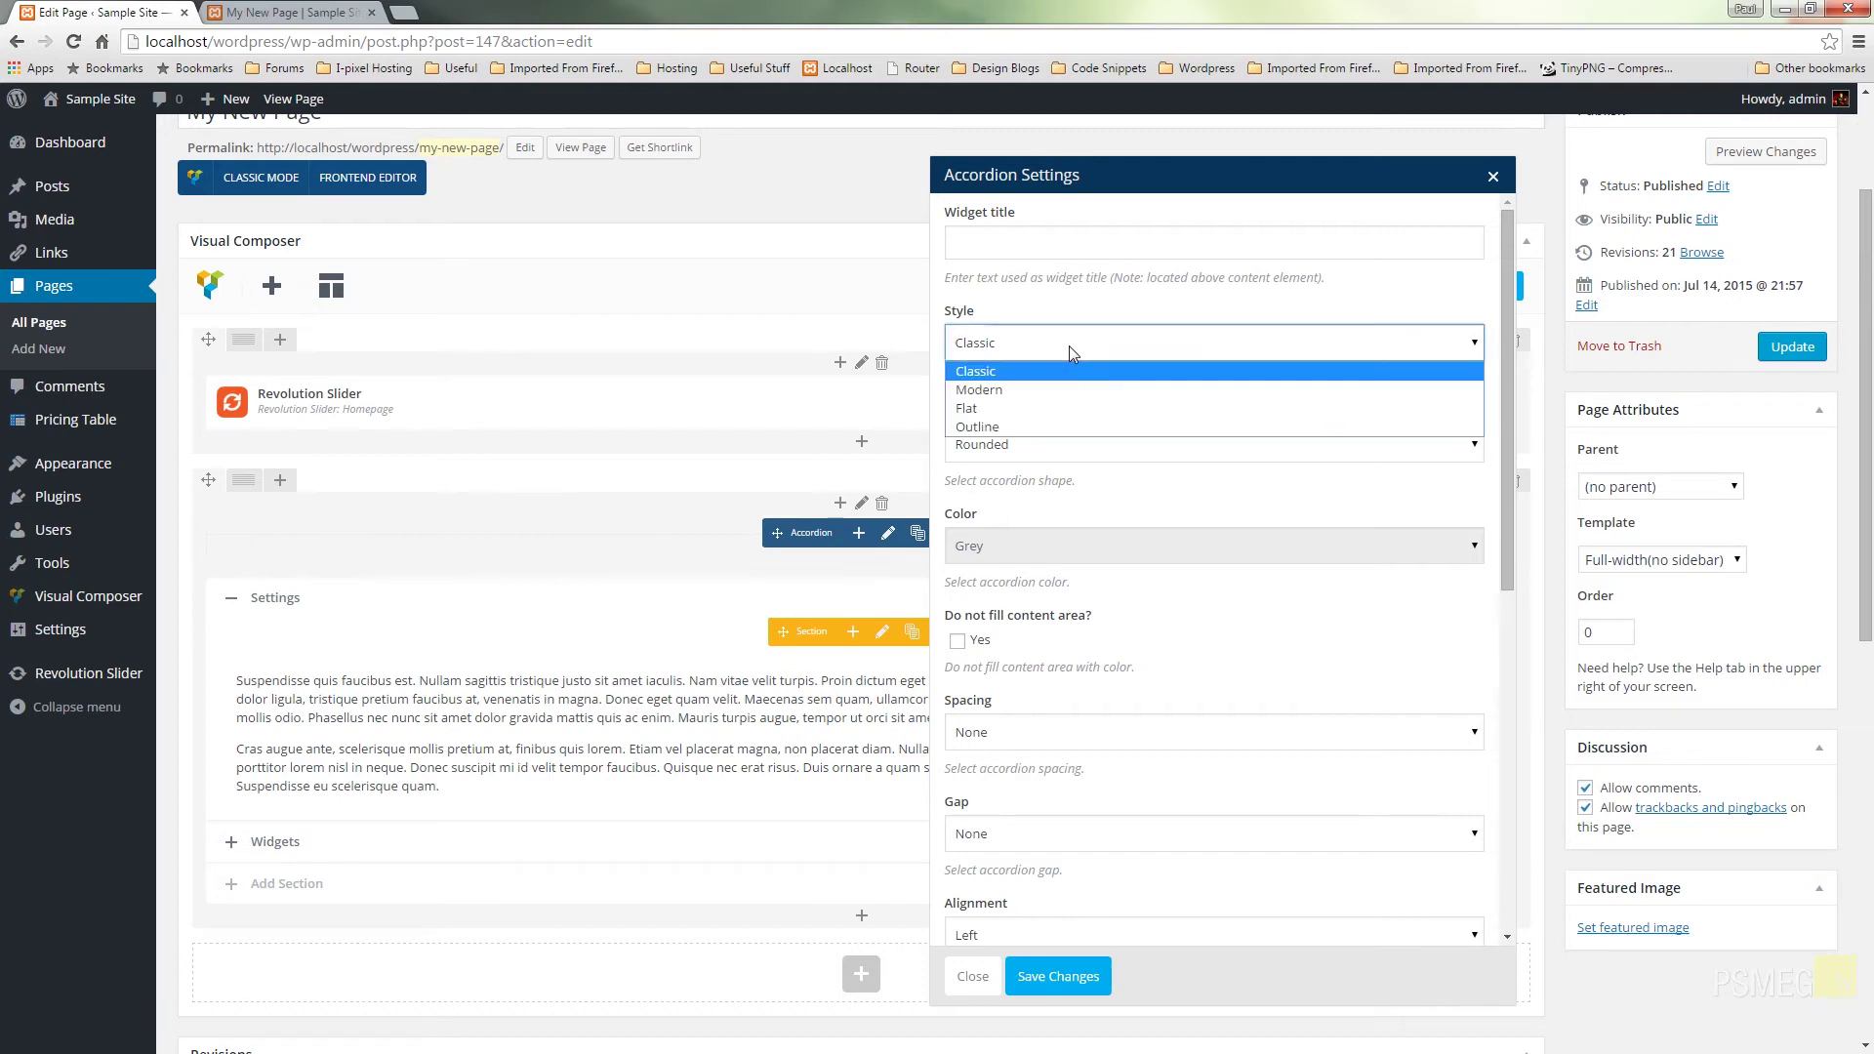
{"action": "left_click", "coordinate": [1064, 401]}
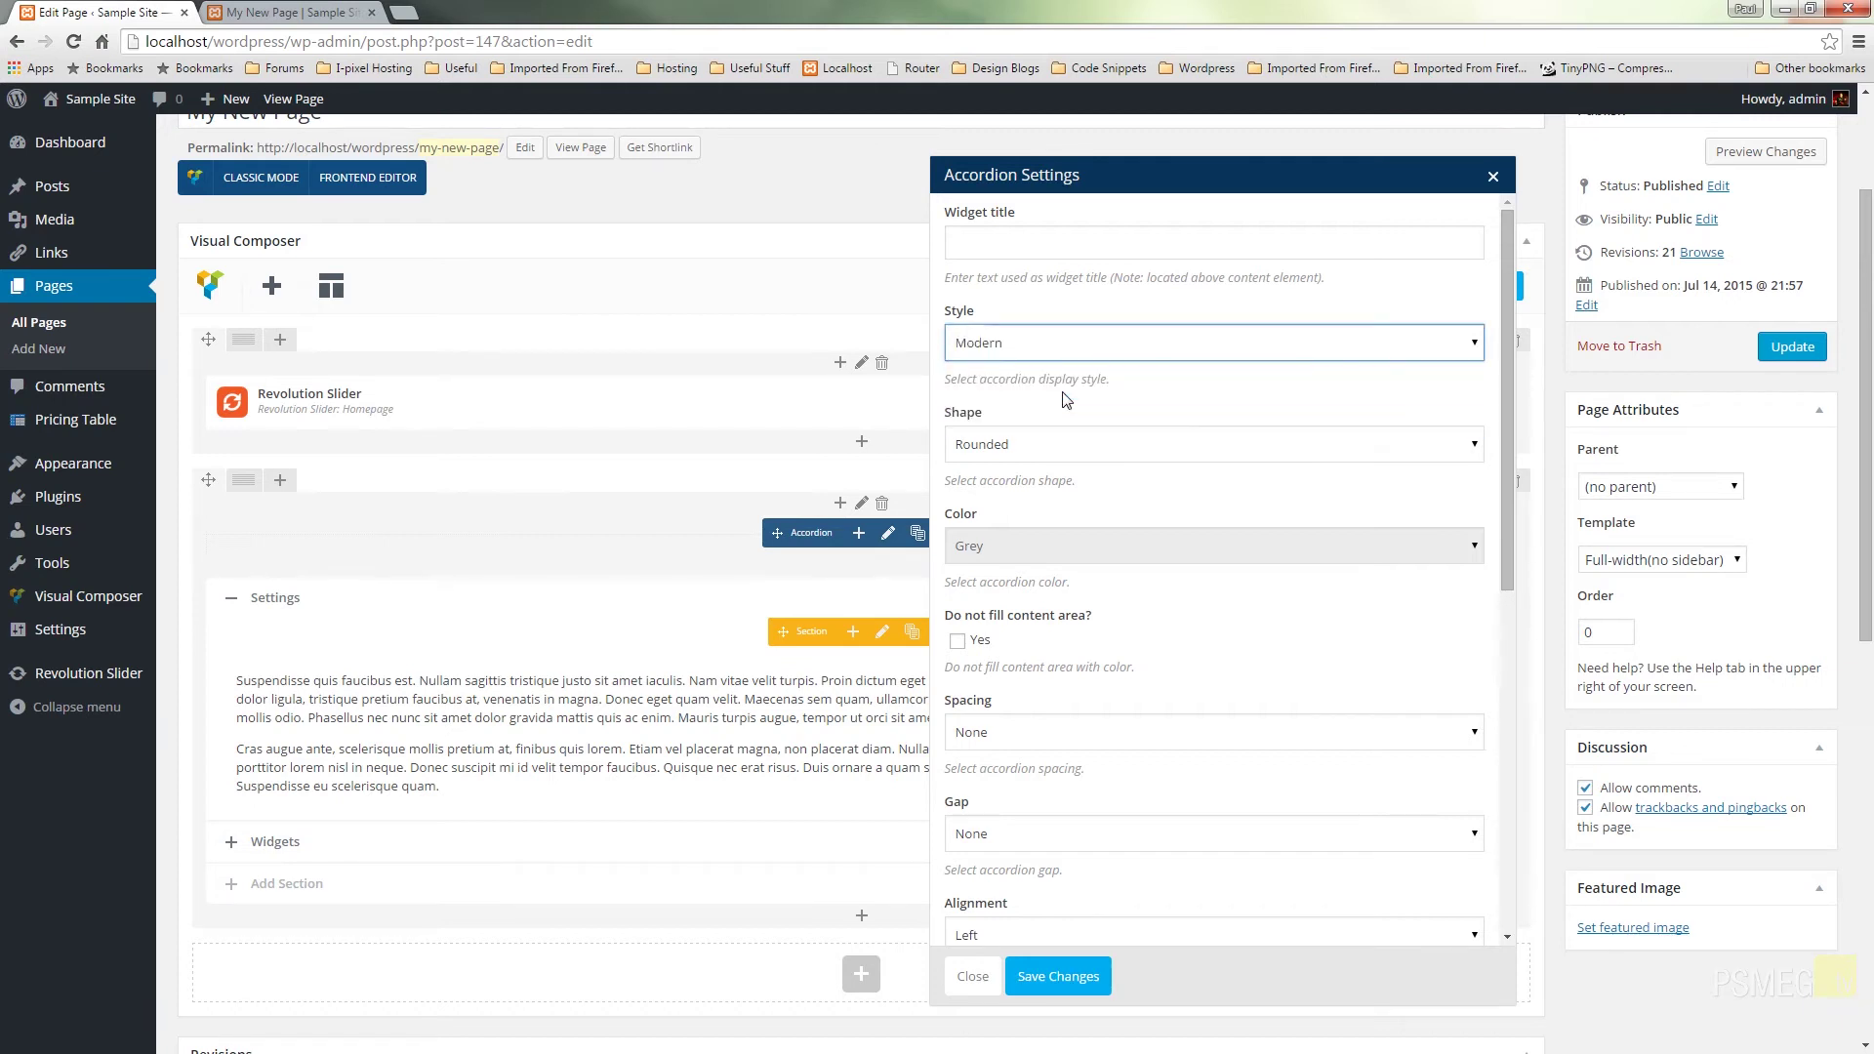
{"action": "left_click", "coordinate": [1085, 444]}
{"action": "left_click", "coordinate": [1035, 493]}
{"action": "left_click", "coordinate": [1069, 544]}
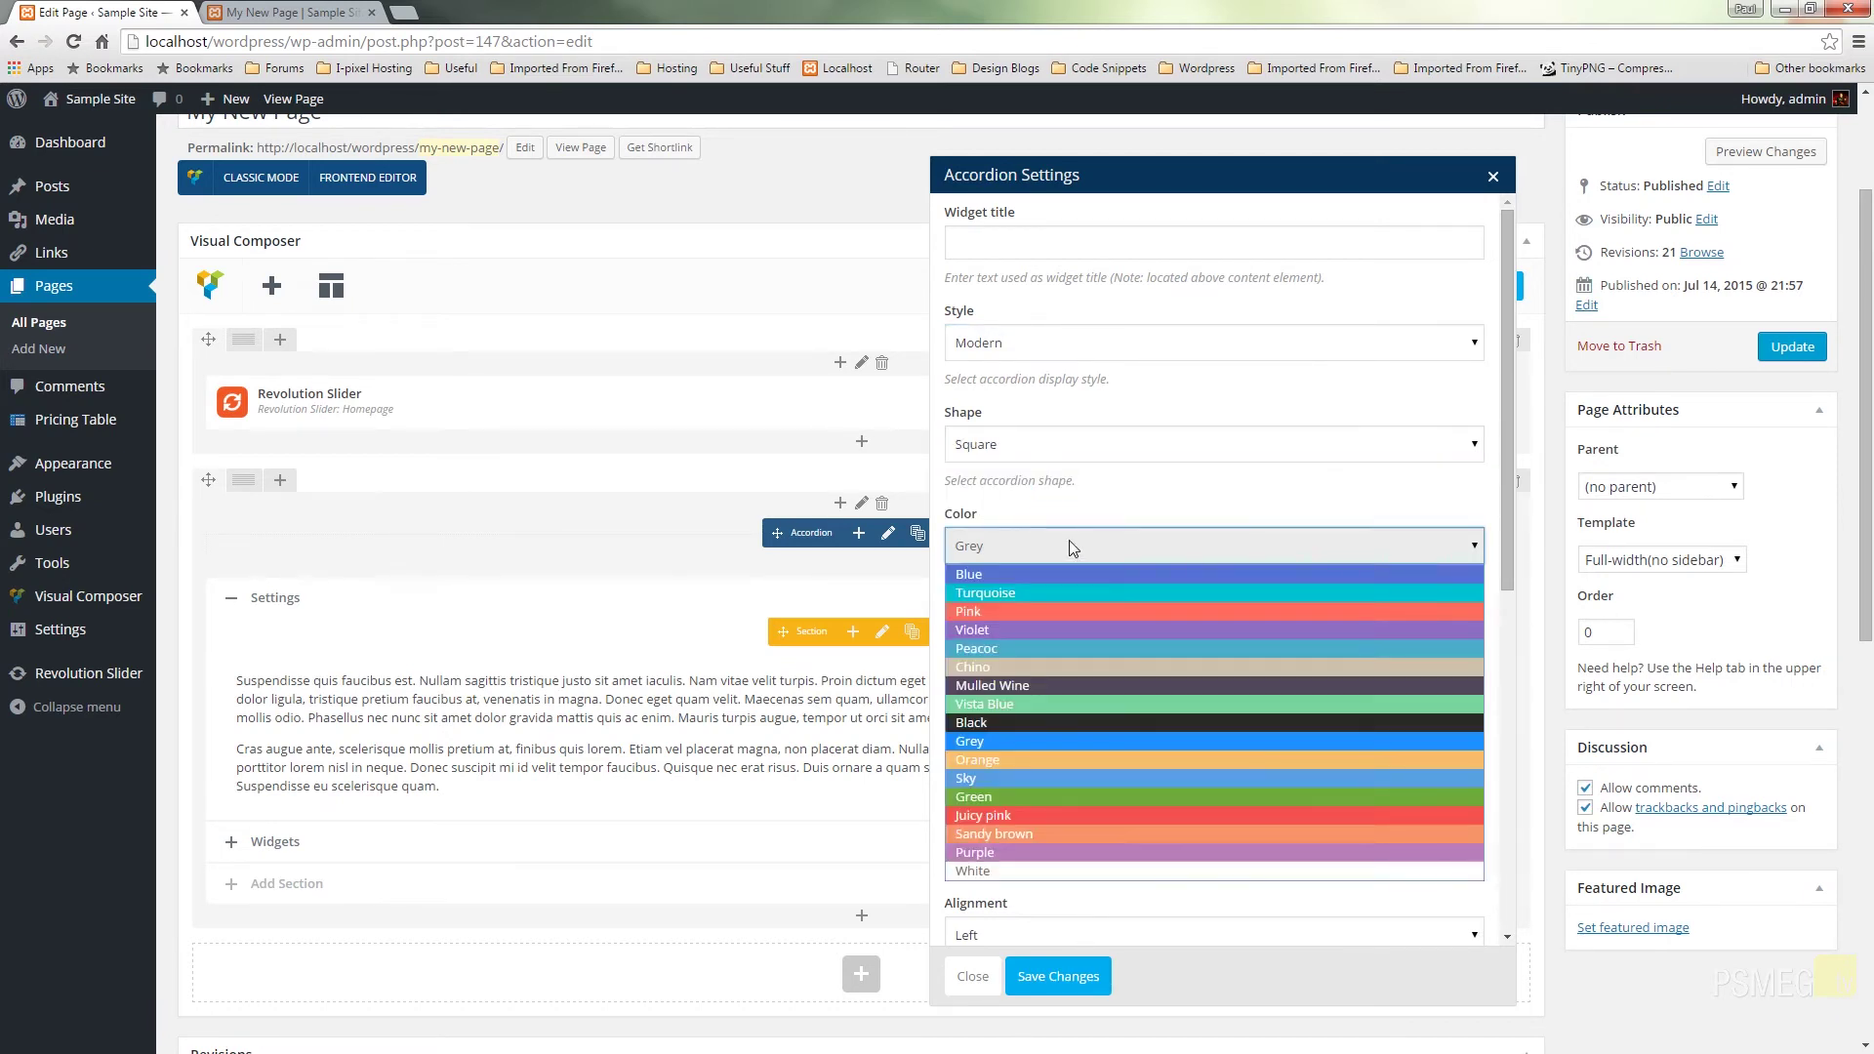
{"action": "left_click", "coordinate": [1068, 666]}
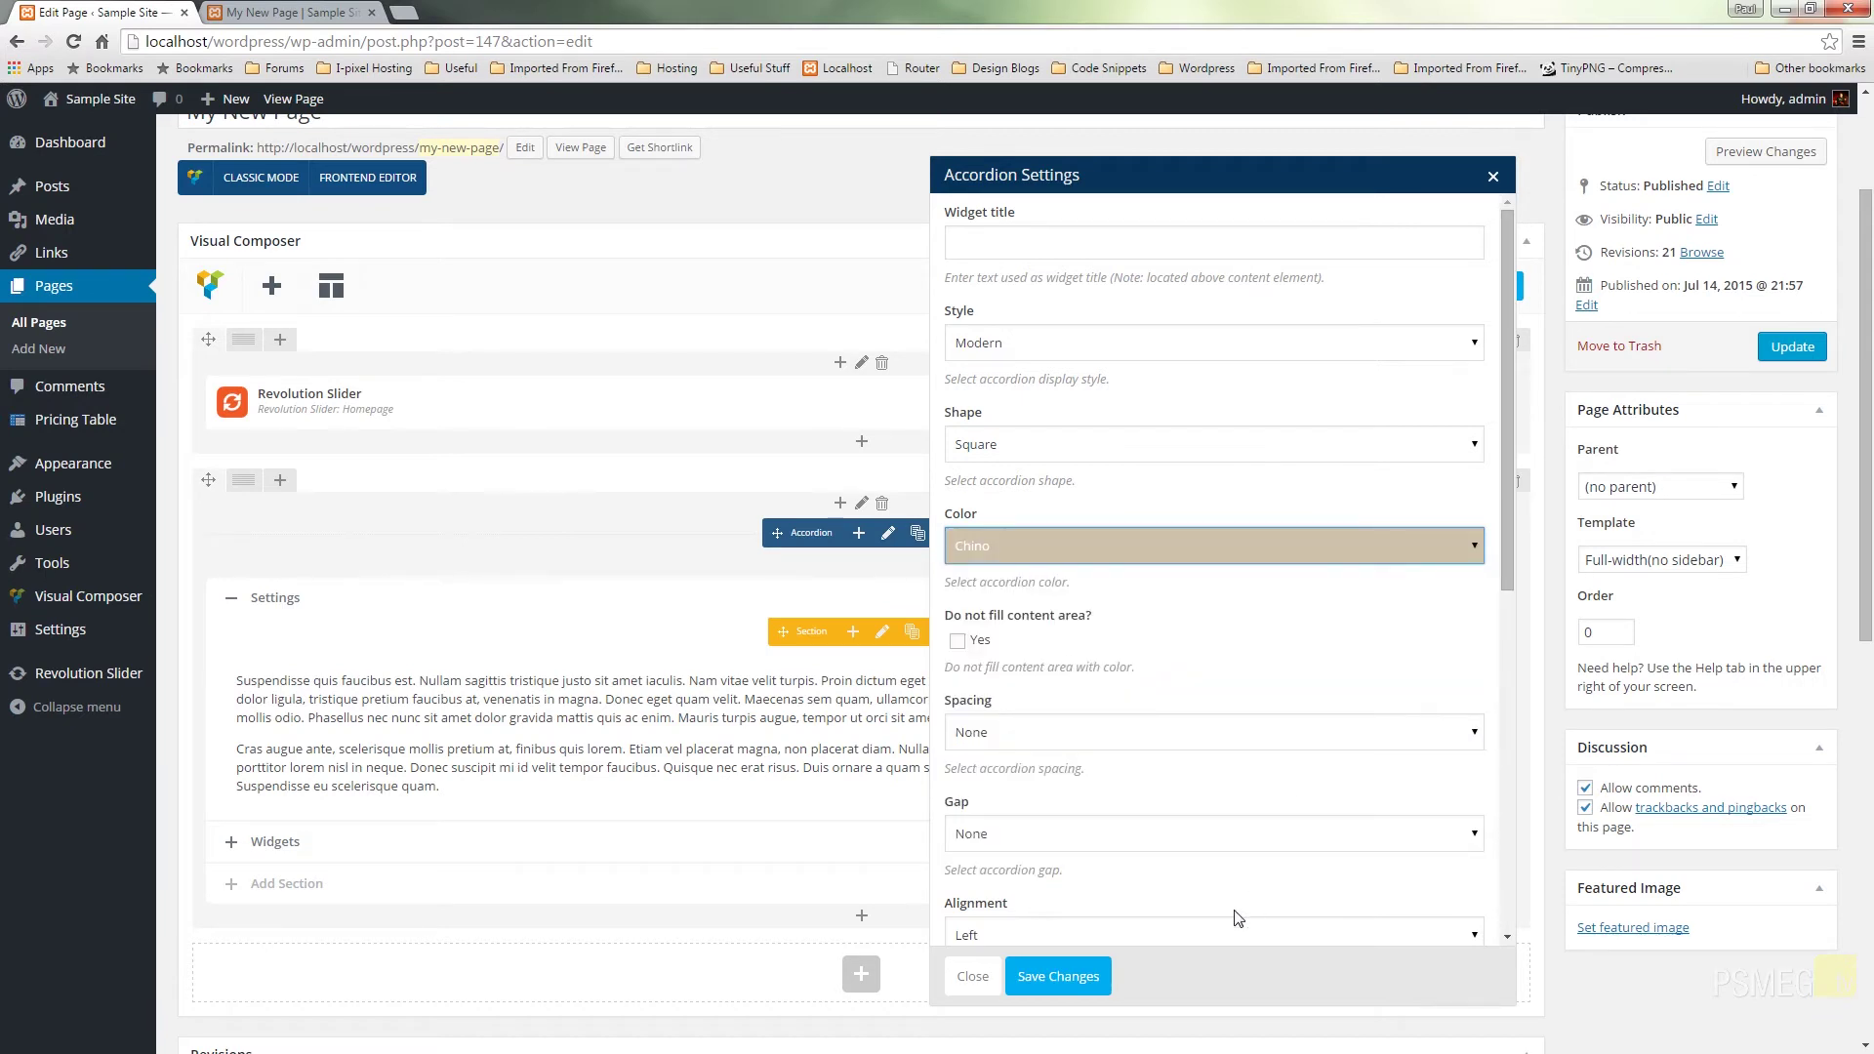
{"action": "left_click", "coordinate": [1059, 976]}
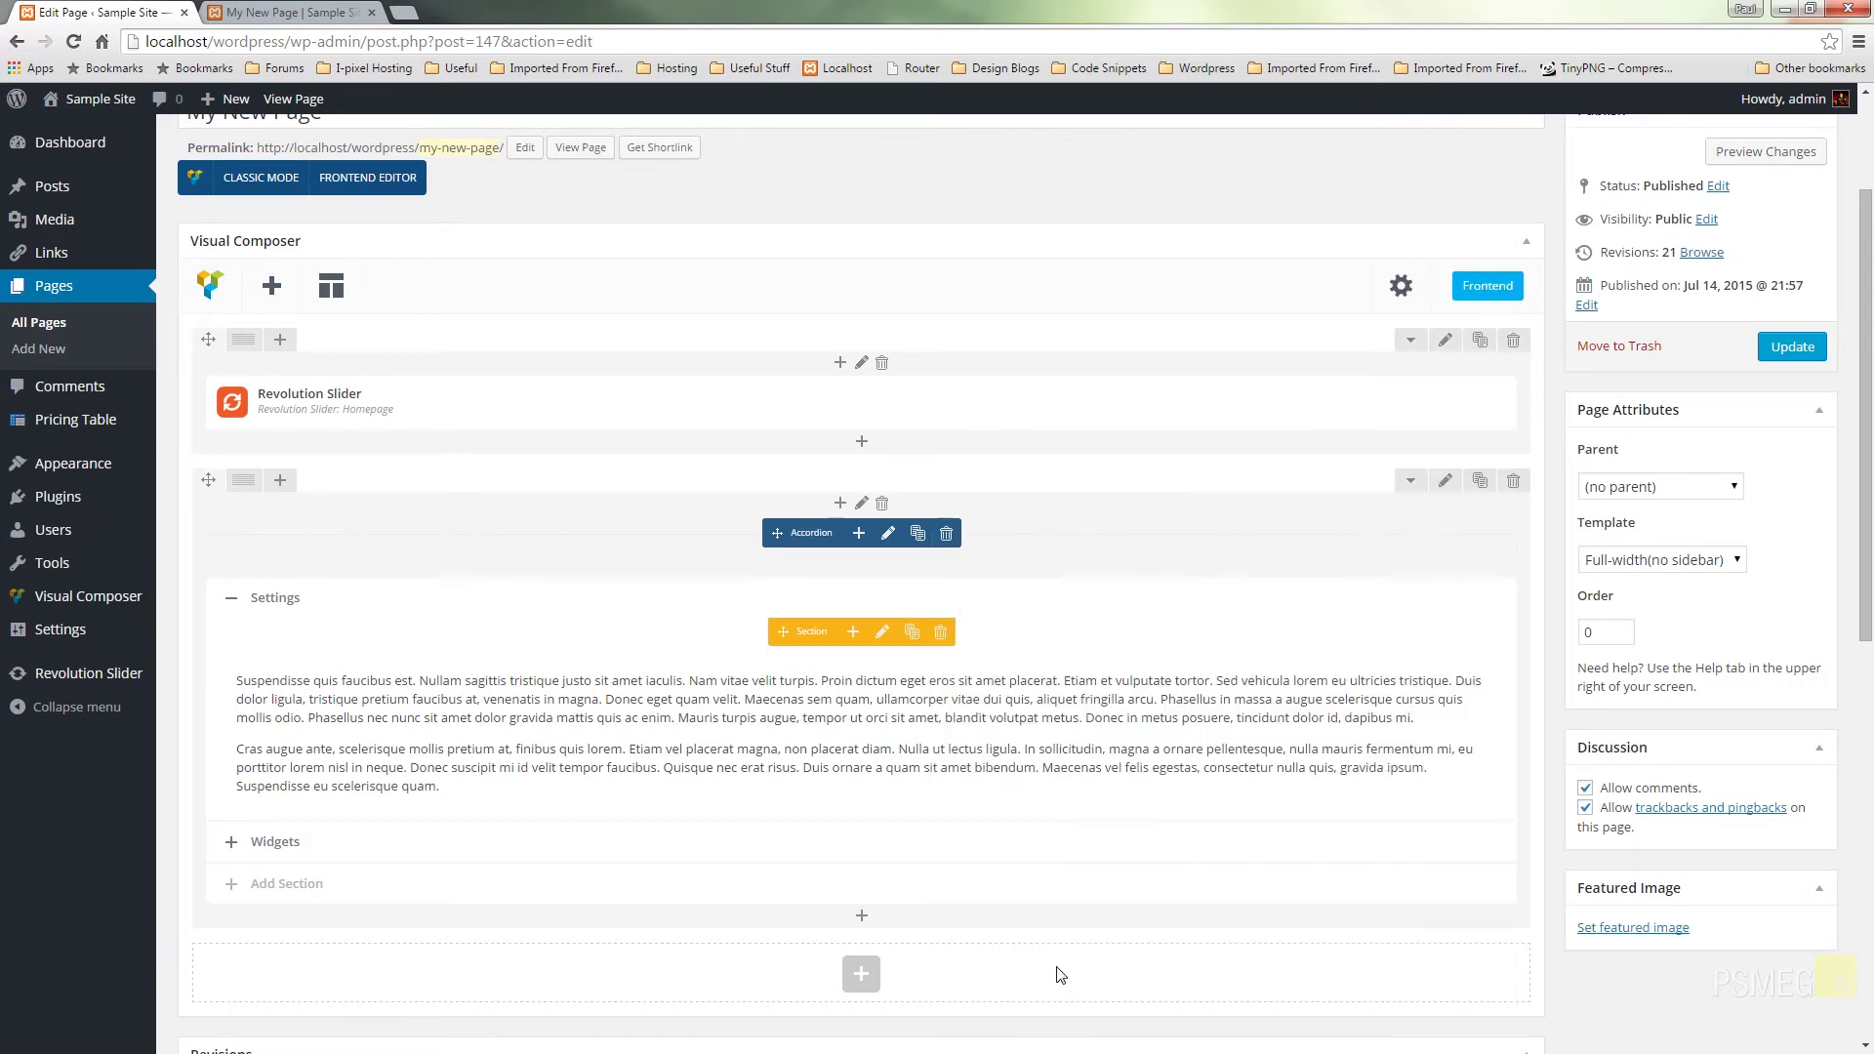
Step: Update the page, reload the live view, and expand the Widgets then Settings sections
{"action": "left_click", "coordinate": [1789, 348]}
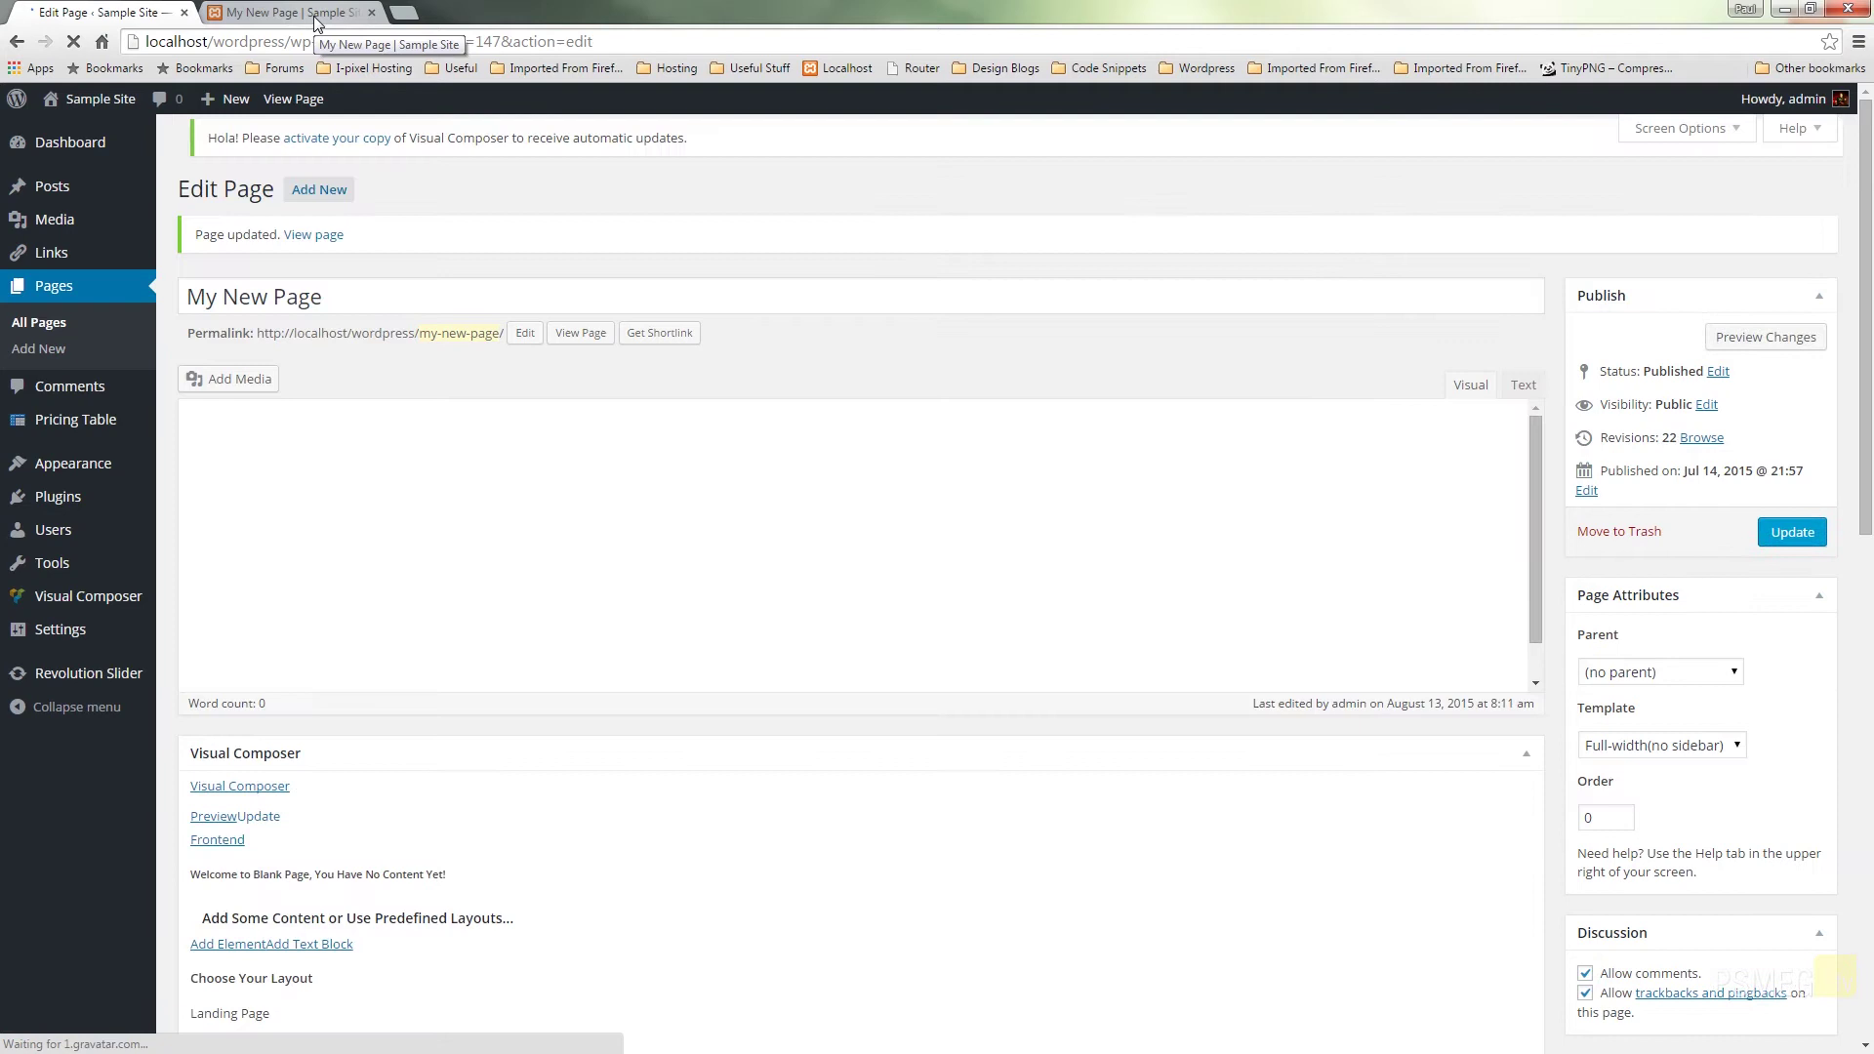
{"action": "left_click", "coordinate": [314, 14]}
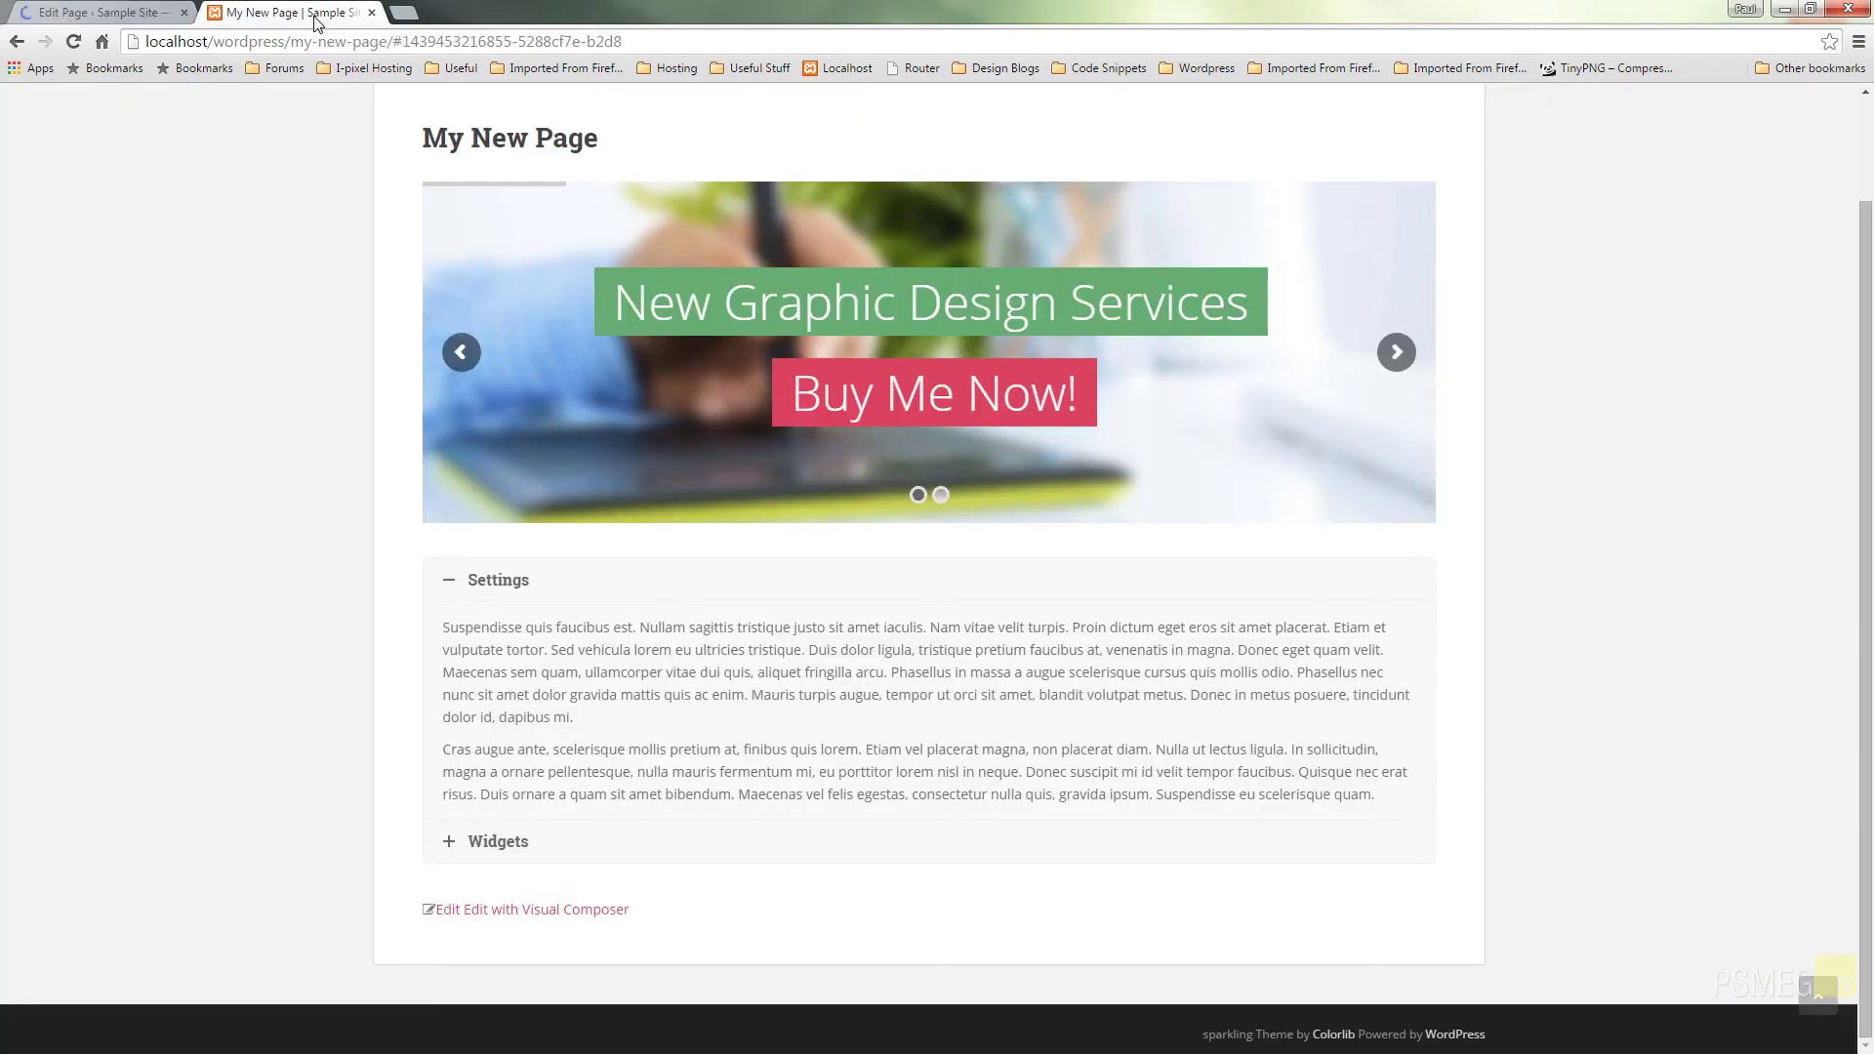
{"action": "left_click", "coordinate": [74, 44]}
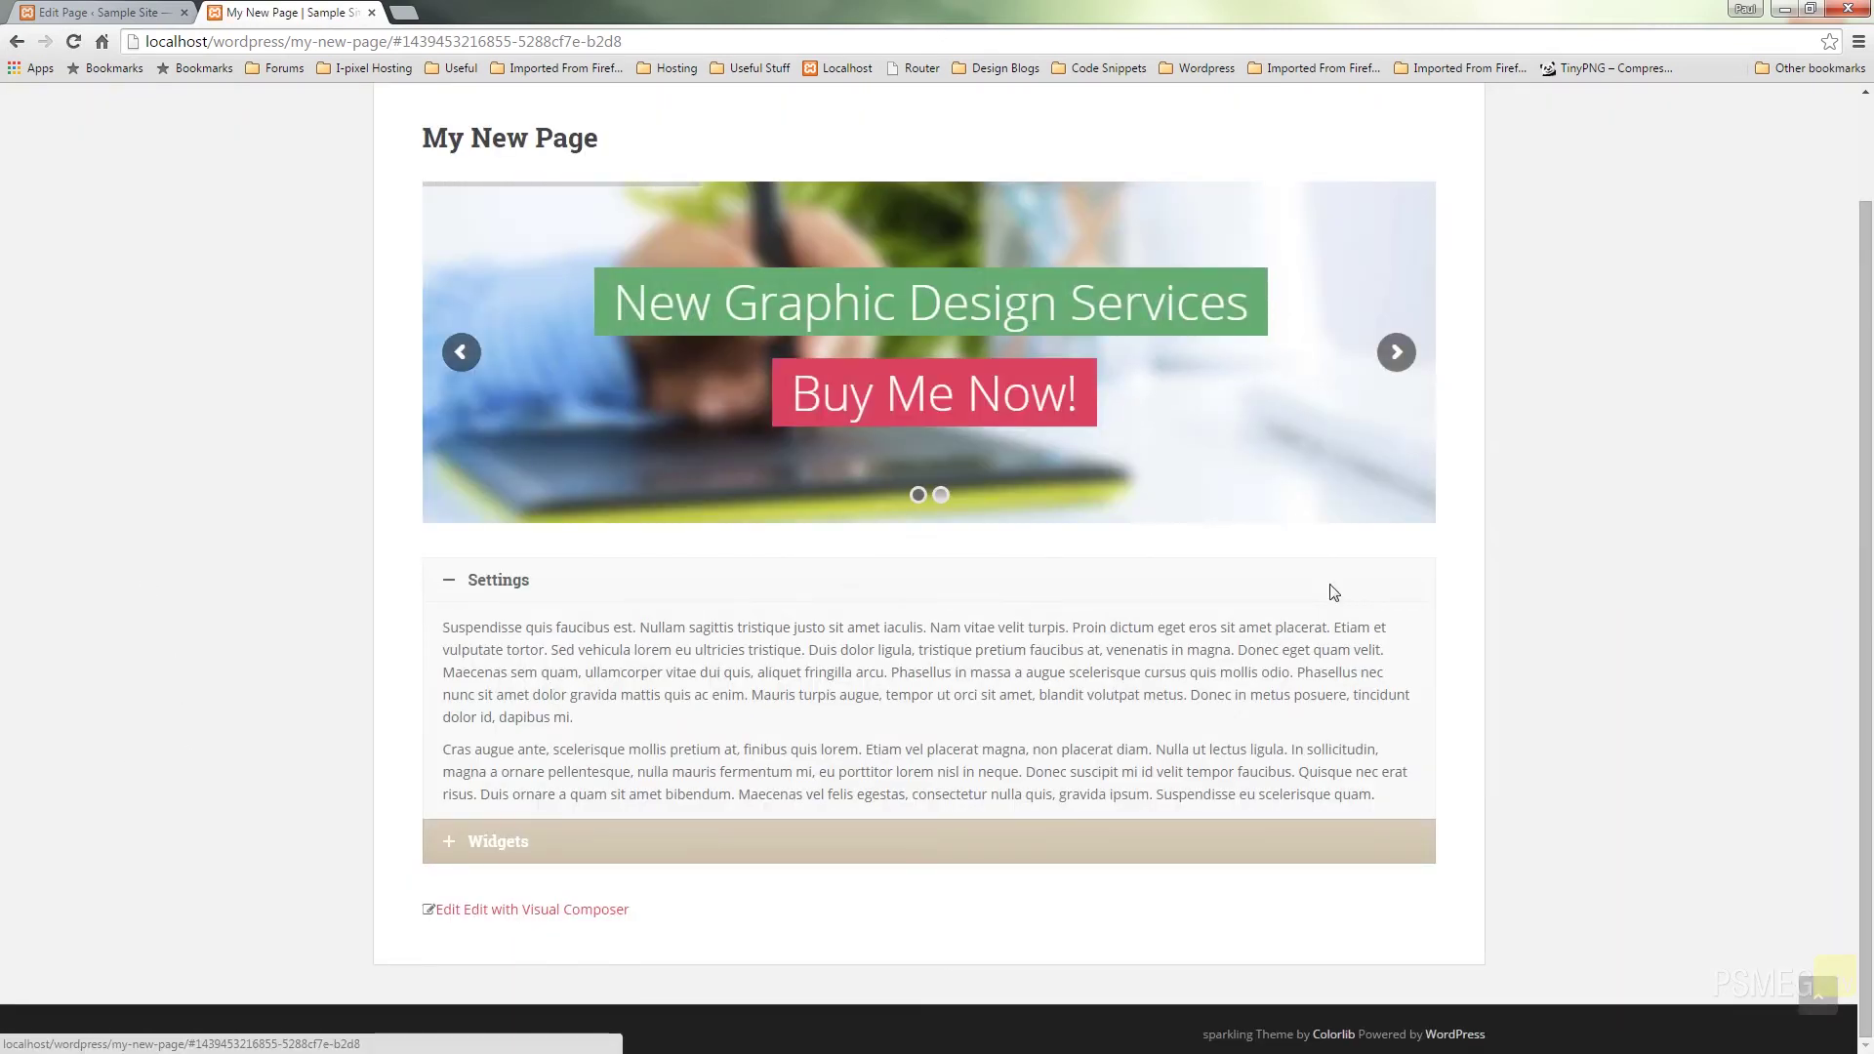
{"action": "left_click", "coordinate": [504, 841]}
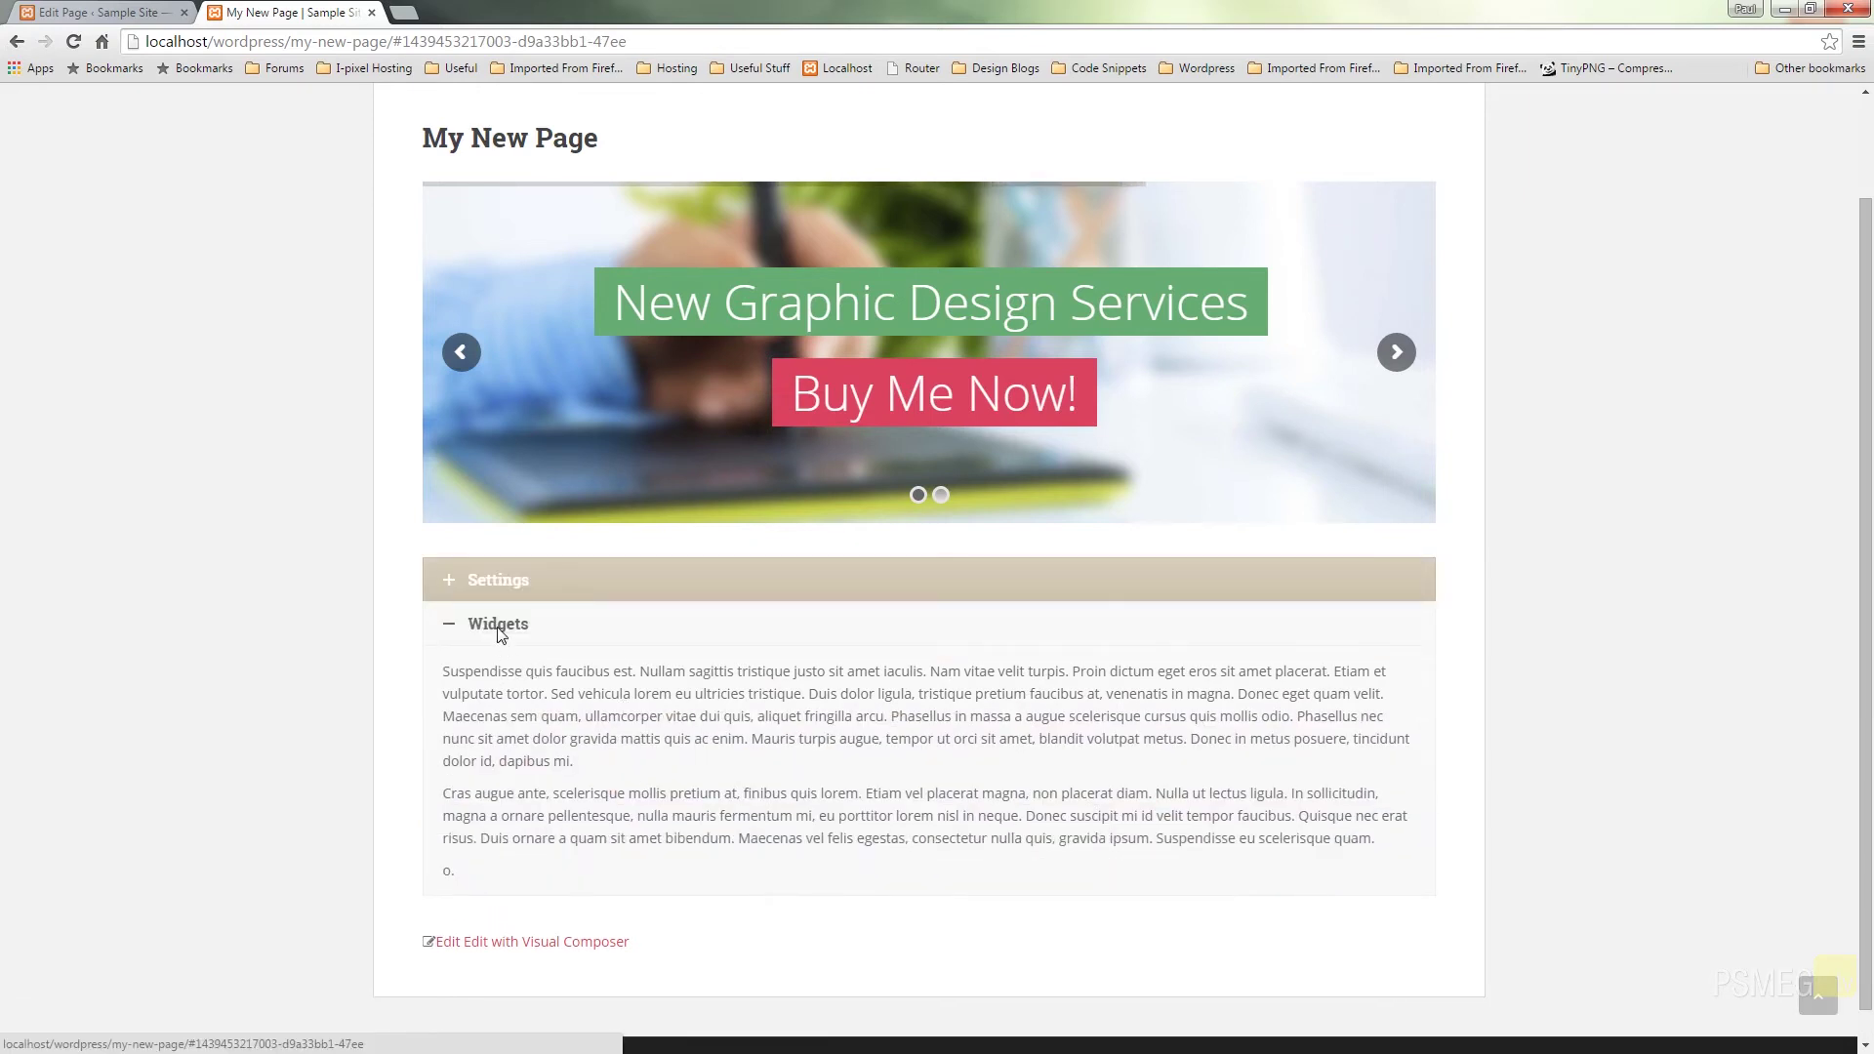
{"action": "left_click", "coordinate": [499, 584]}
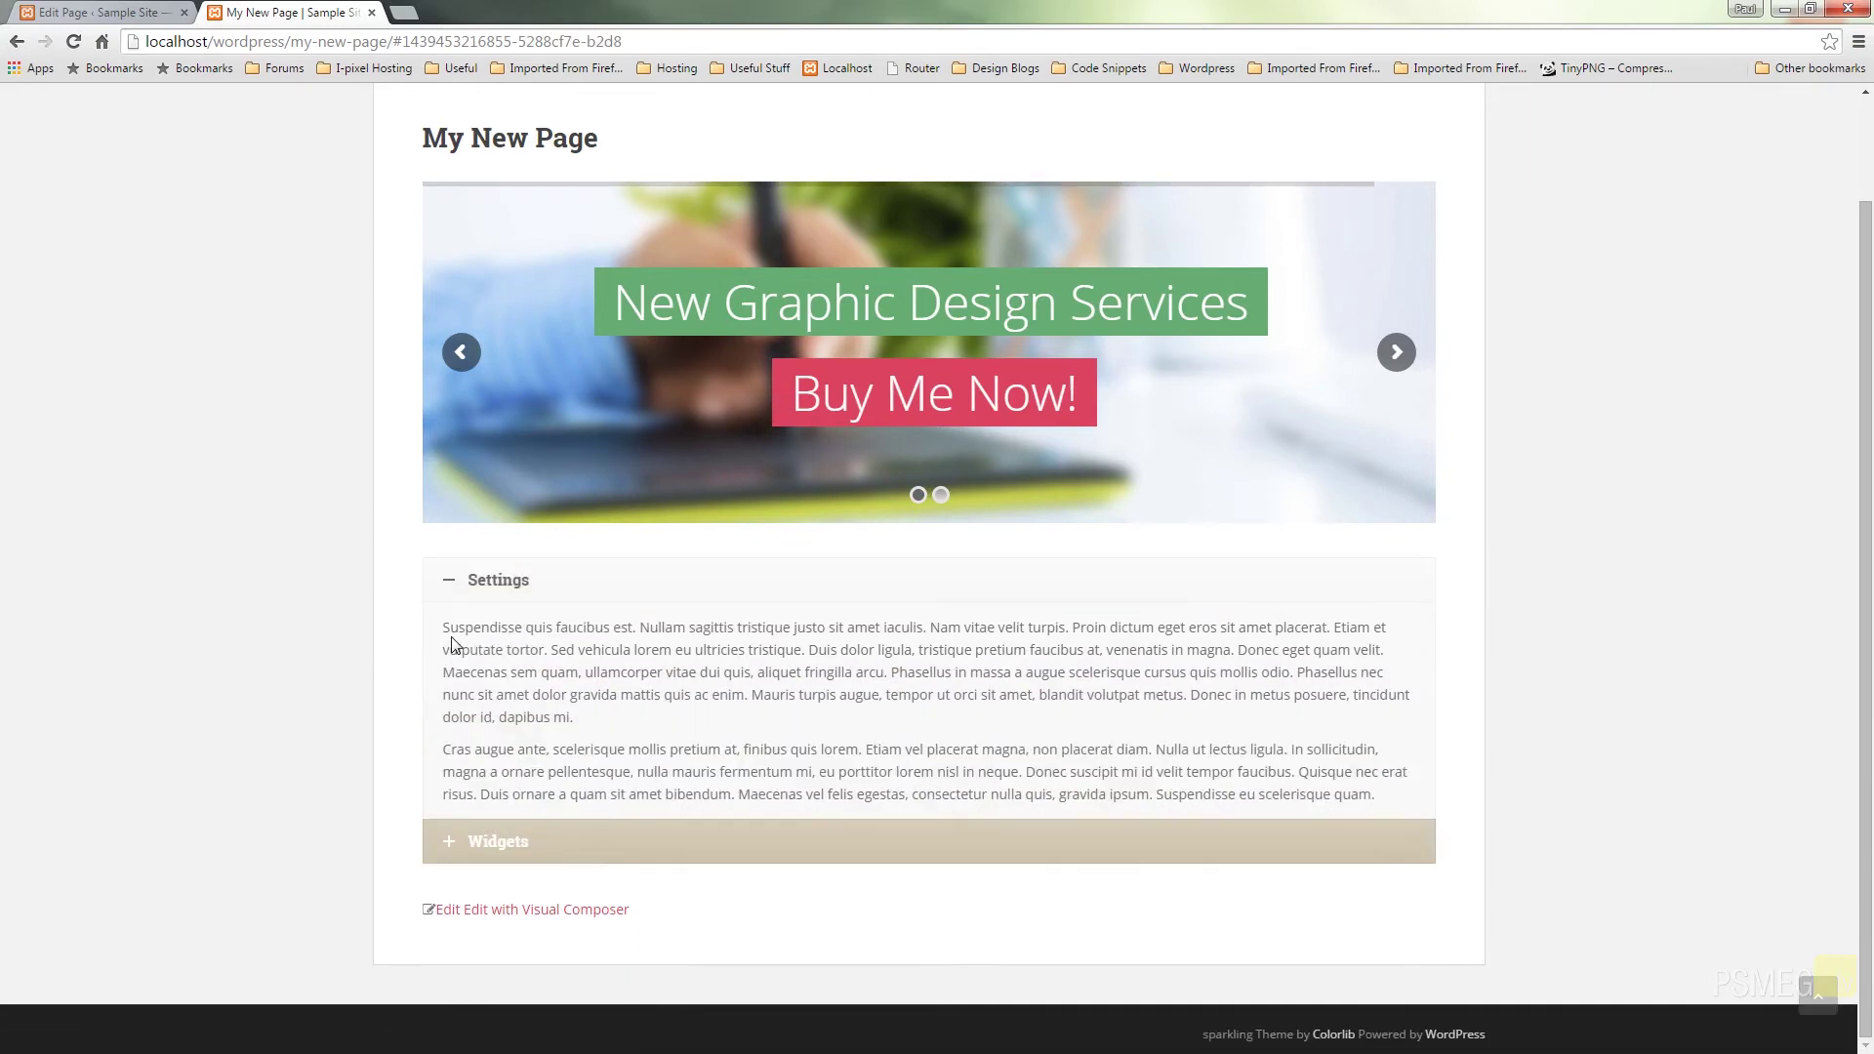
Step: Back in the page editor, open the Settings section's options and tick Add icon
{"action": "left_click", "coordinate": [101, 17]}
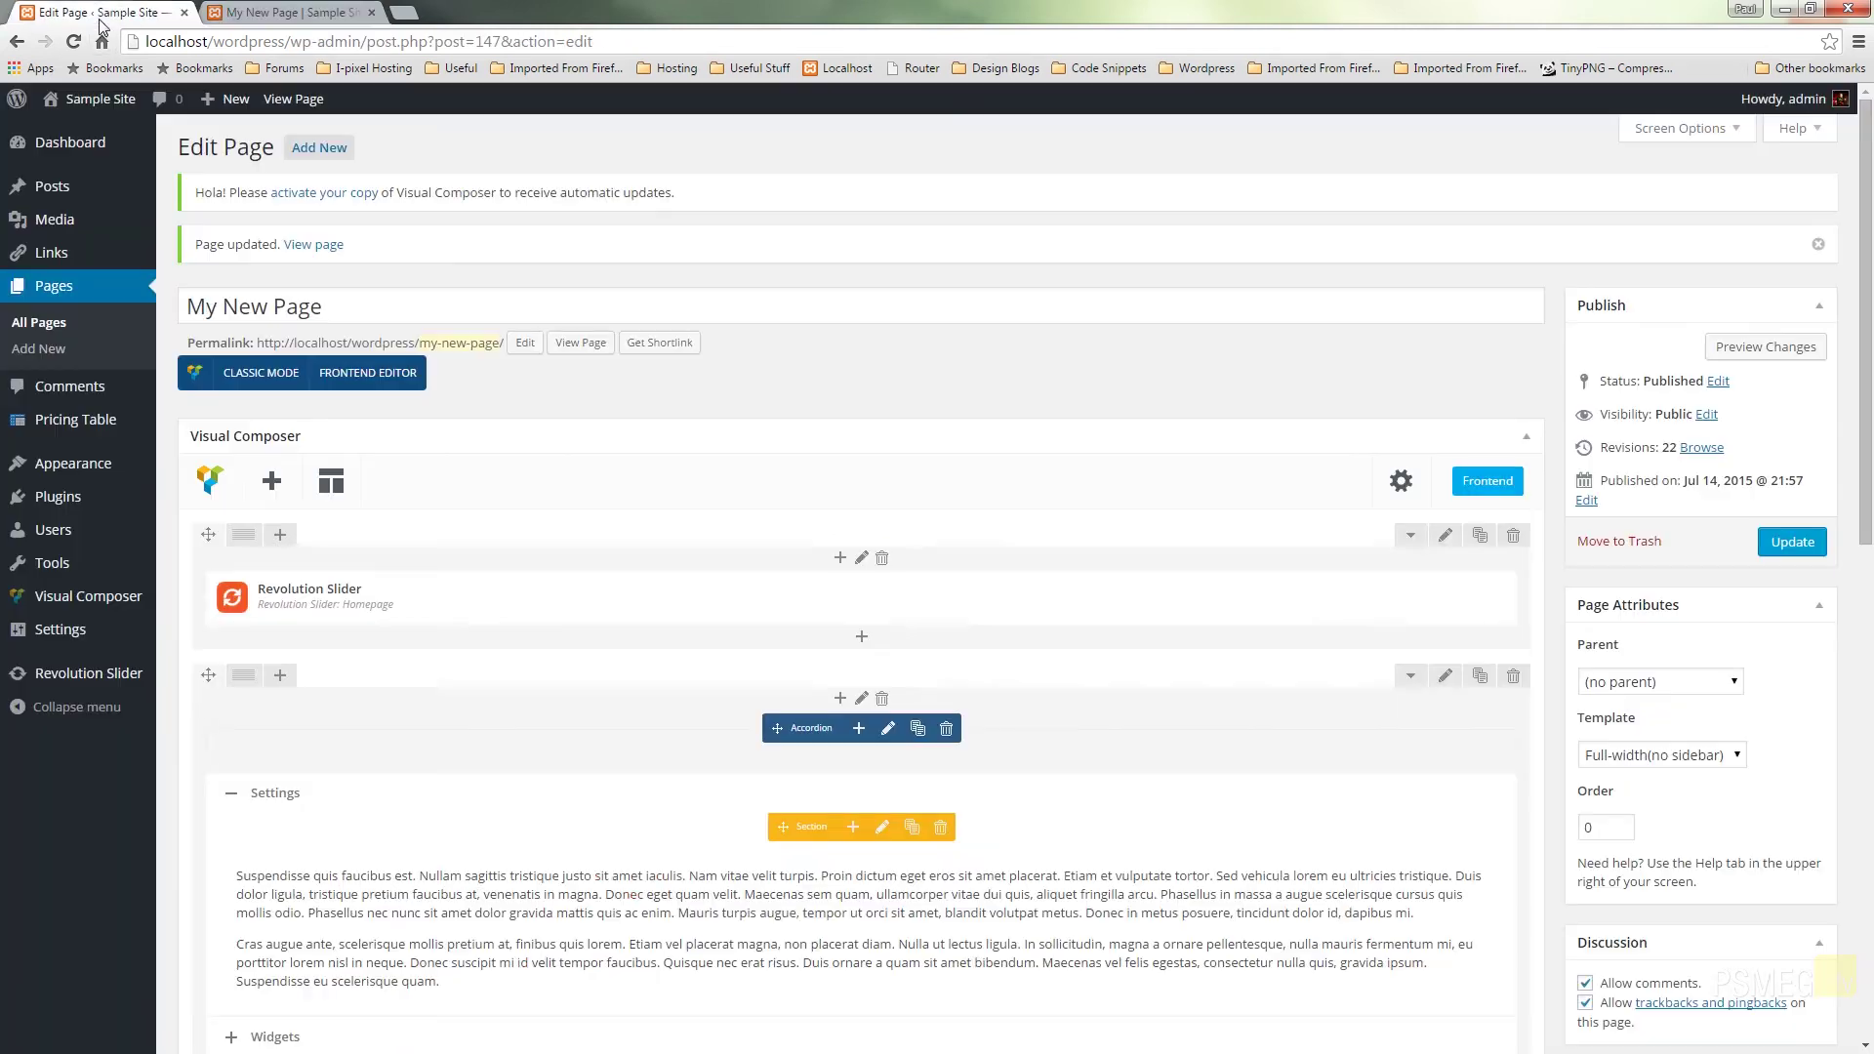
{"action": "scroll", "coordinate": [709, 876], "scroll_direction": "down", "scroll_amount": 1}
{"action": "scroll", "coordinate": [710, 876], "scroll_direction": "down", "scroll_amount": 2}
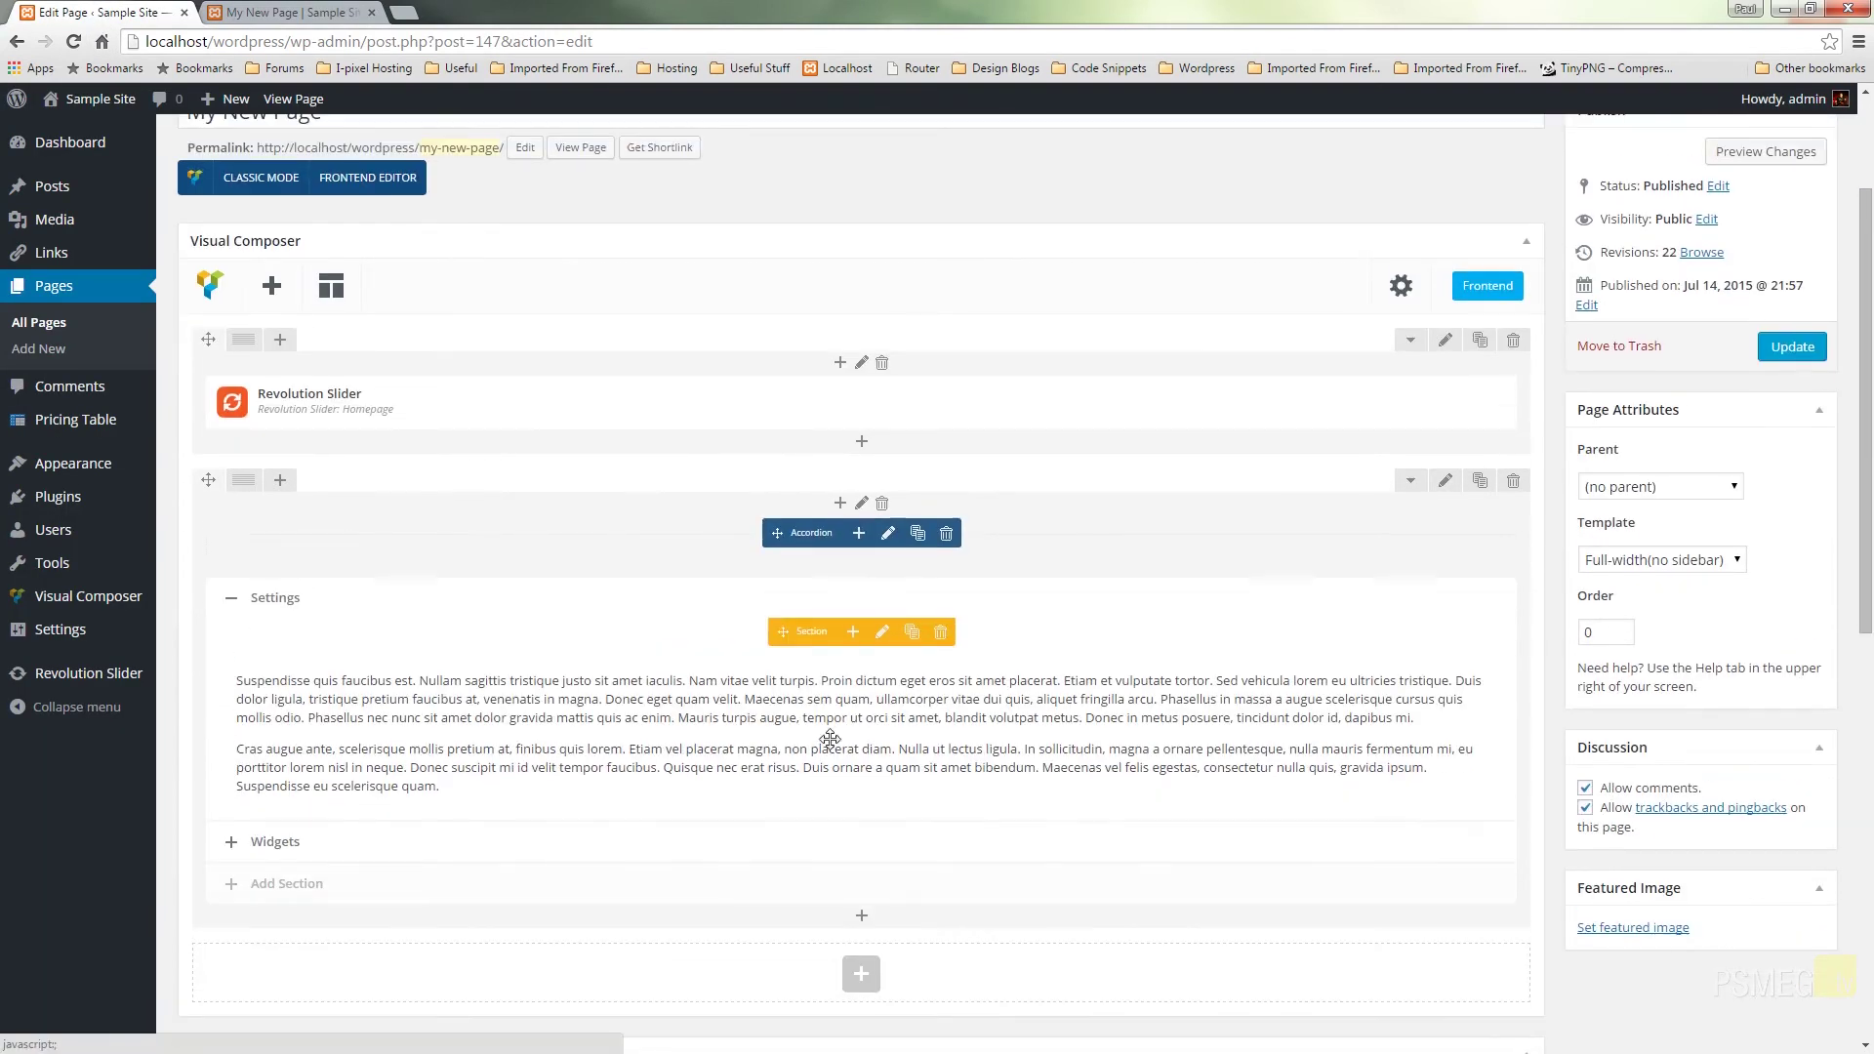
{"action": "left_click", "coordinate": [884, 639]}
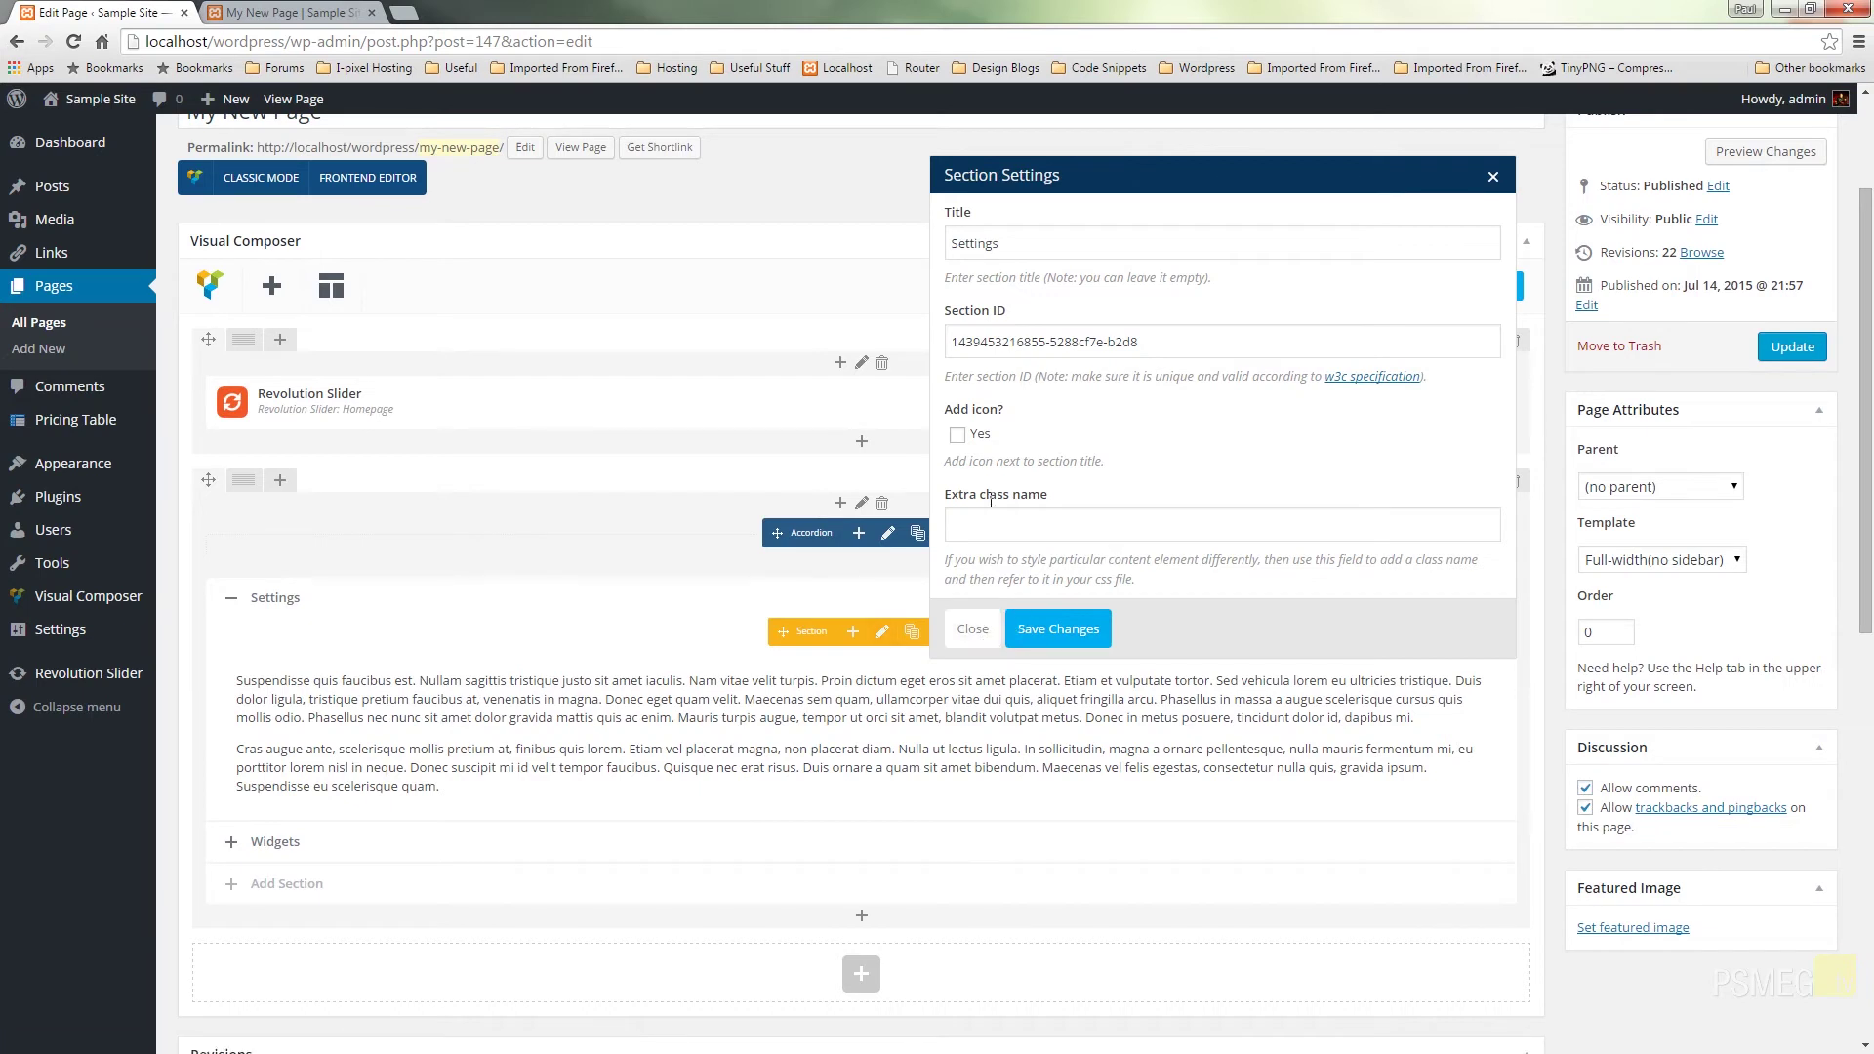
{"action": "left_click", "coordinate": [957, 436]}
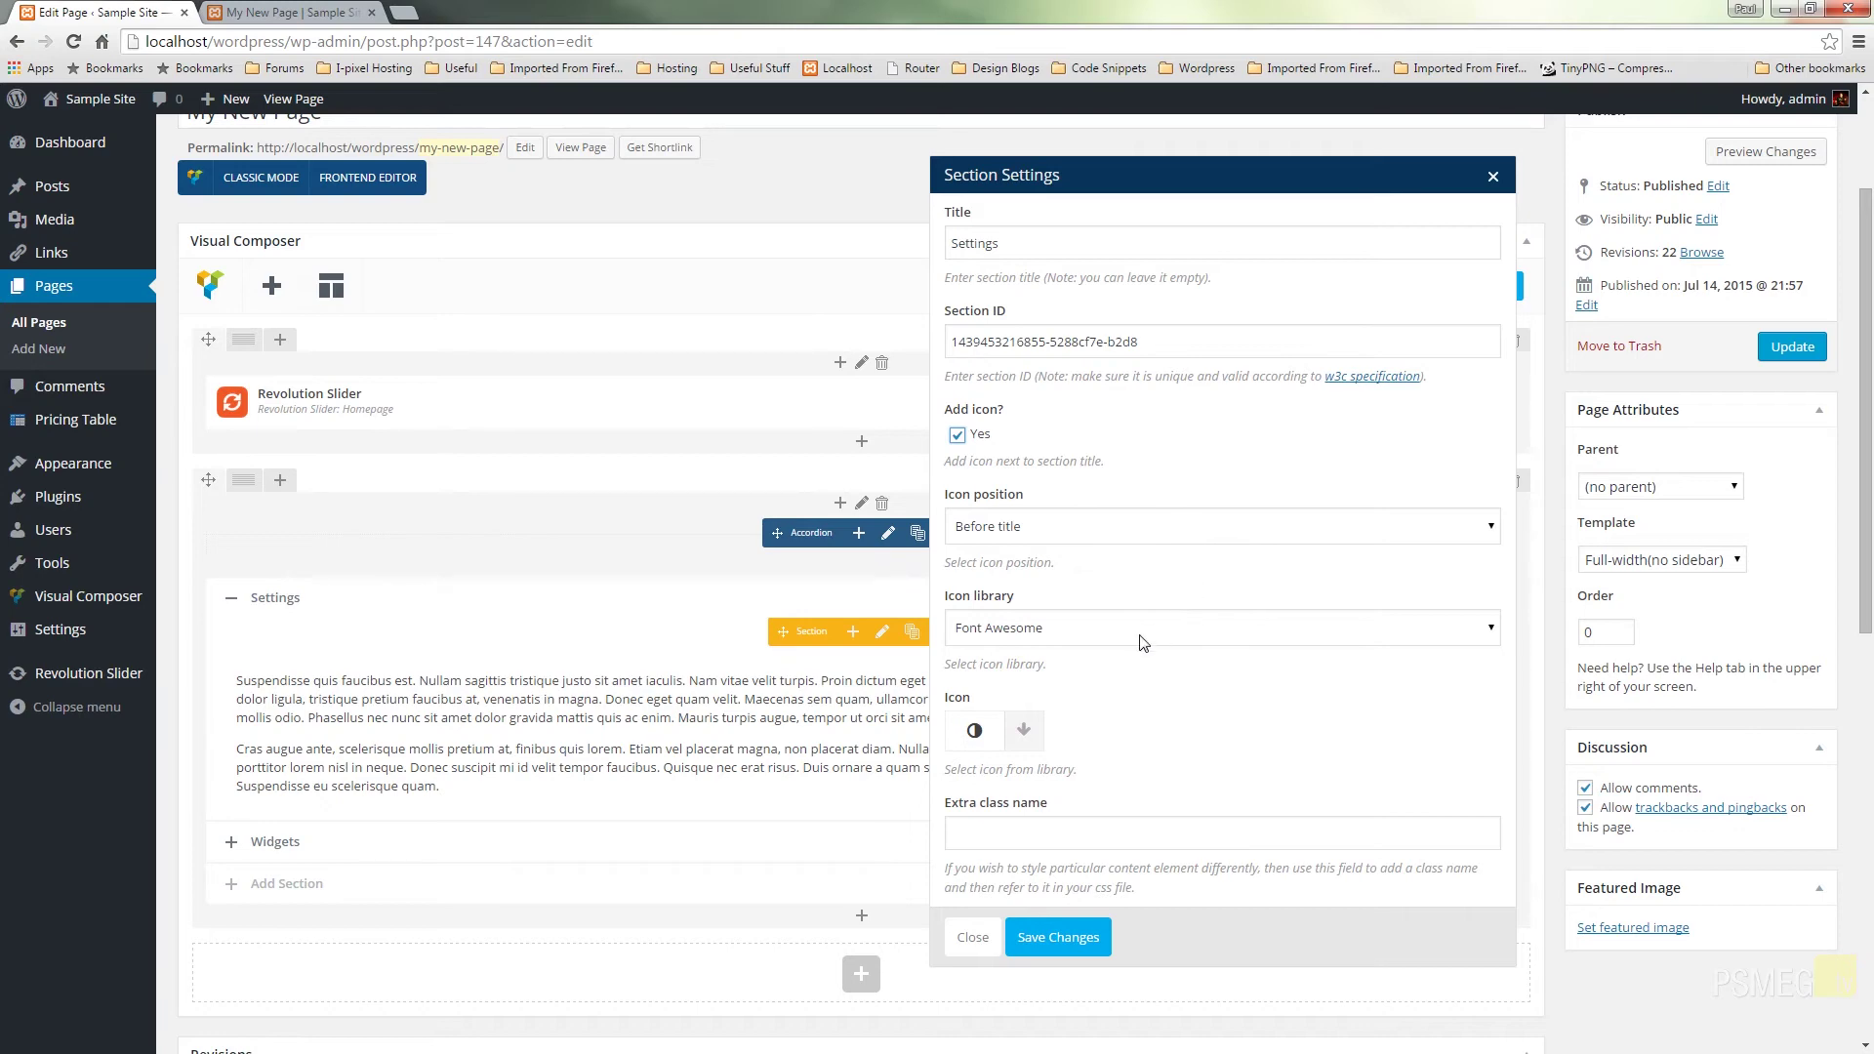
Step: Choose the list icon from Web Application Icons and save the section
{"action": "scroll", "coordinate": [1207, 701], "scroll_direction": "down", "scroll_amount": 1}
{"action": "scroll", "coordinate": [1207, 701], "scroll_direction": "down", "scroll_amount": 3}
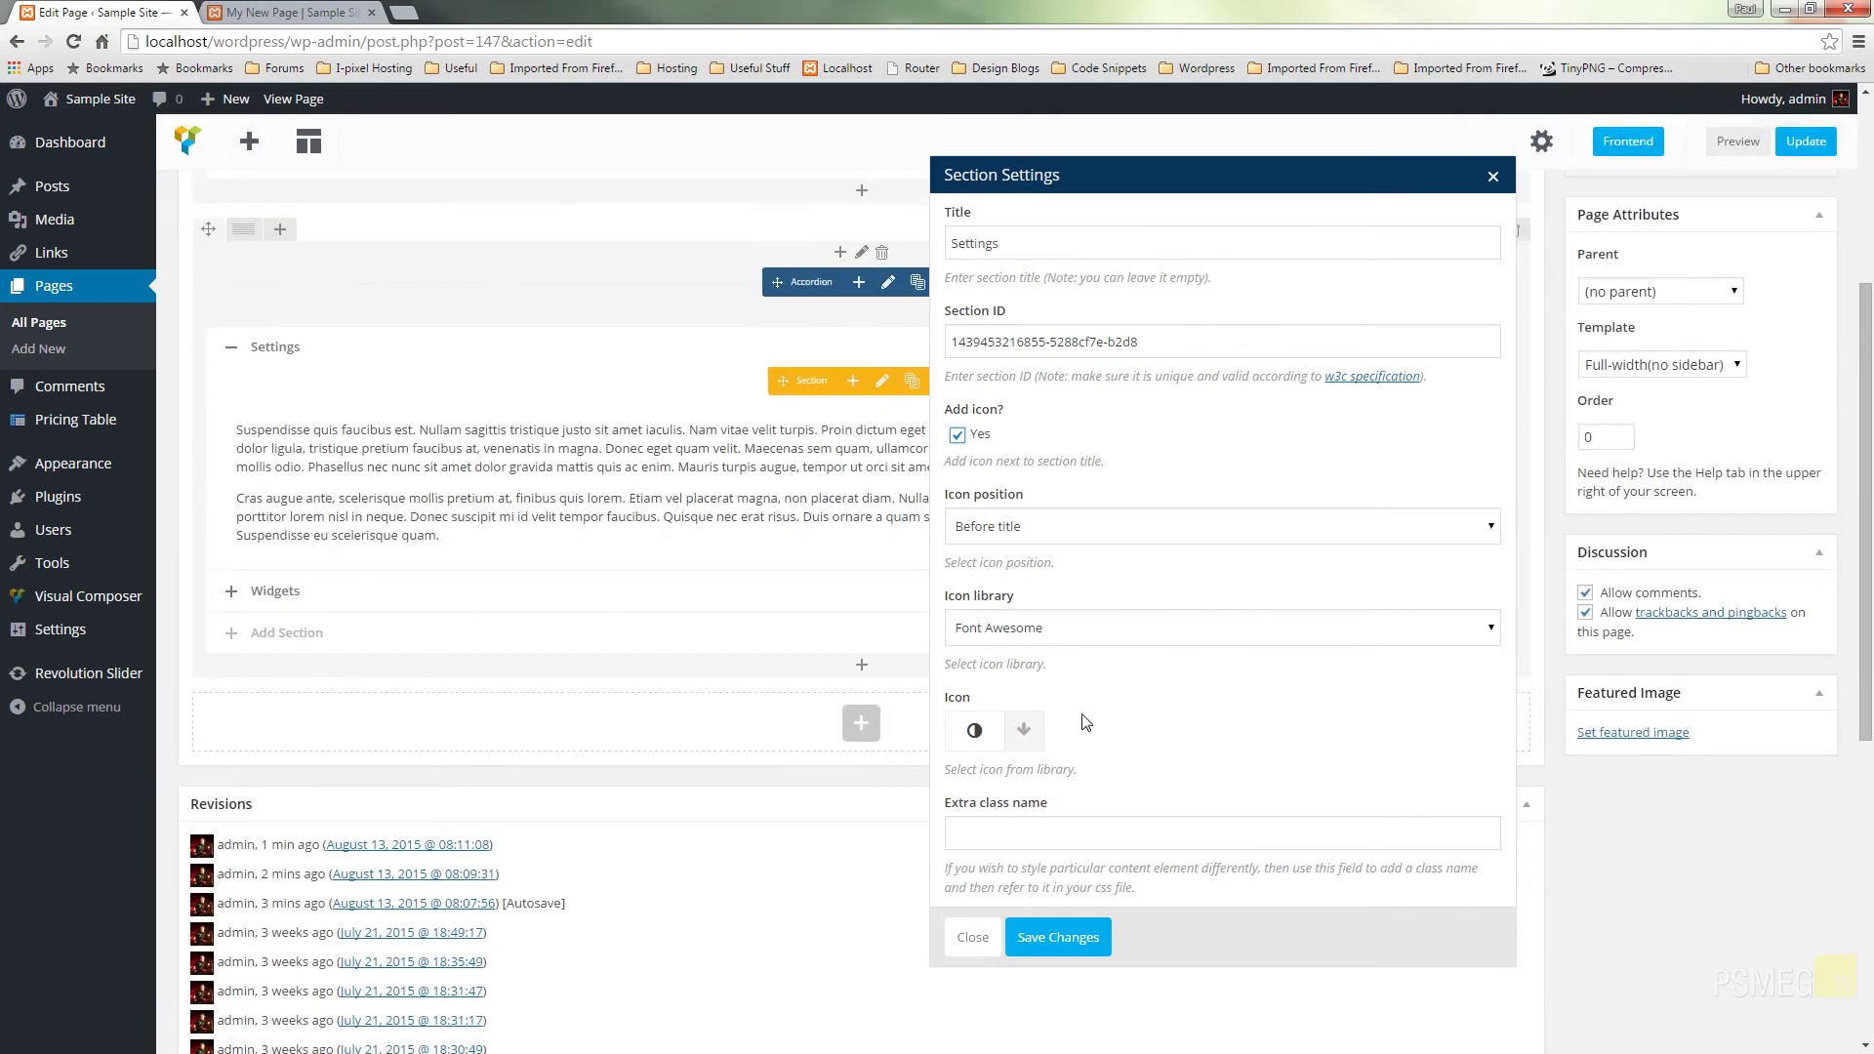
{"action": "left_click", "coordinate": [1023, 730]}
{"action": "scroll", "coordinate": [1240, 722], "scroll_direction": "down", "scroll_amount": 2}
{"action": "scroll", "coordinate": [1240, 722], "scroll_direction": "down", "scroll_amount": 2}
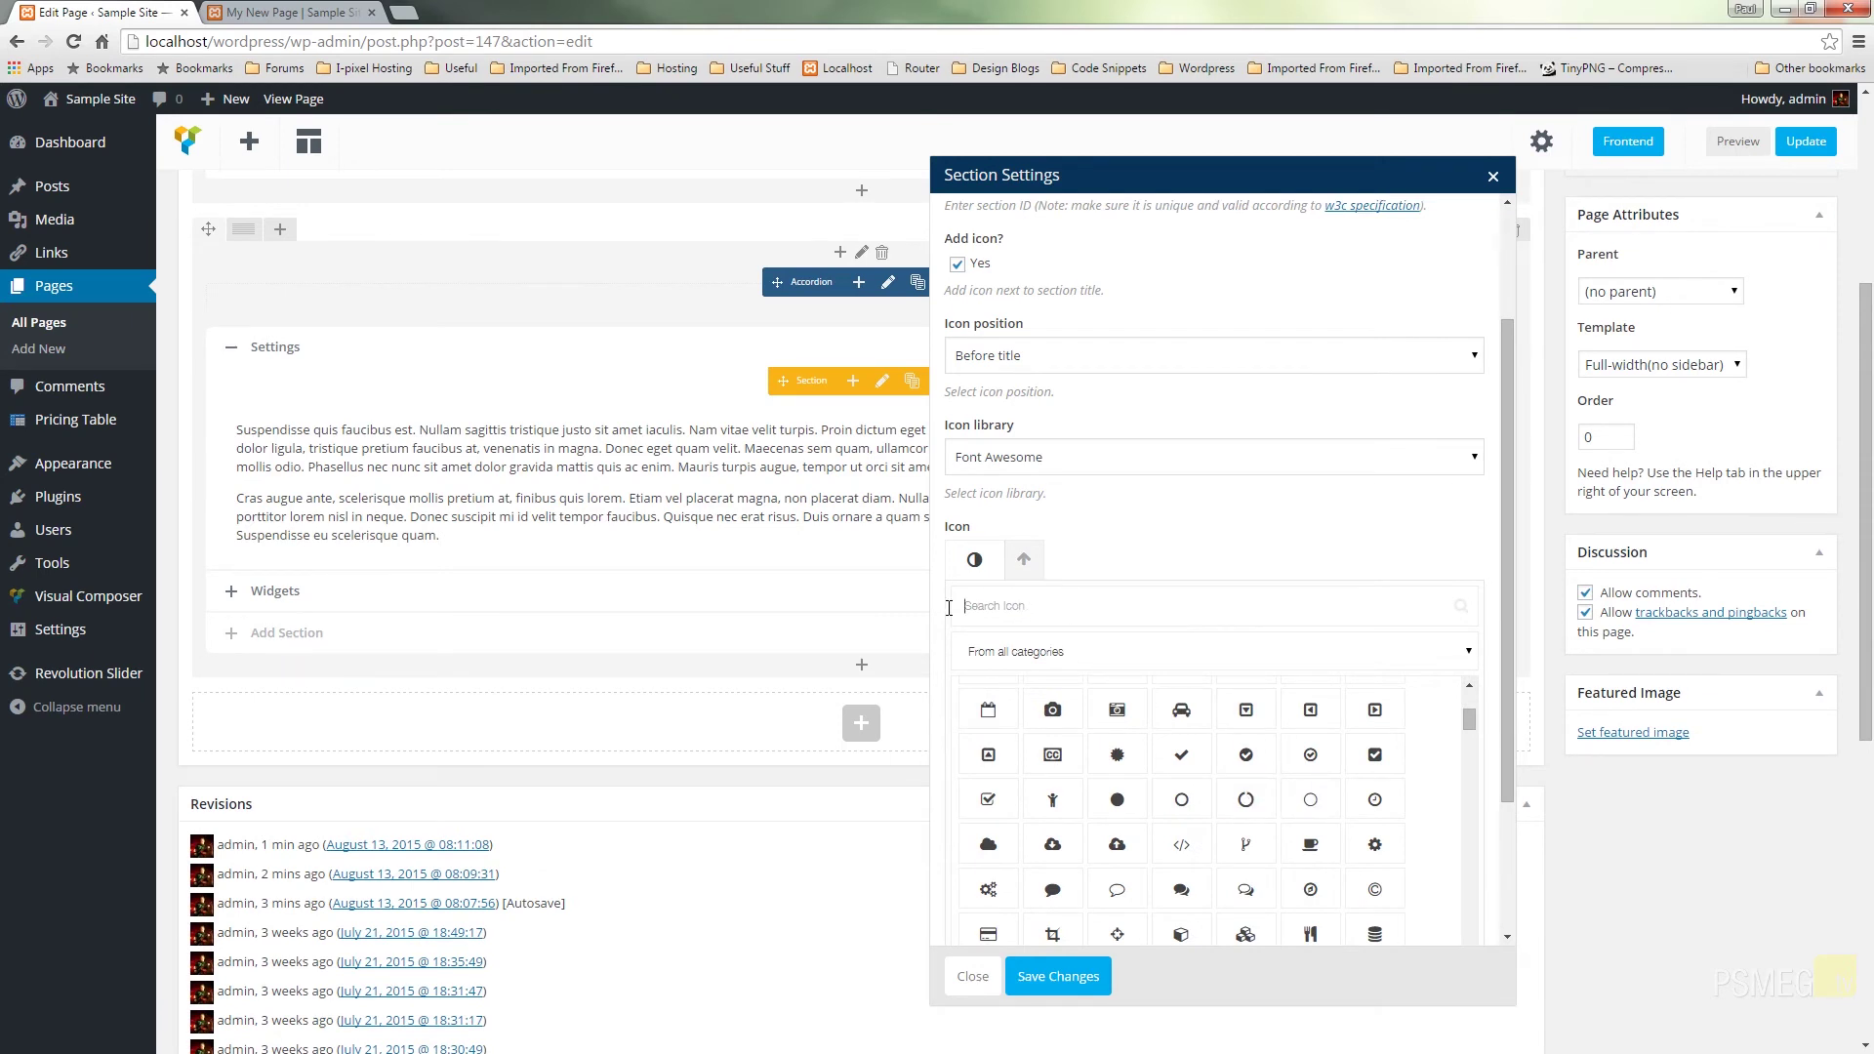
{"action": "type", "text": "settings"}
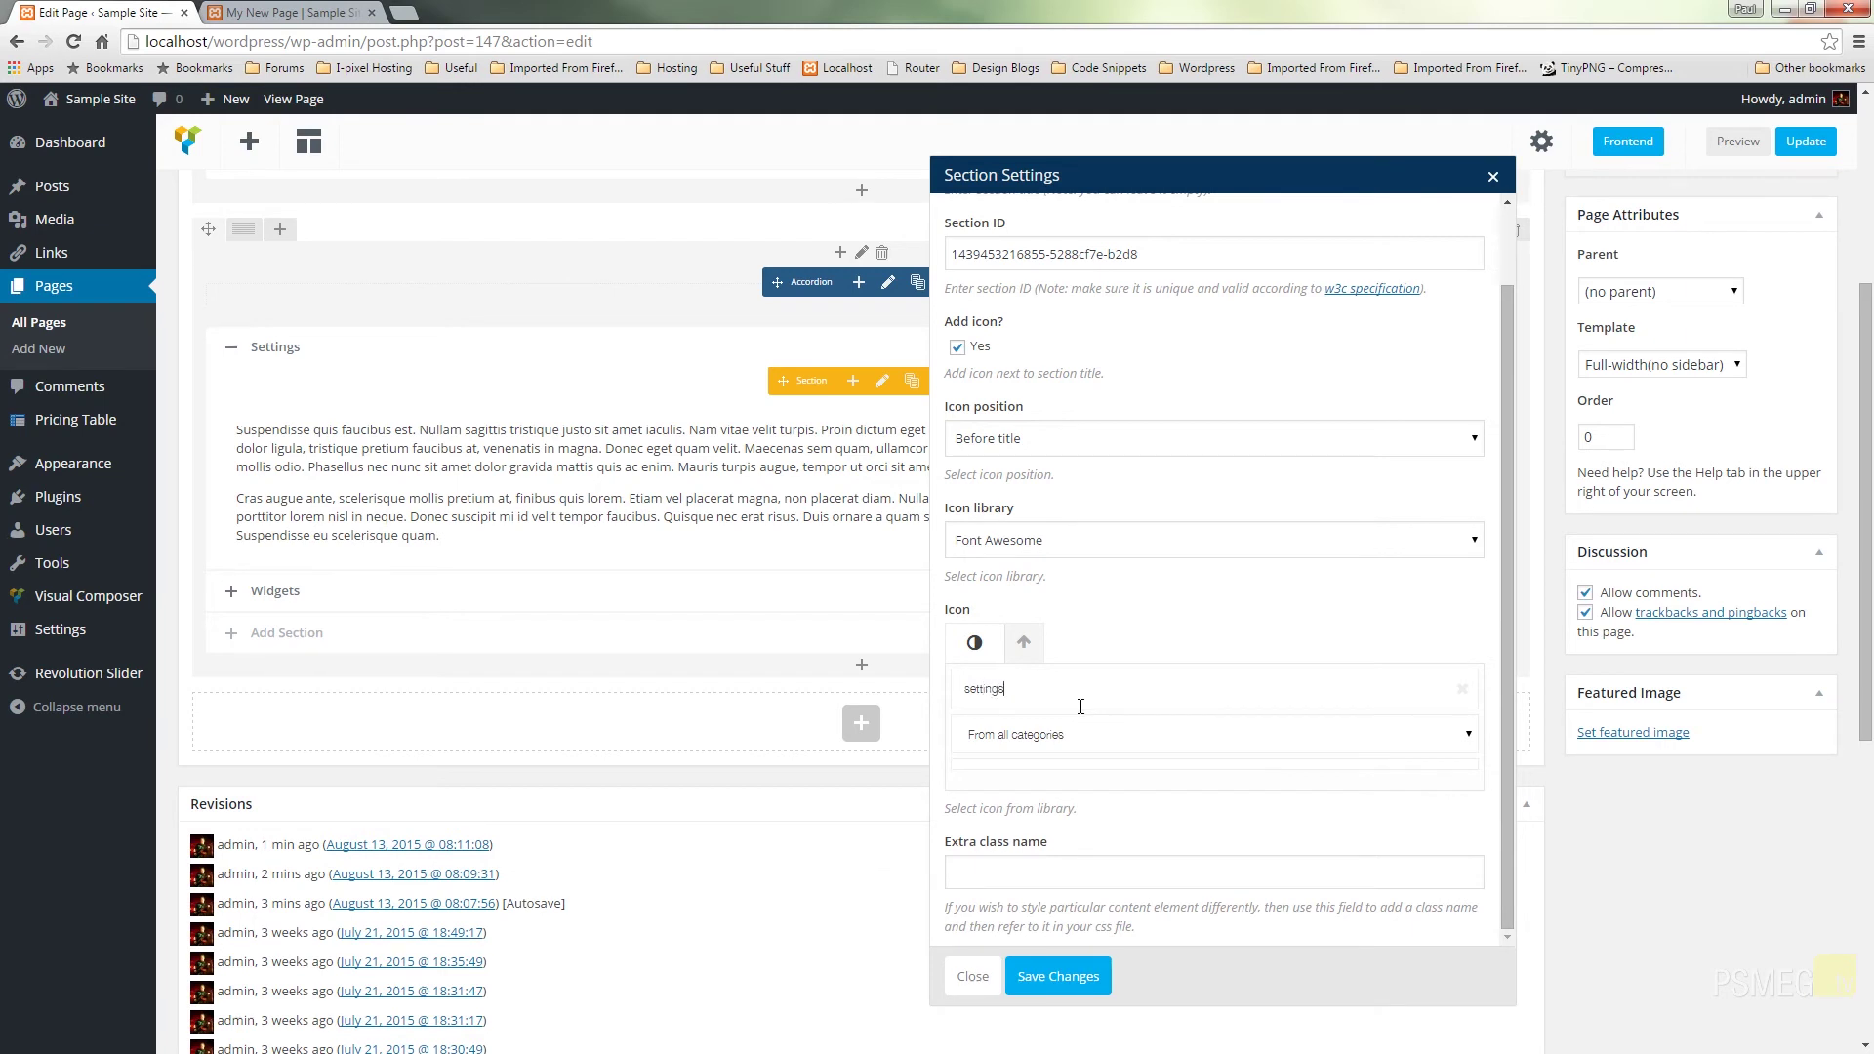
{"action": "left_click", "coordinate": [1468, 737]}
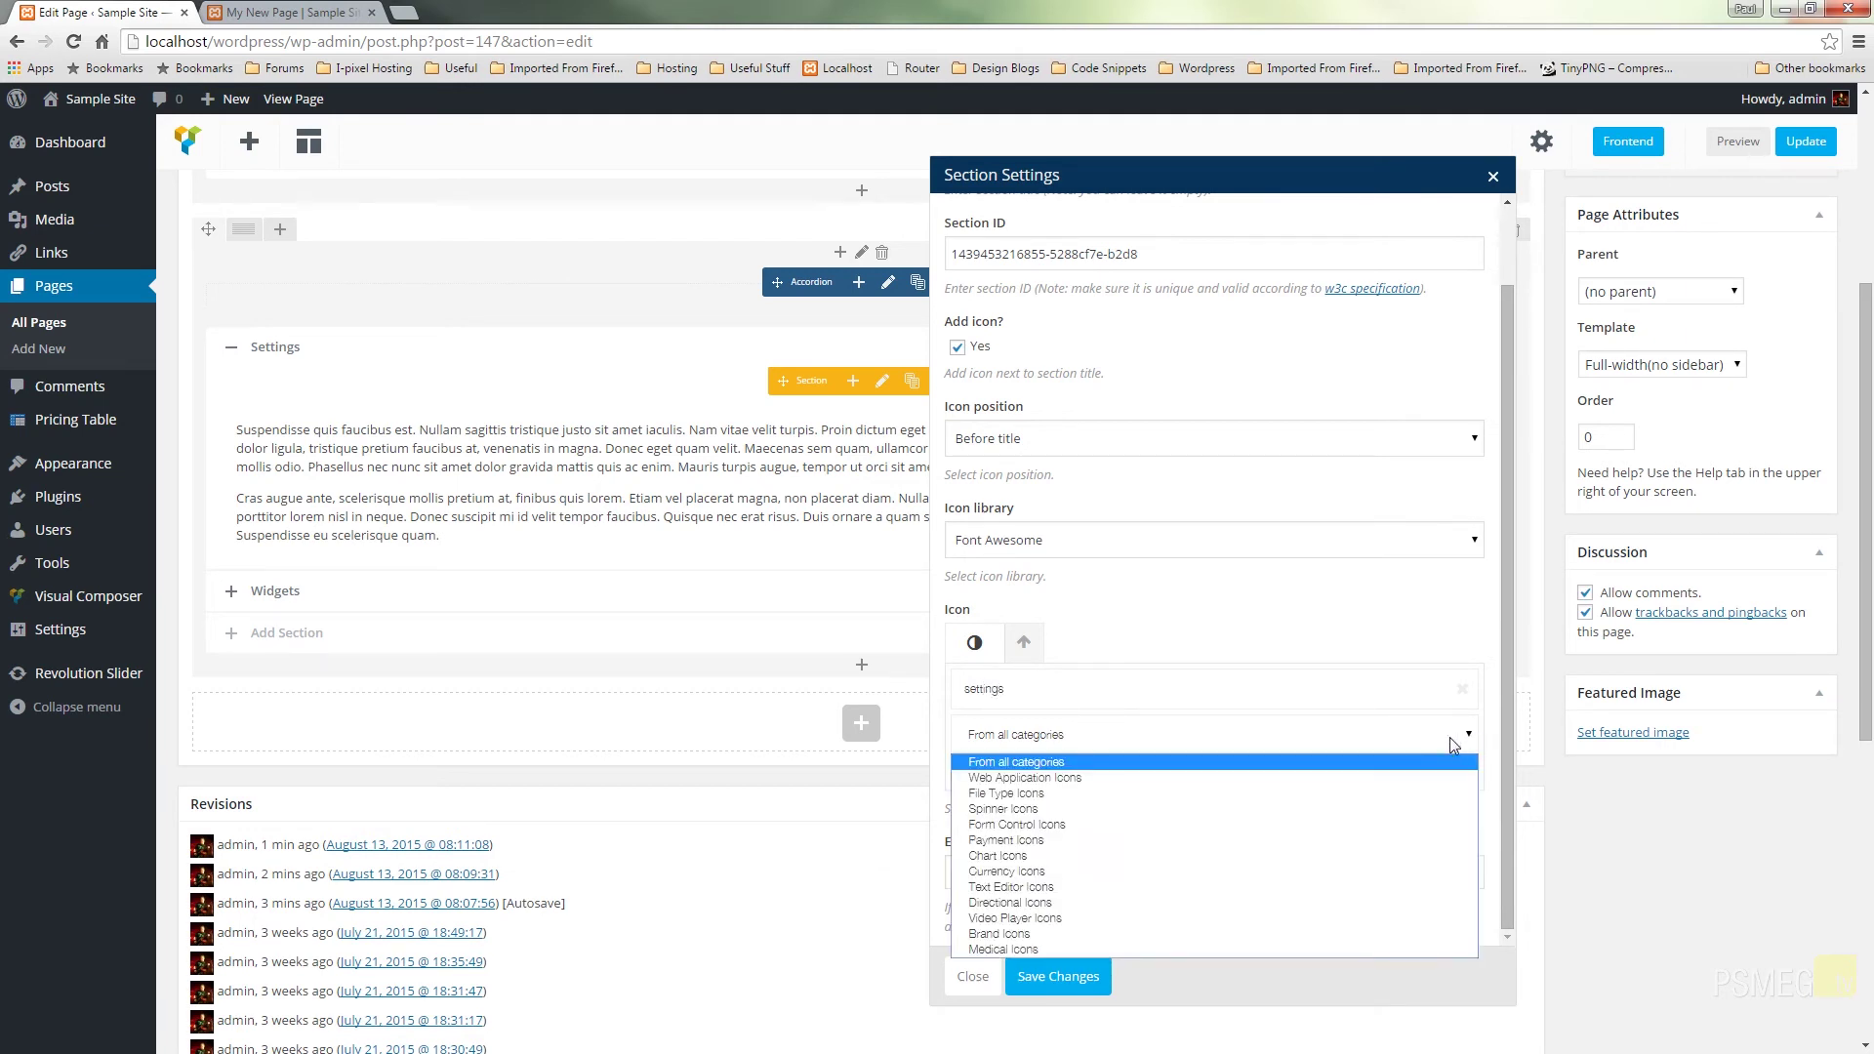
{"action": "left_click", "coordinate": [1199, 778]}
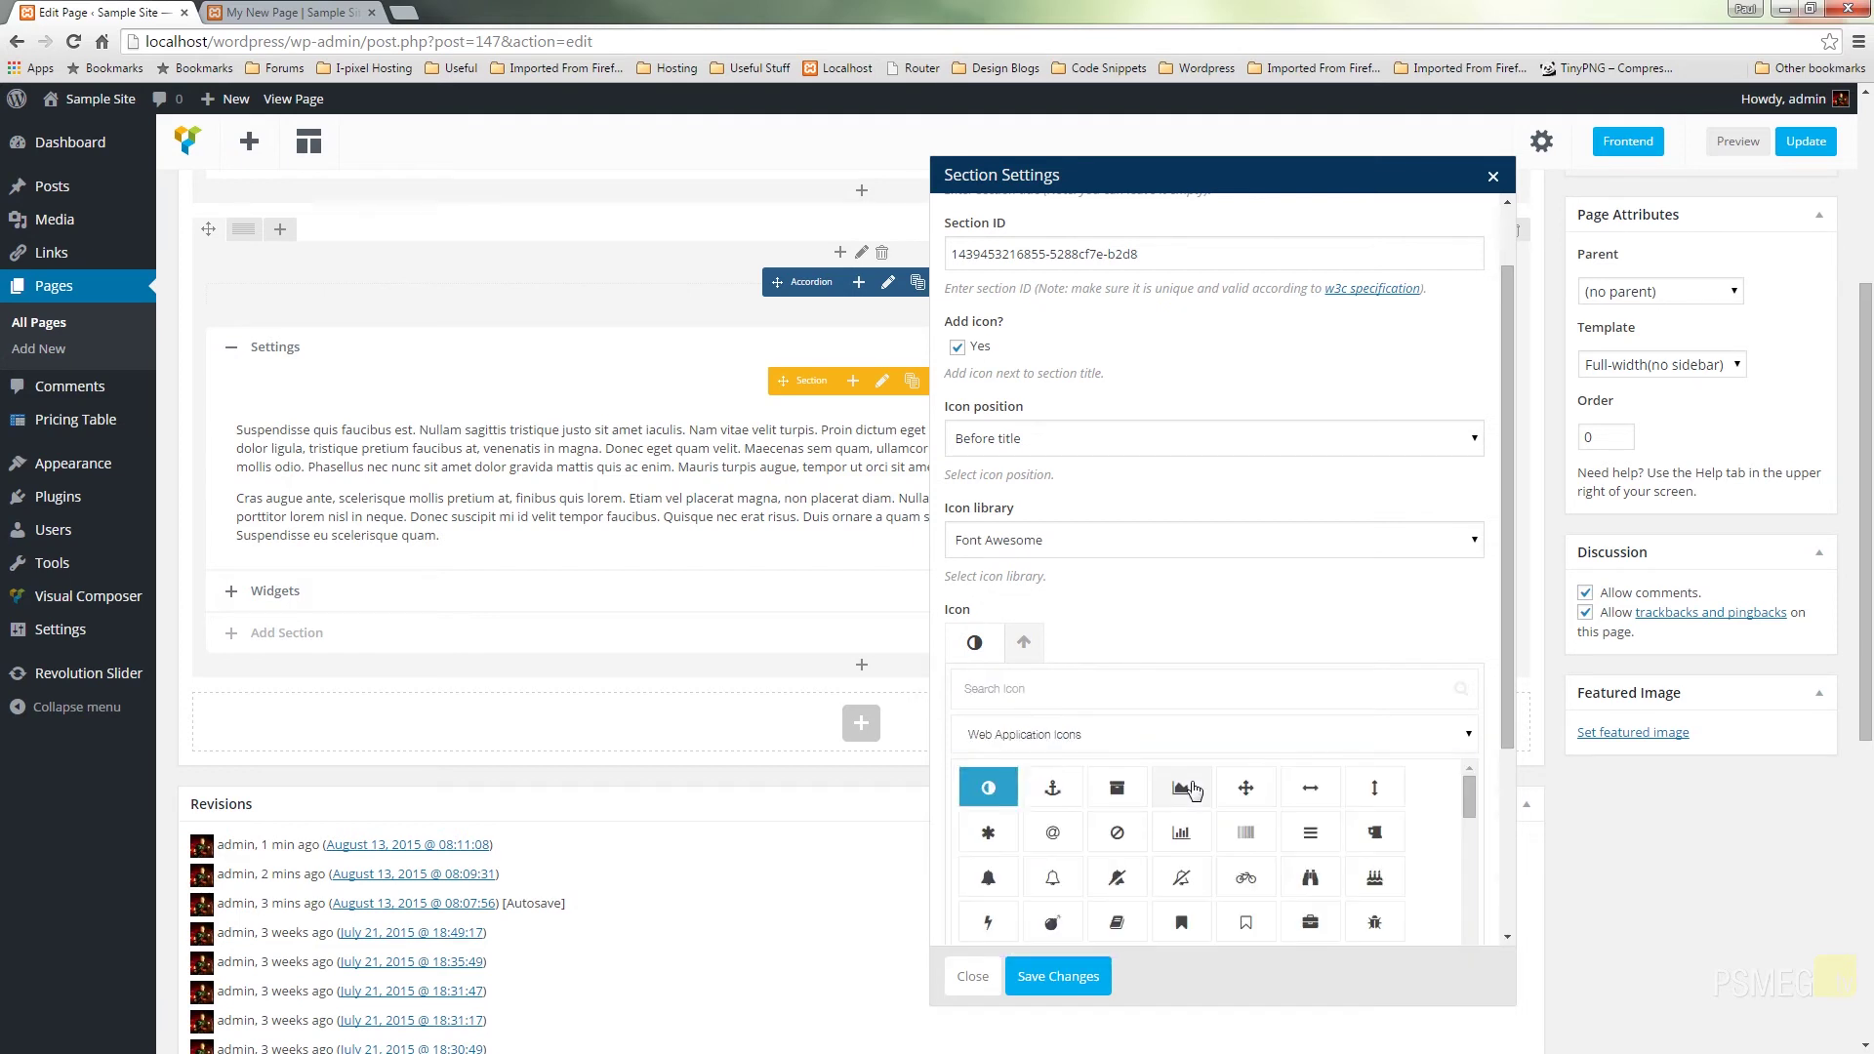
{"action": "left_click", "coordinate": [1315, 841]}
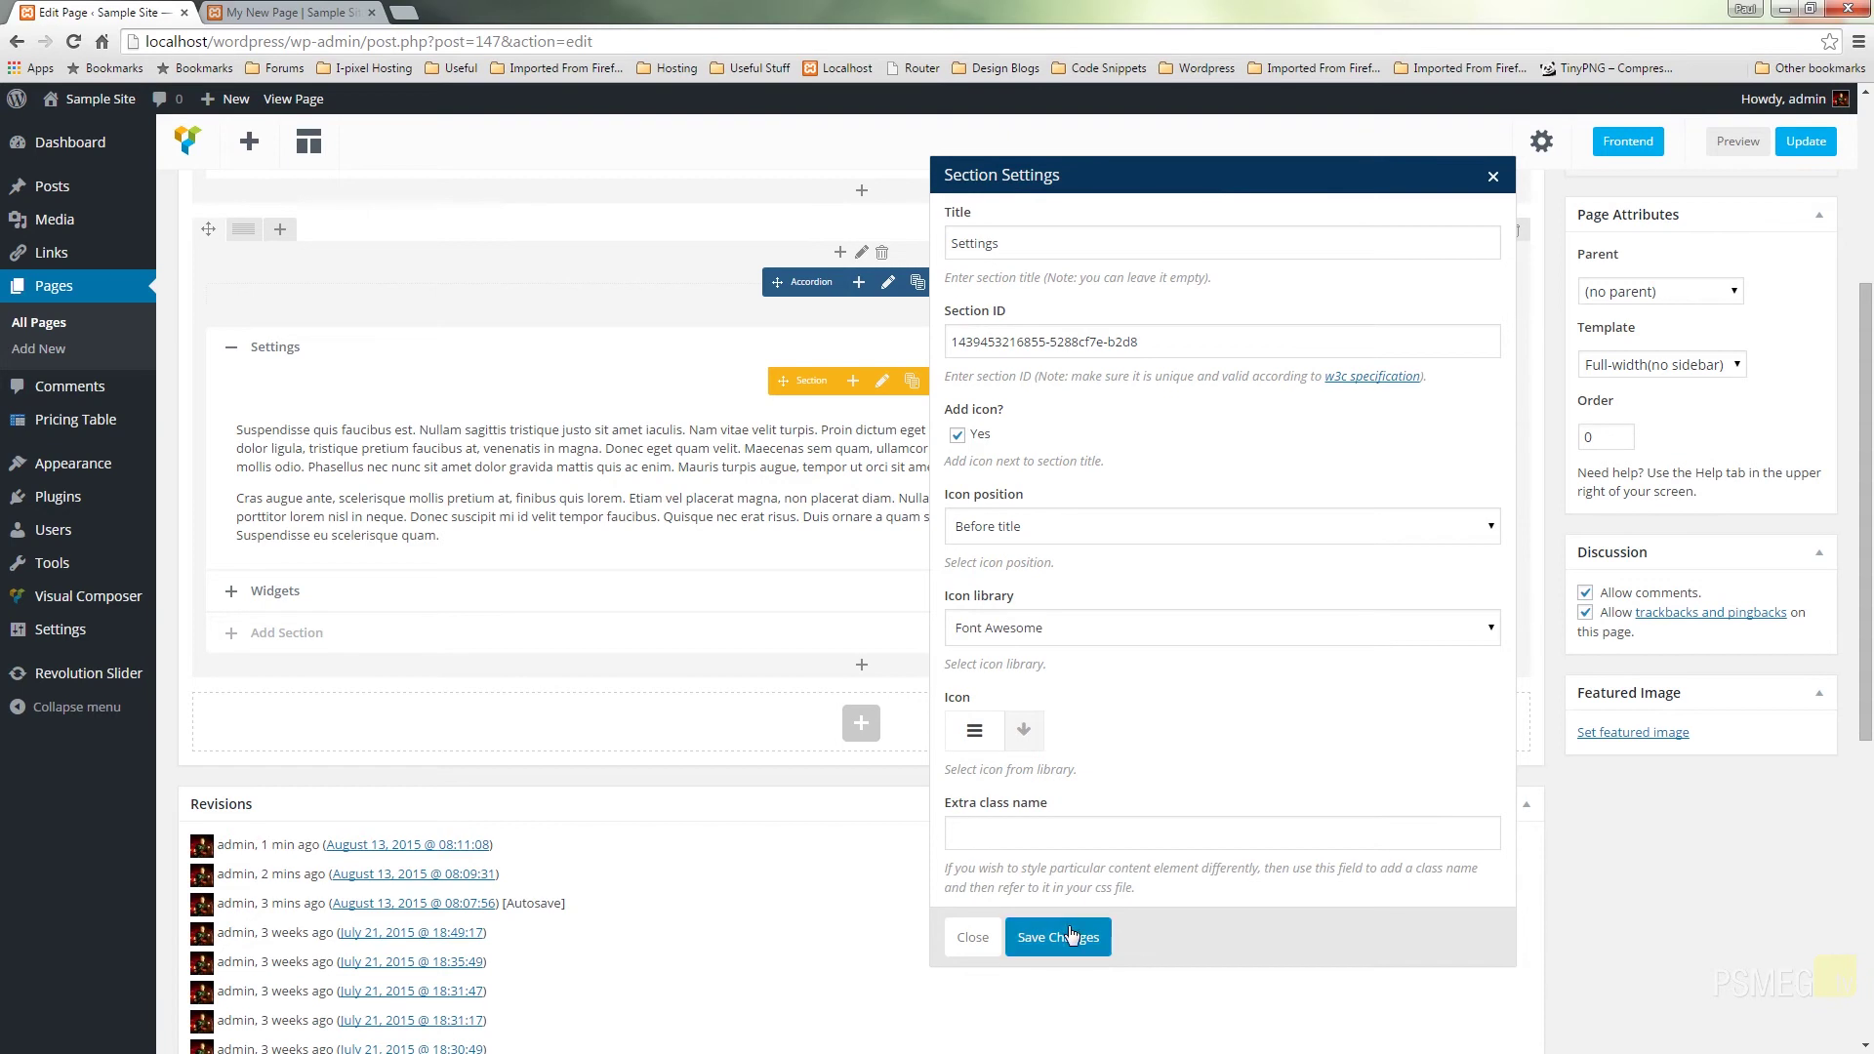
{"action": "left_click", "coordinate": [1071, 937]}
Step: Update the page and reload the live My New Page tab to see the list icon
{"action": "left_click", "coordinate": [1803, 143]}
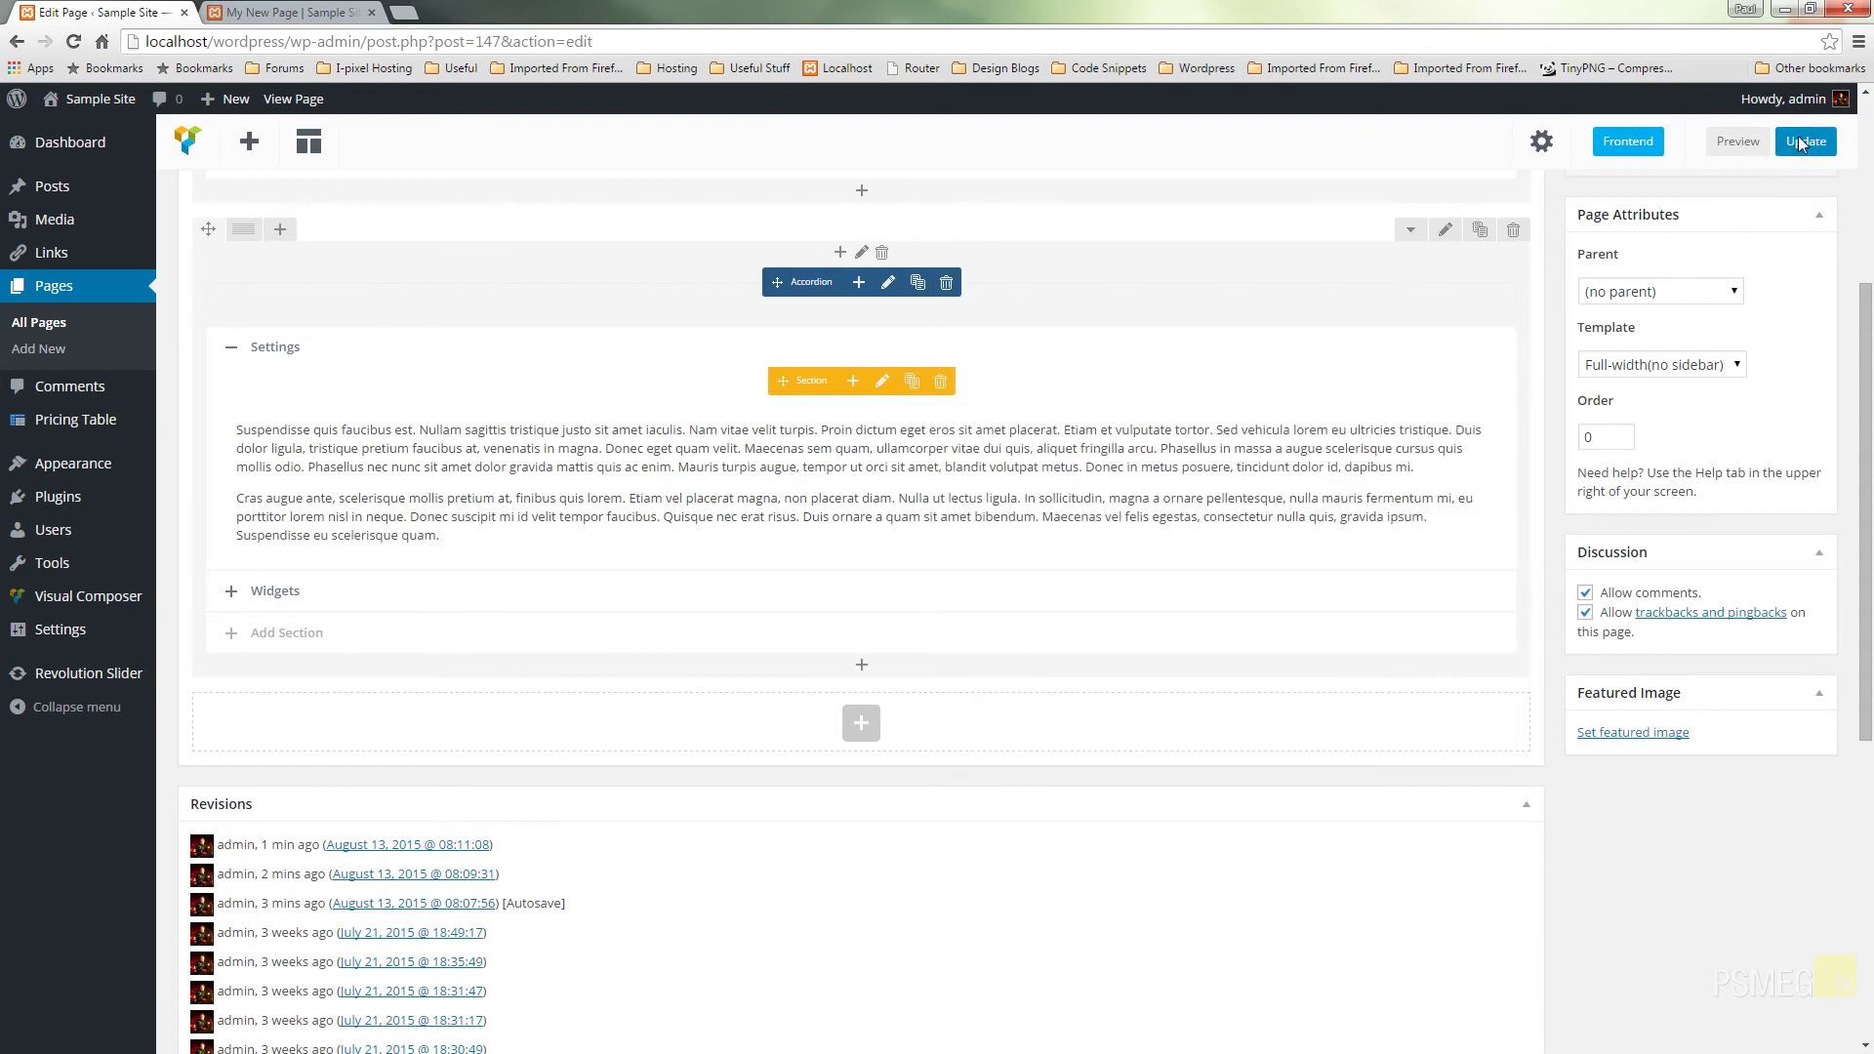
{"action": "left_click", "coordinate": [296, 15]}
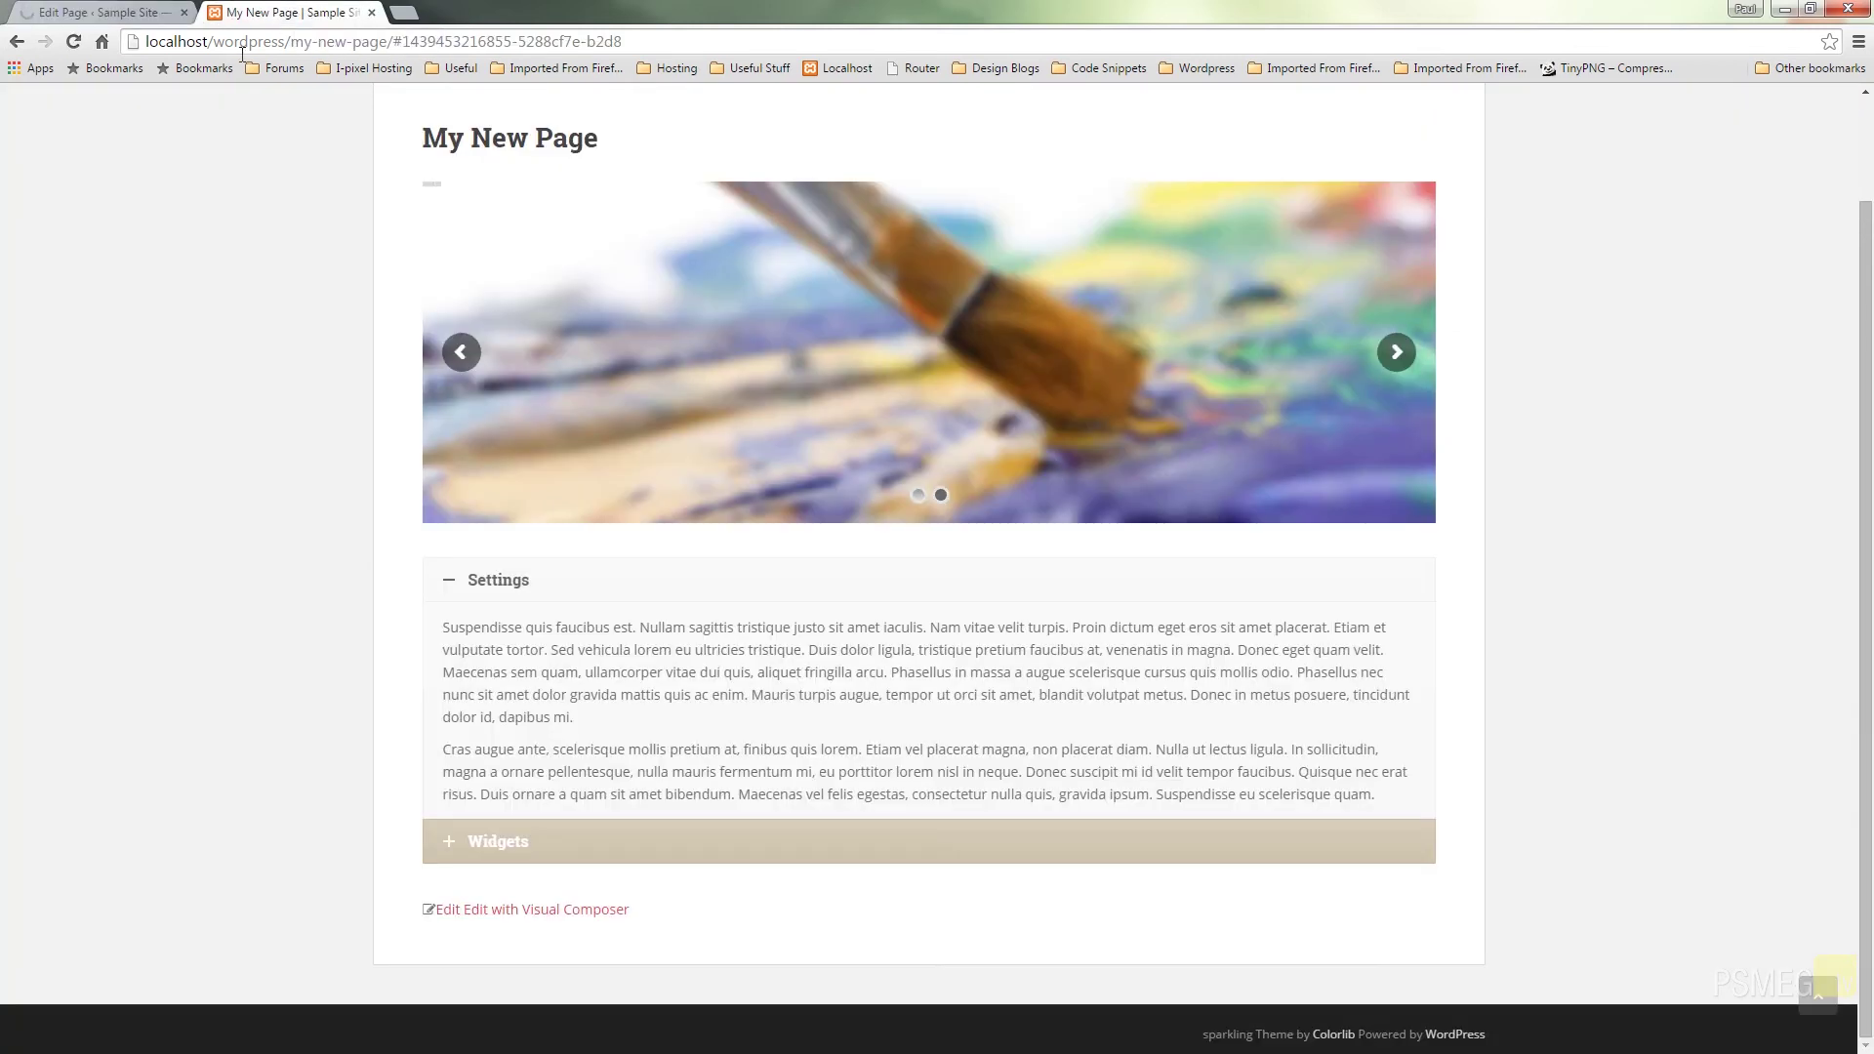
{"action": "left_click", "coordinate": [78, 39]}
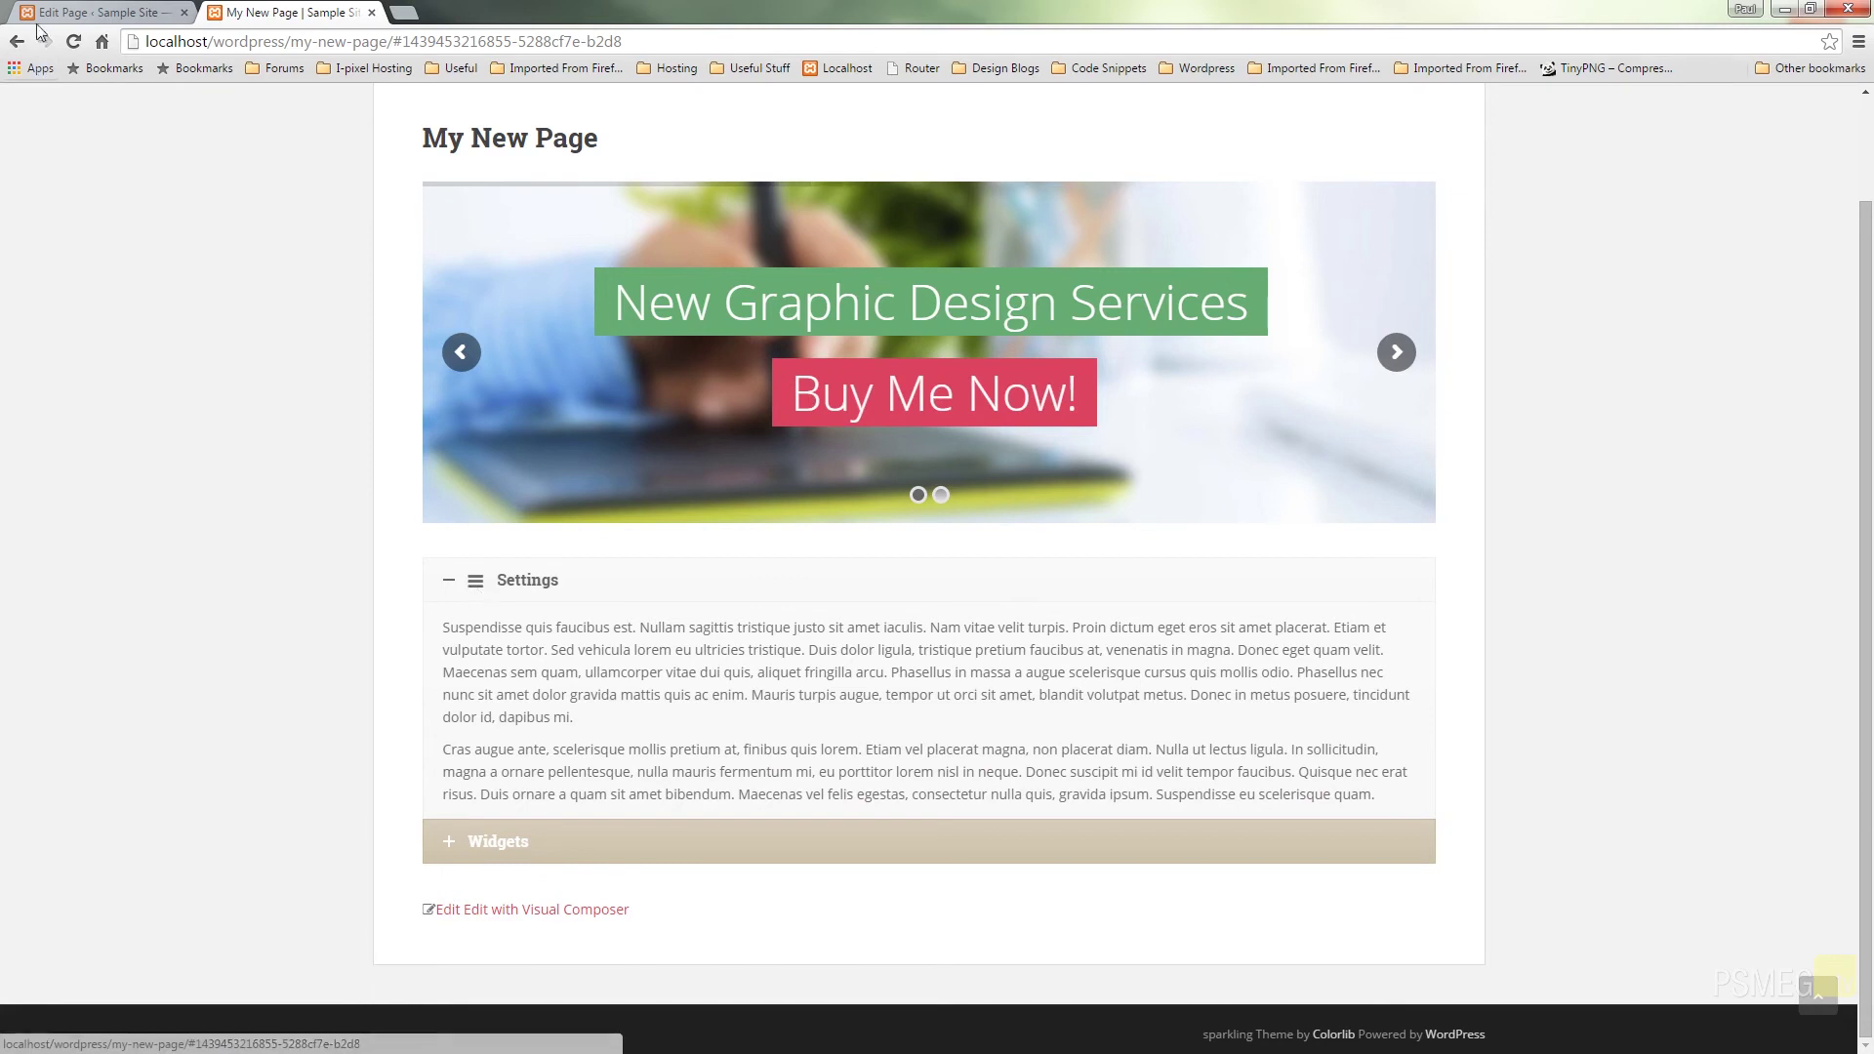
Step: Set the Settings section's Icon position to After title, save, and update the page
{"action": "left_click", "coordinate": [78, 12]}
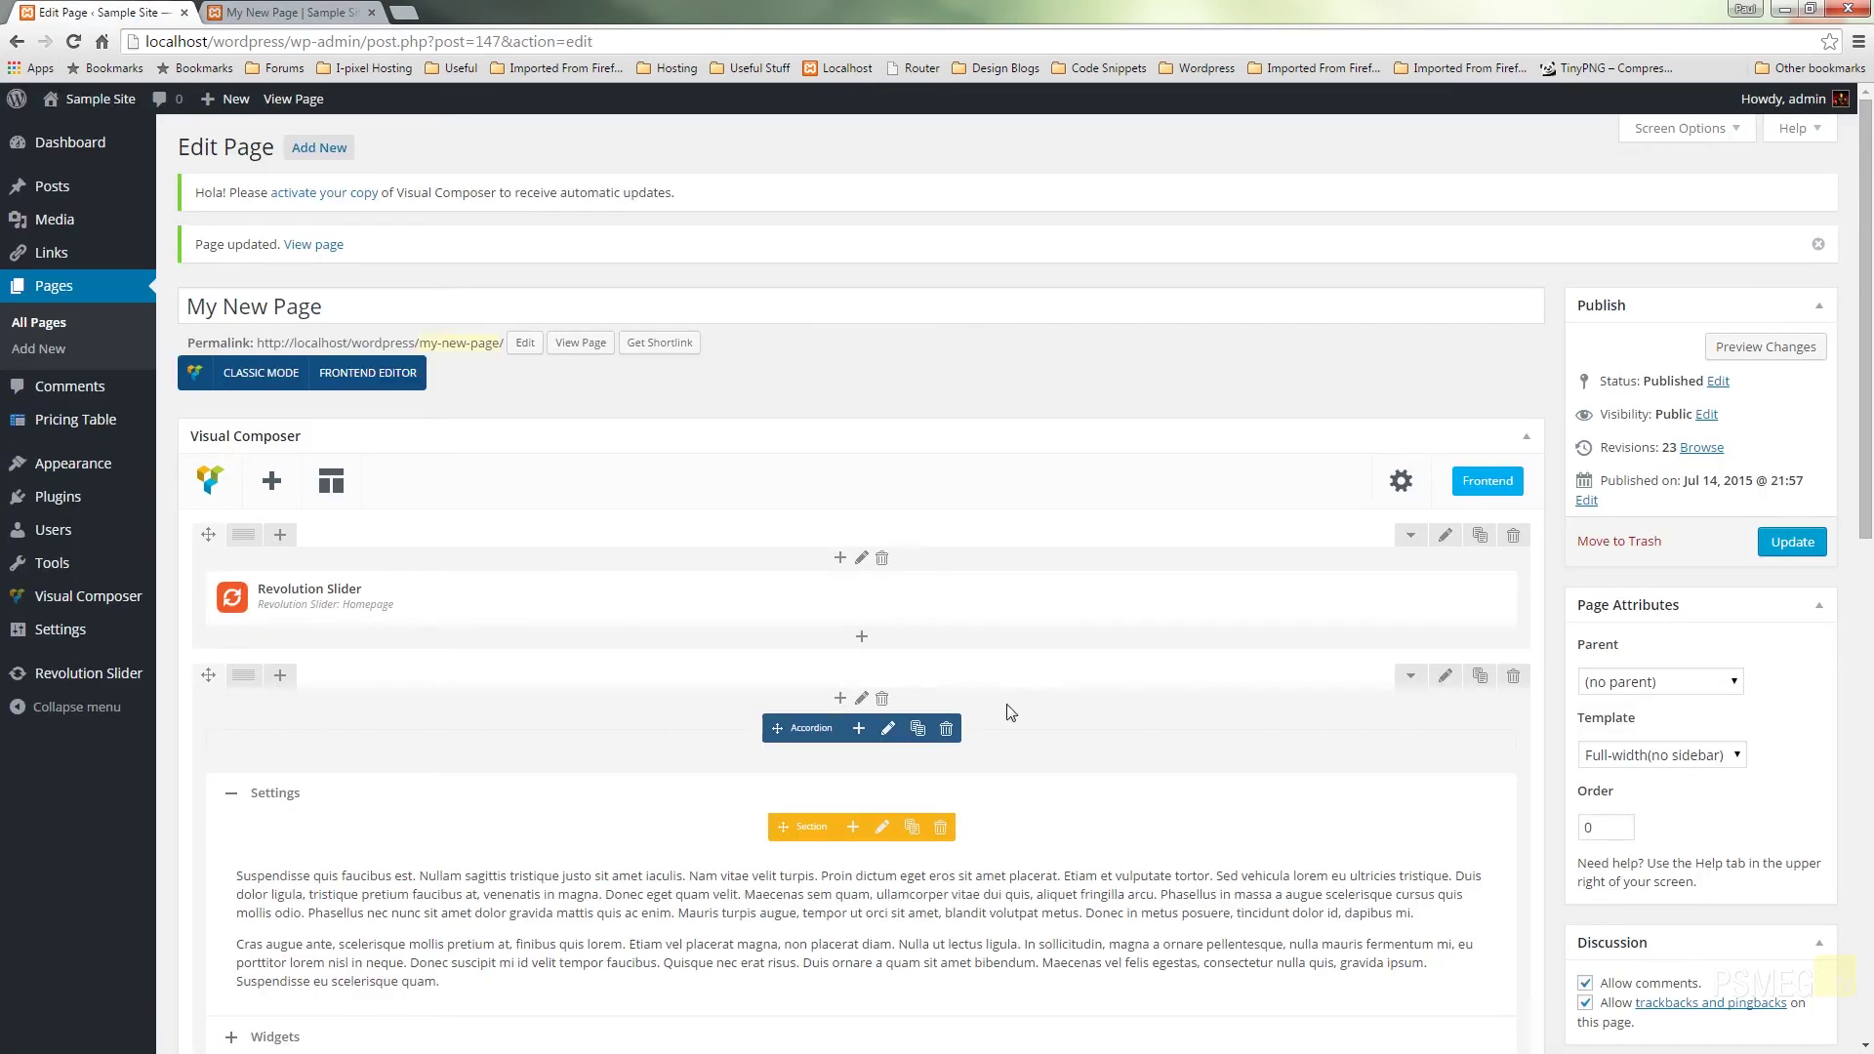
{"action": "left_click", "coordinate": [882, 828]}
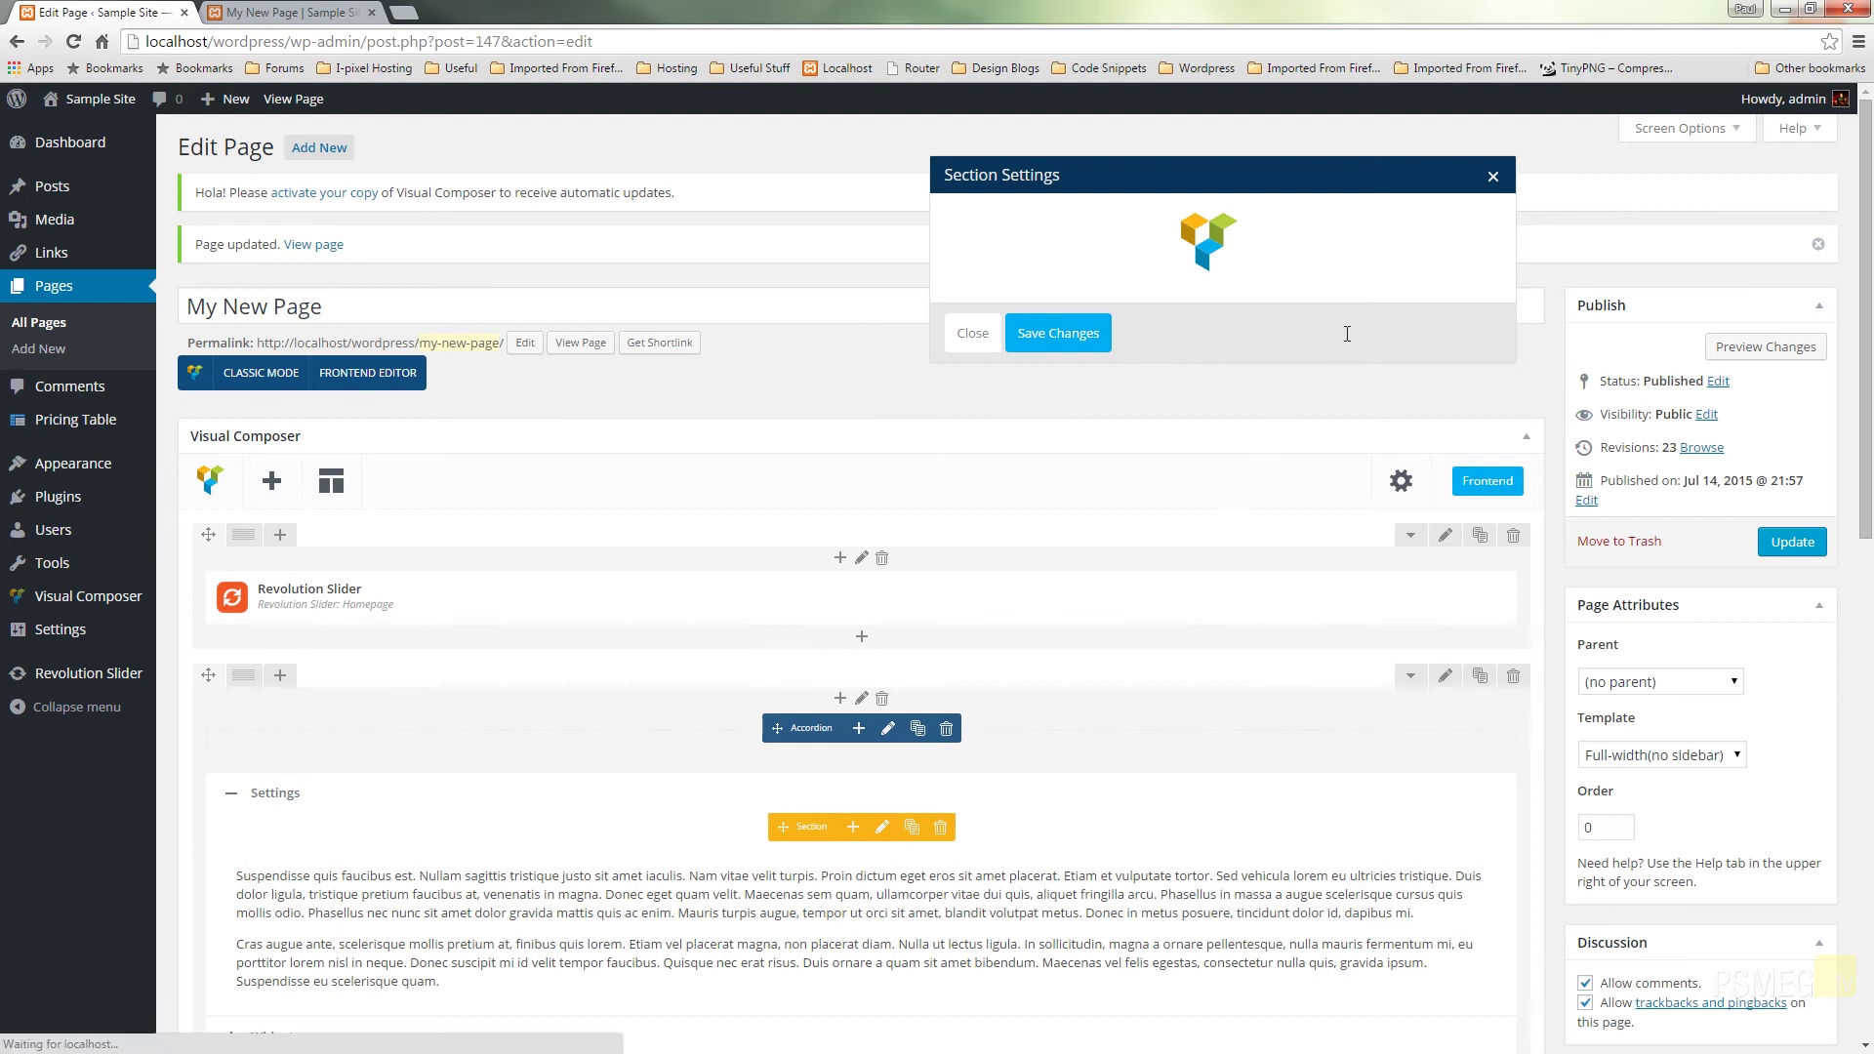
{"action": "left_click", "coordinate": [1065, 530]}
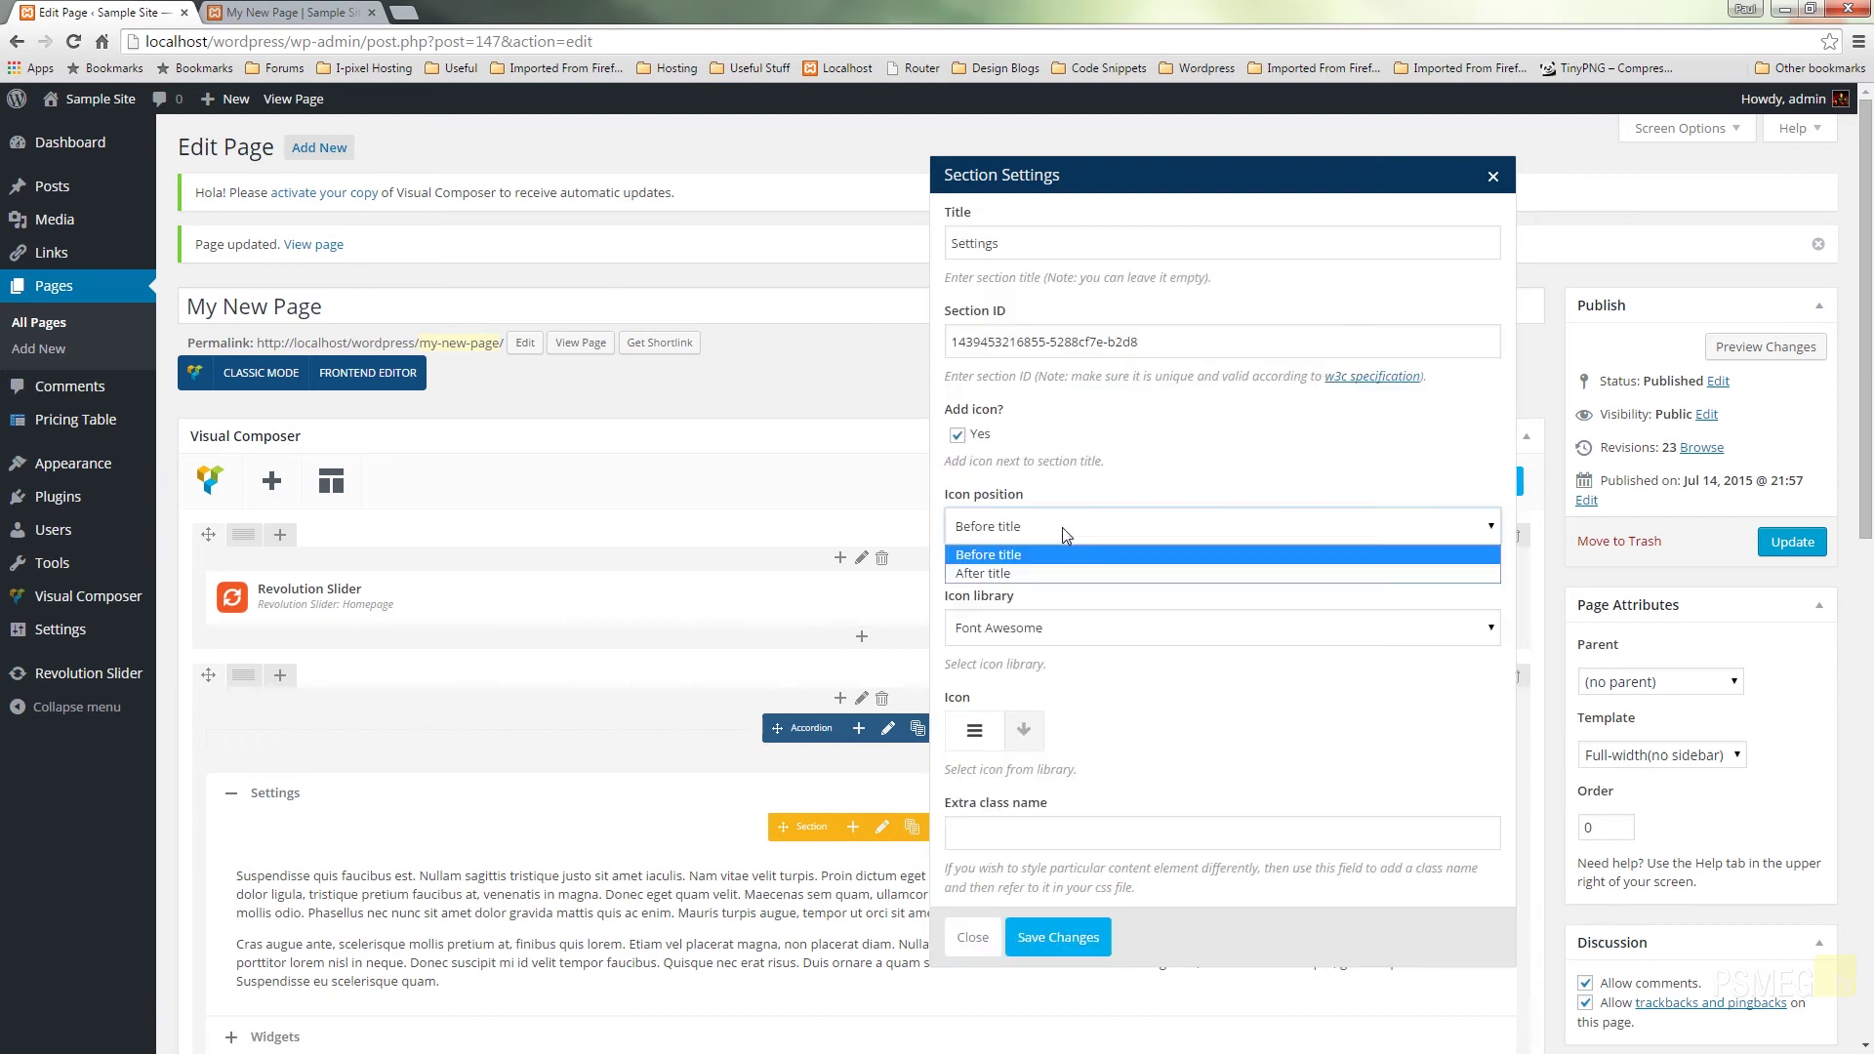
{"action": "left_click", "coordinate": [1022, 572]}
{"action": "left_click", "coordinate": [1080, 935]}
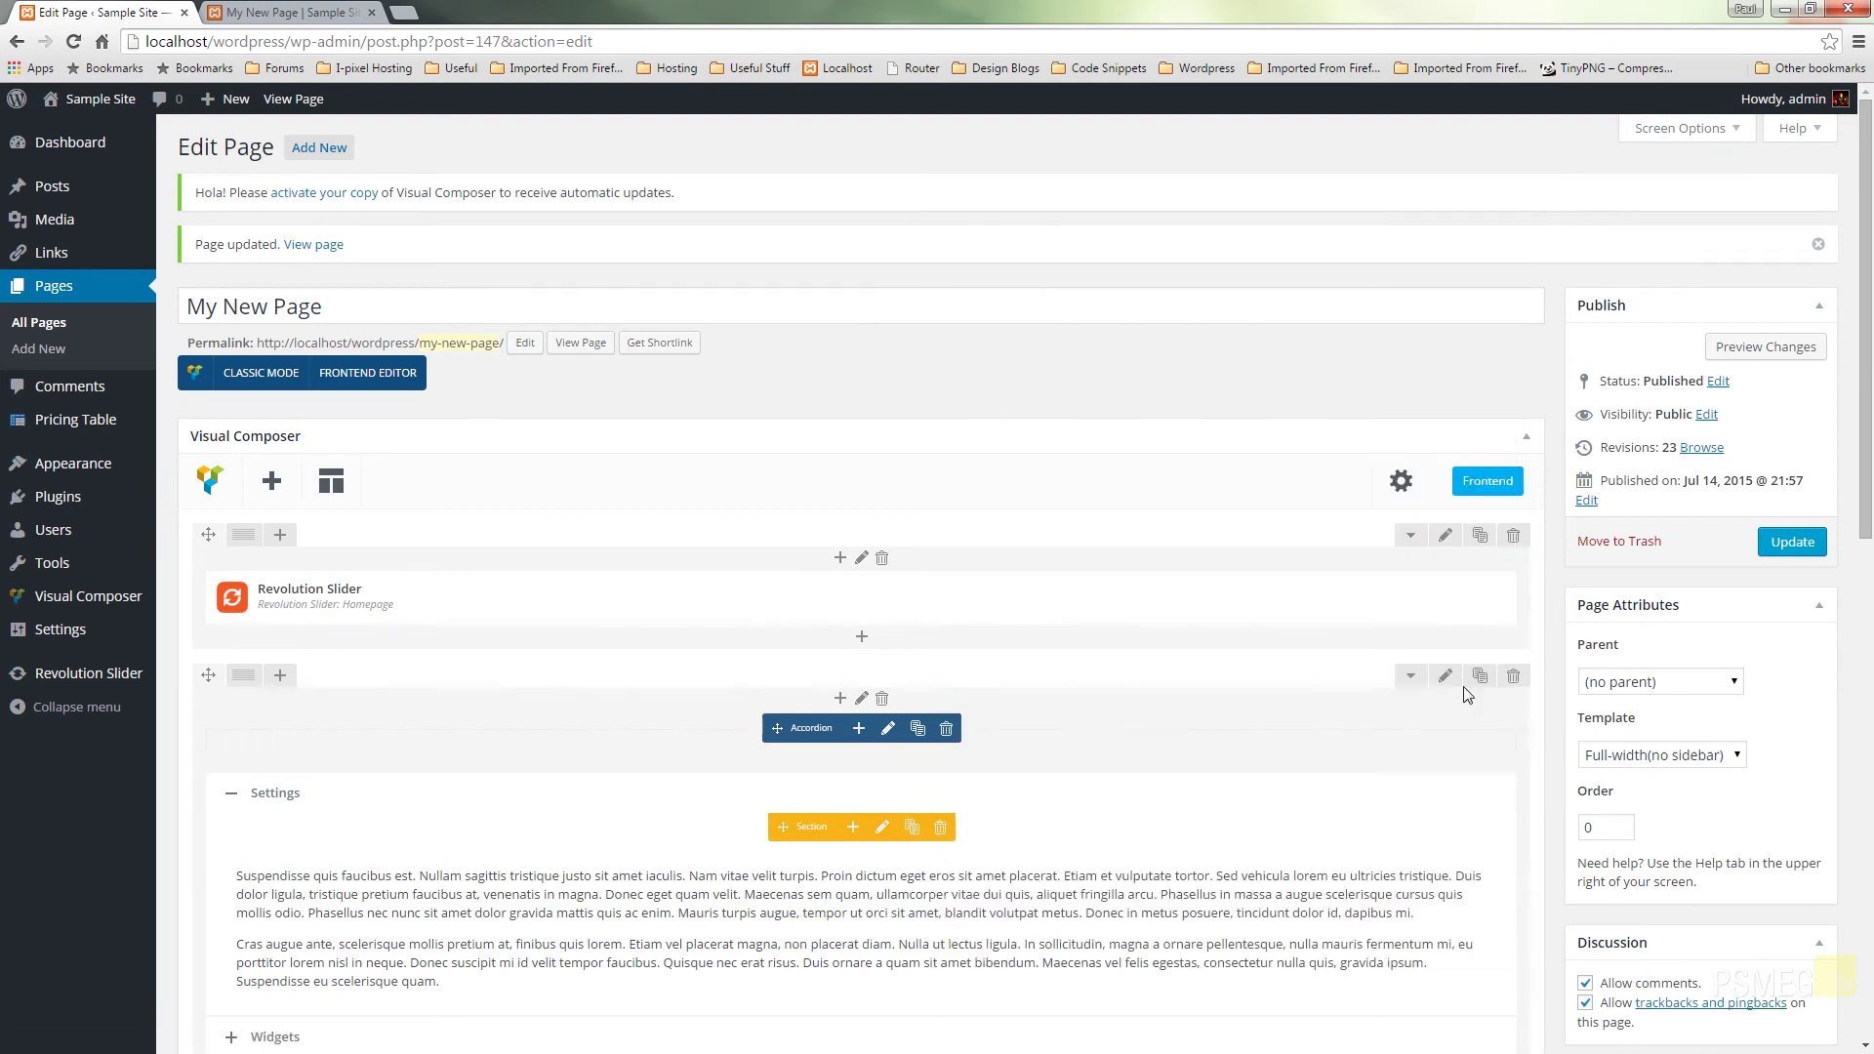
{"action": "left_click", "coordinate": [1786, 547]}
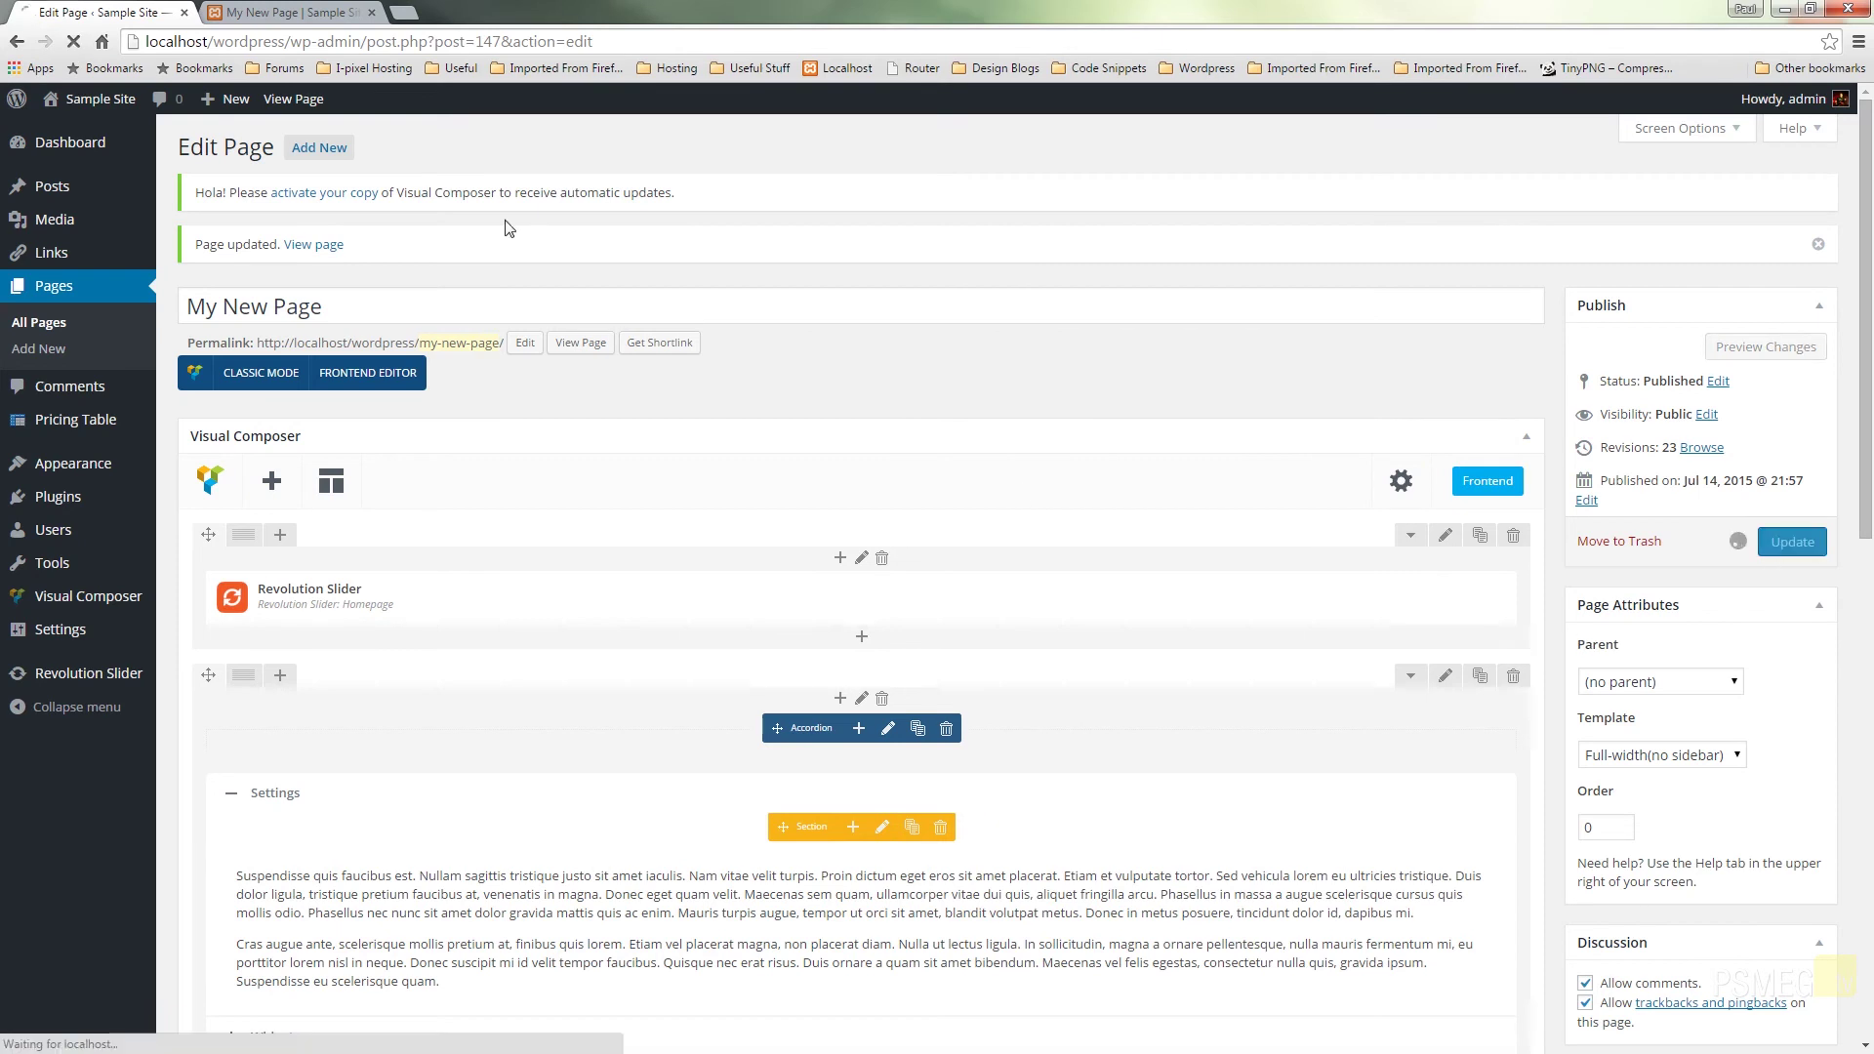
{"action": "left_click", "coordinate": [276, 17]}
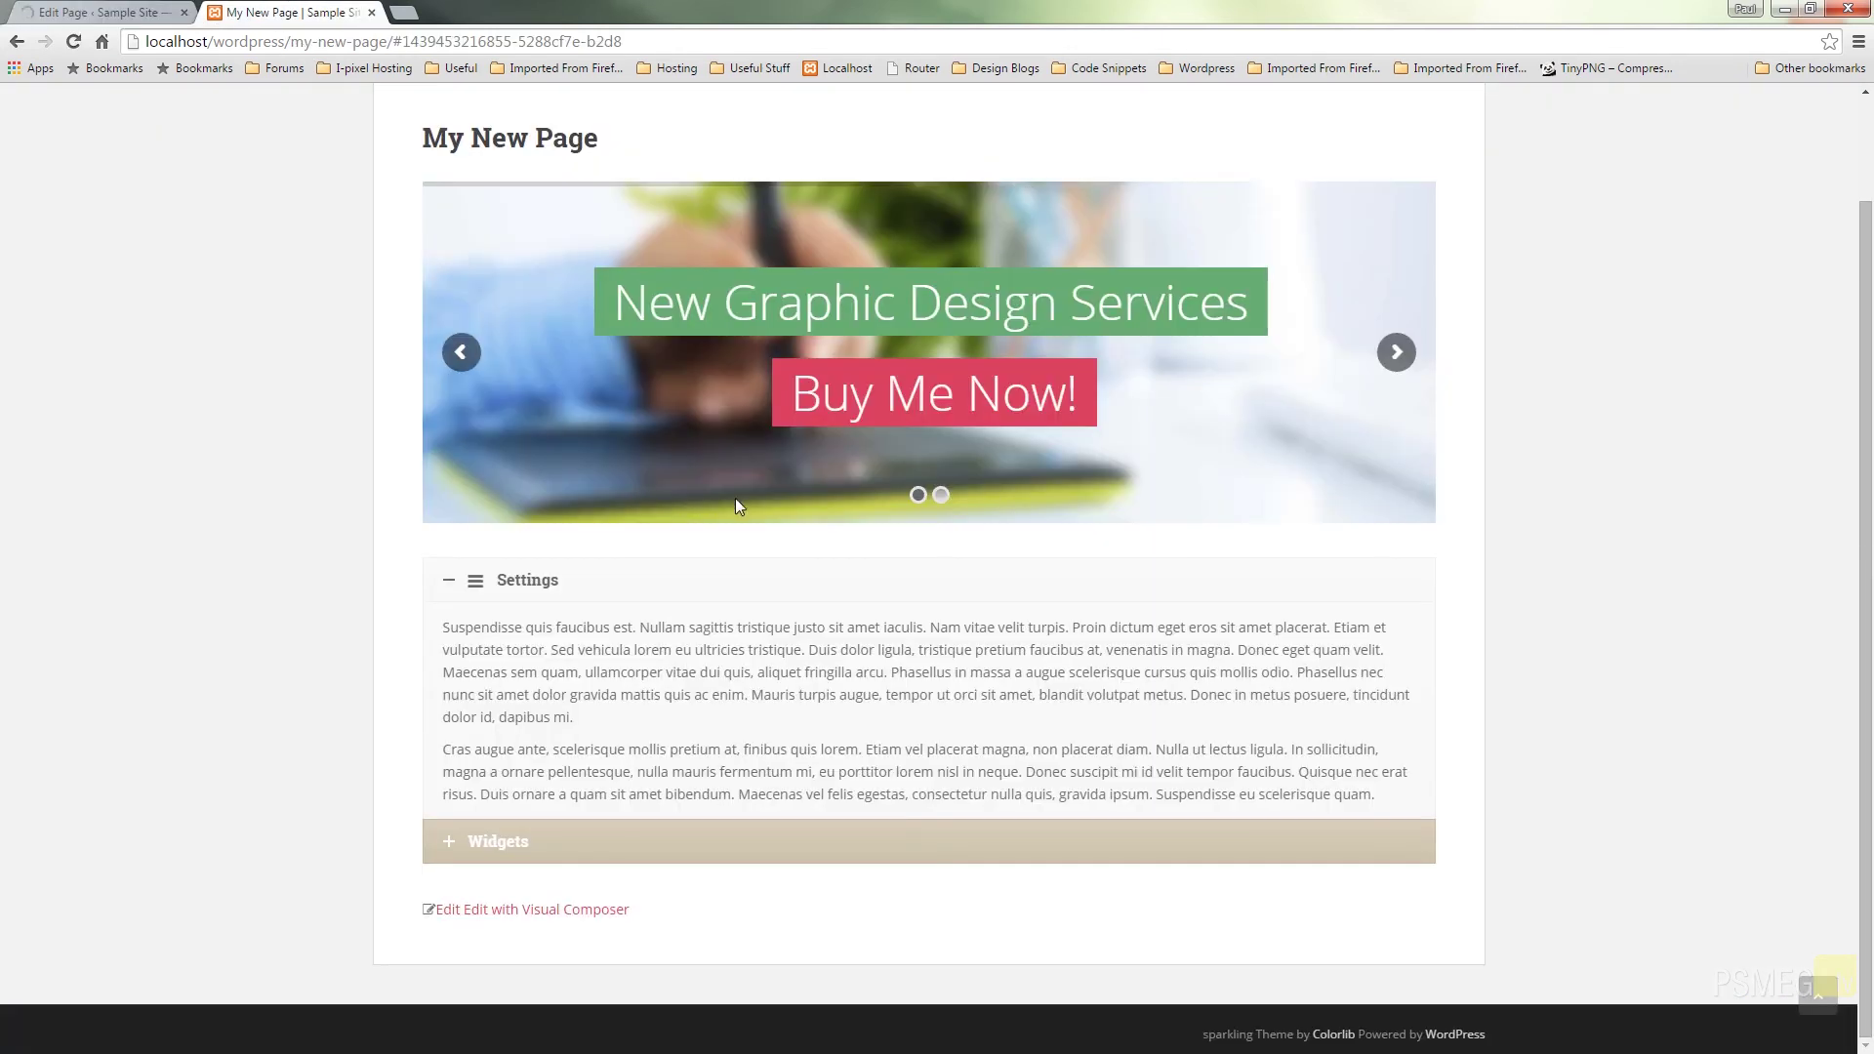
Step: Reload the live My New Page to check the icon's position beside the Settings title
{"action": "left_click", "coordinate": [74, 42]}
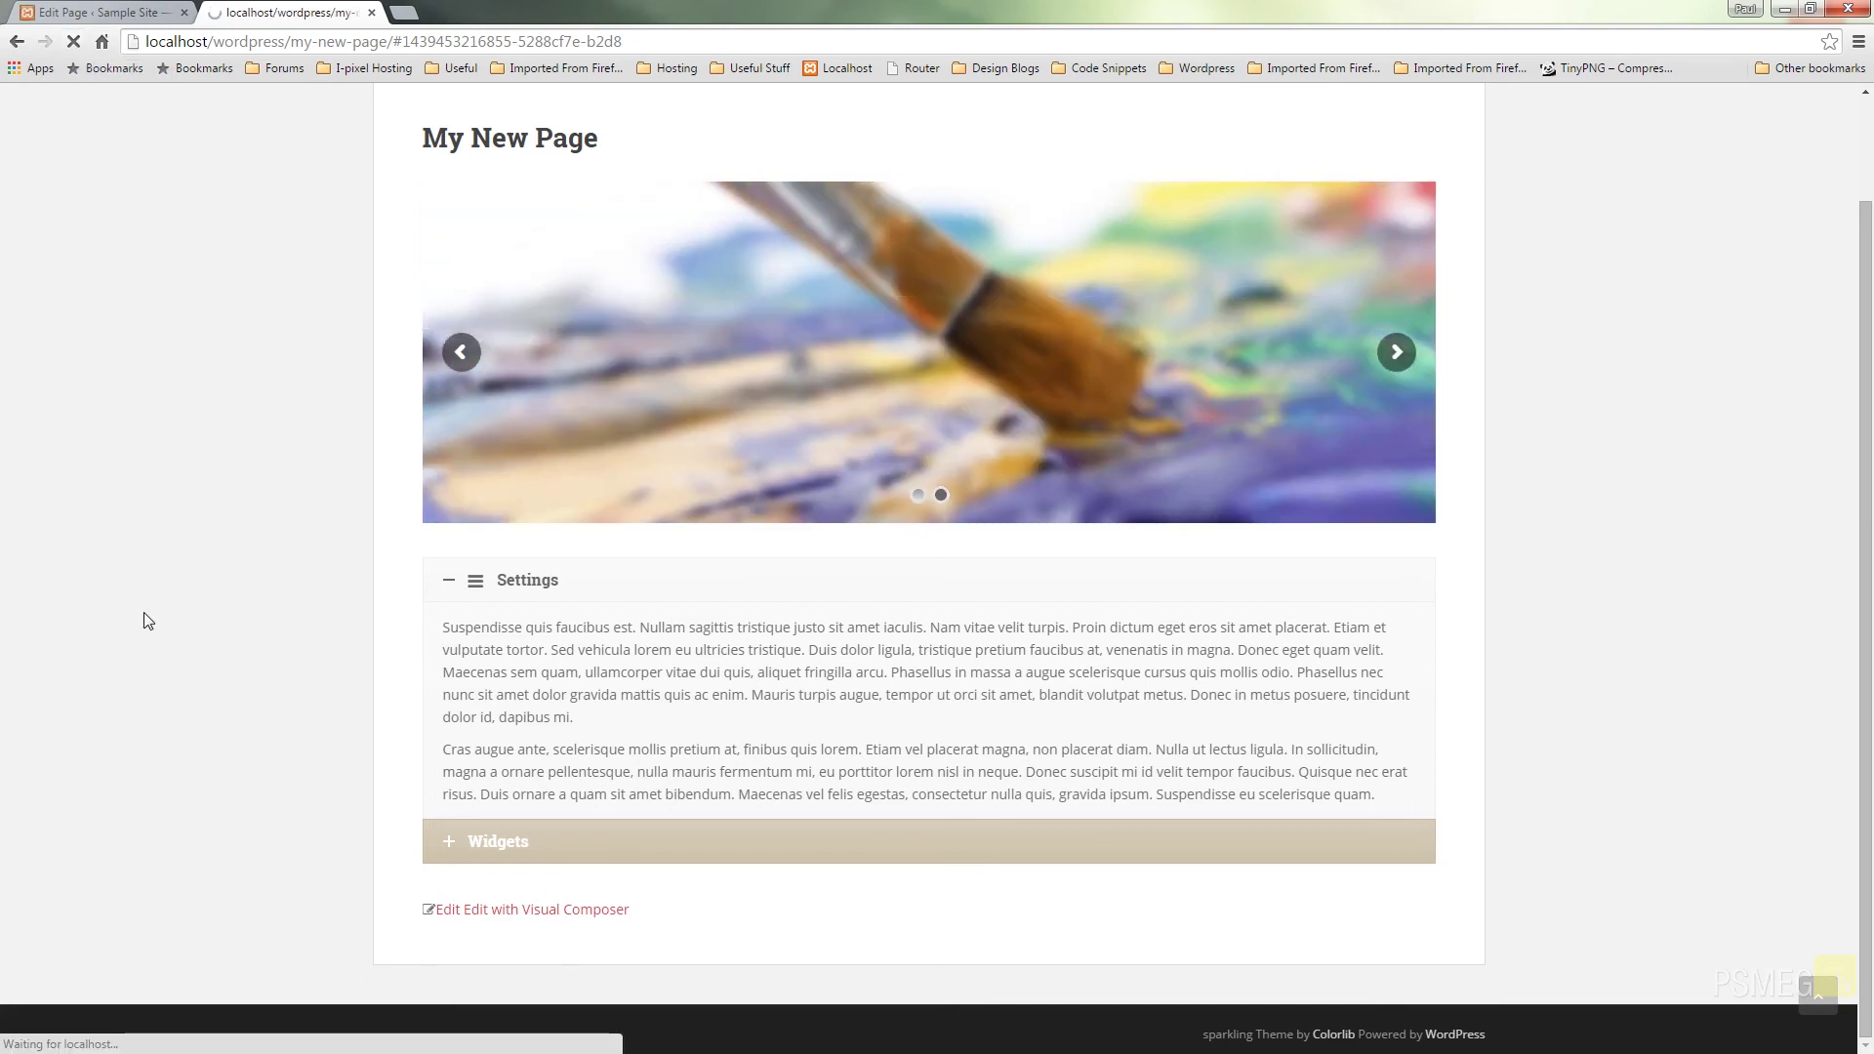